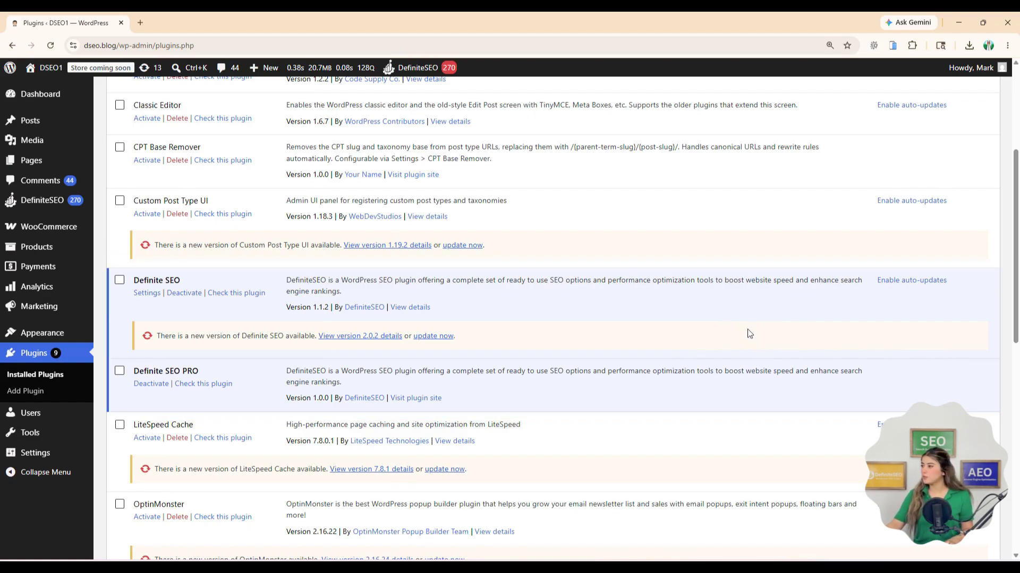
Enable the Schema Markup module on the DefiniteSEO dashboard and save the changes.
mouse_move(68, 204)
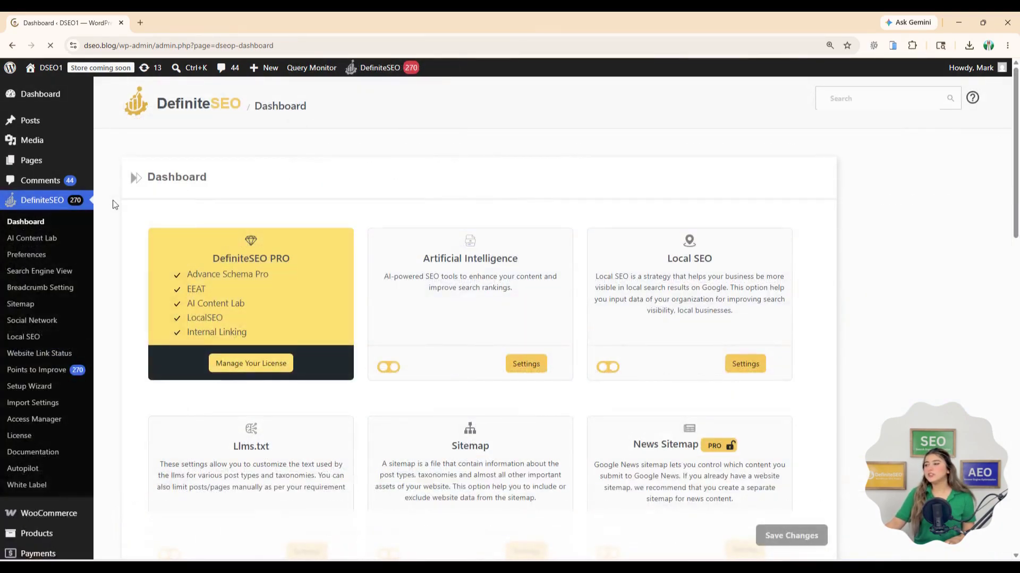
left_click_drag(1017, 193, 1017, 339)
left_click(605, 326)
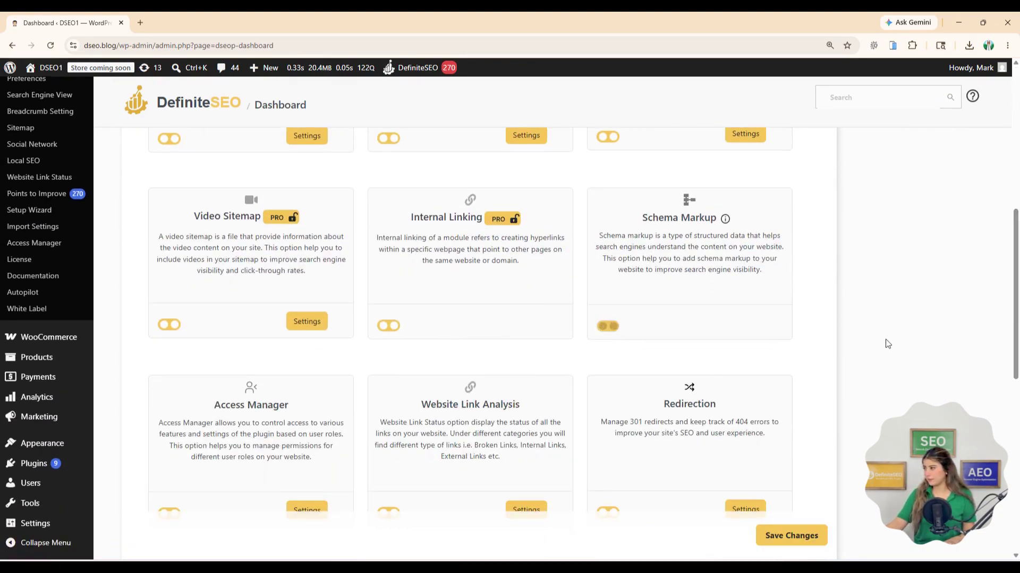
scroll(886, 344, "down", 4)
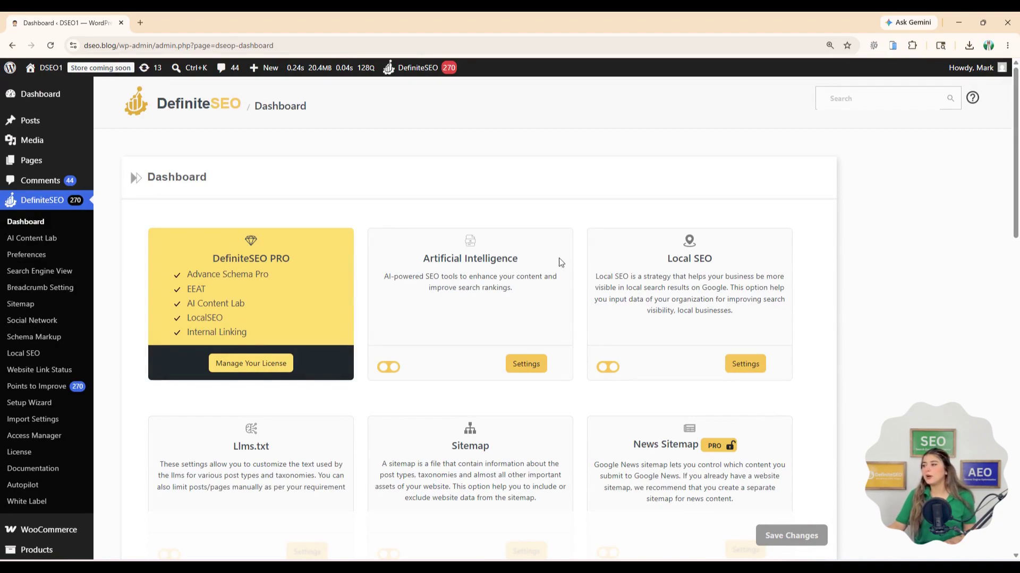
Open the post "Schema Markup: Ultimate Beginner's Guide to Rich Snippets" for editing from the list of posts.
scroll(1016, 264, "down", 4)
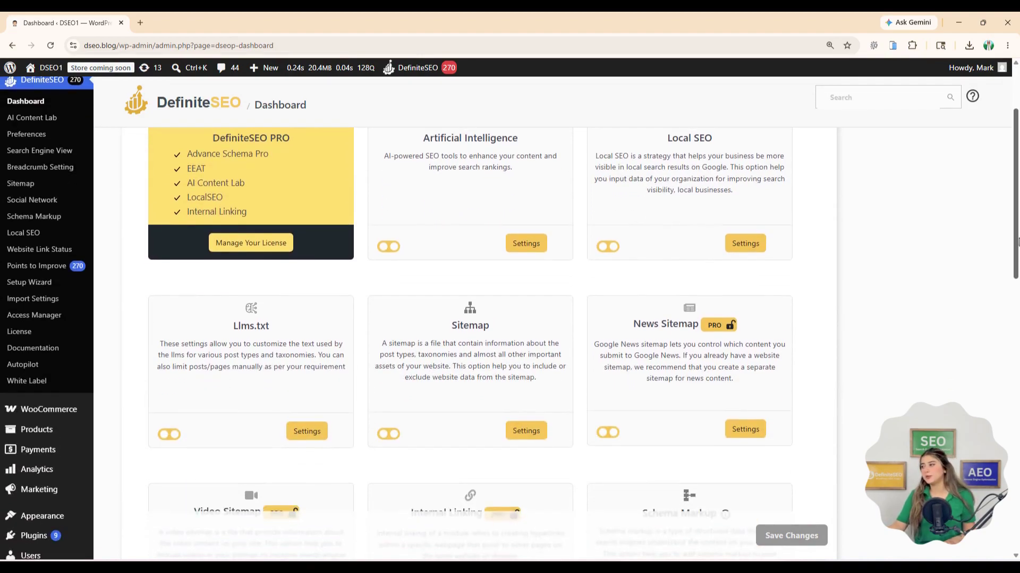
left_click_drag(1016, 264, 1018, 331)
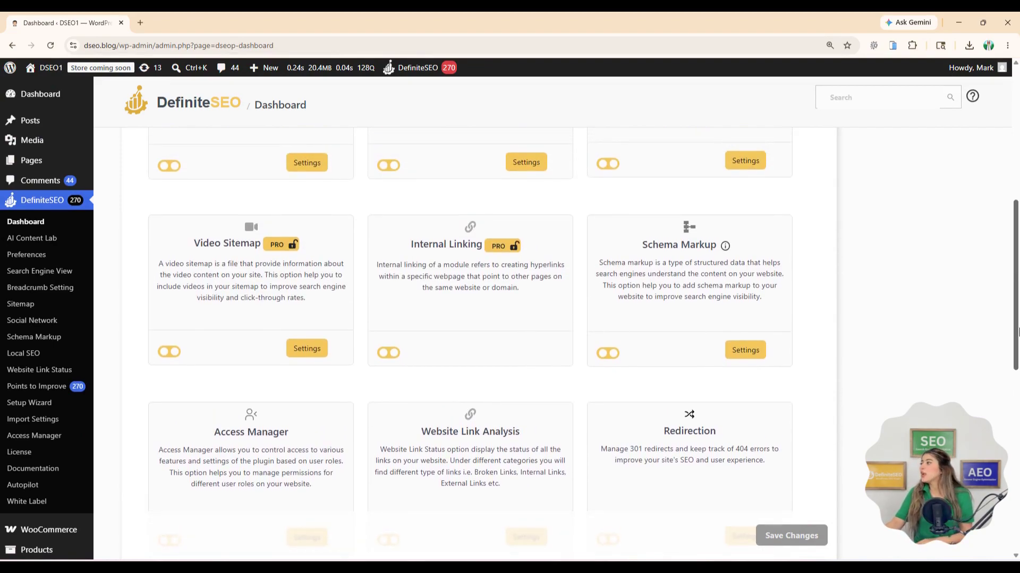
left_click_drag(1018, 332, 1018, 318)
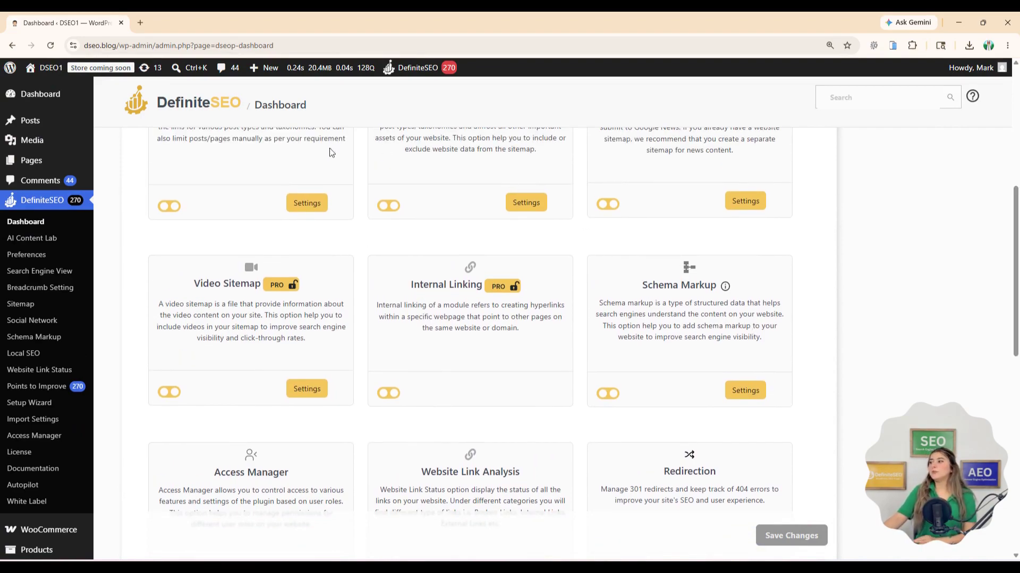
scroll(269, 162, "up", 2)
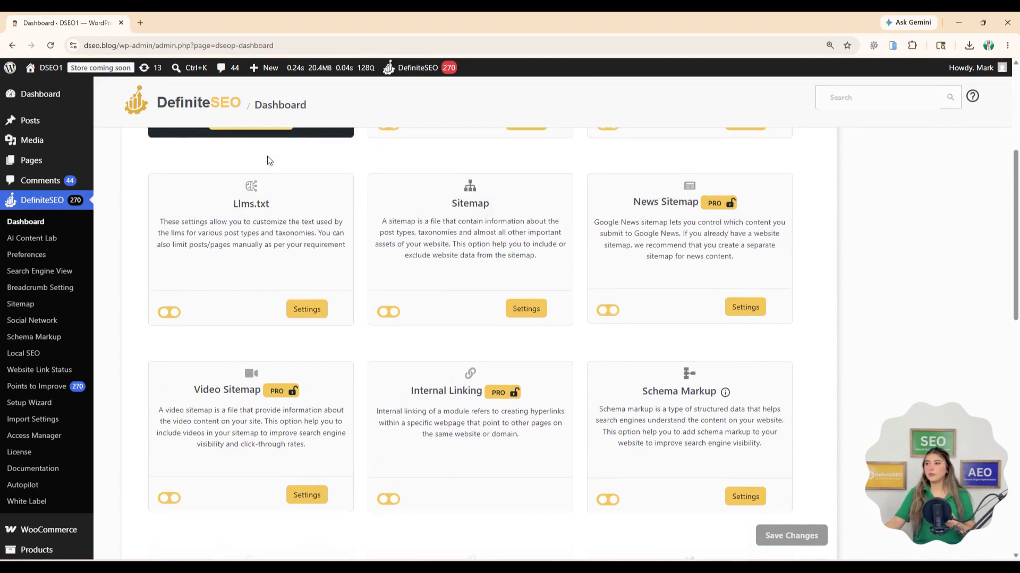
mouse_move(33, 122)
left_click(112, 122)
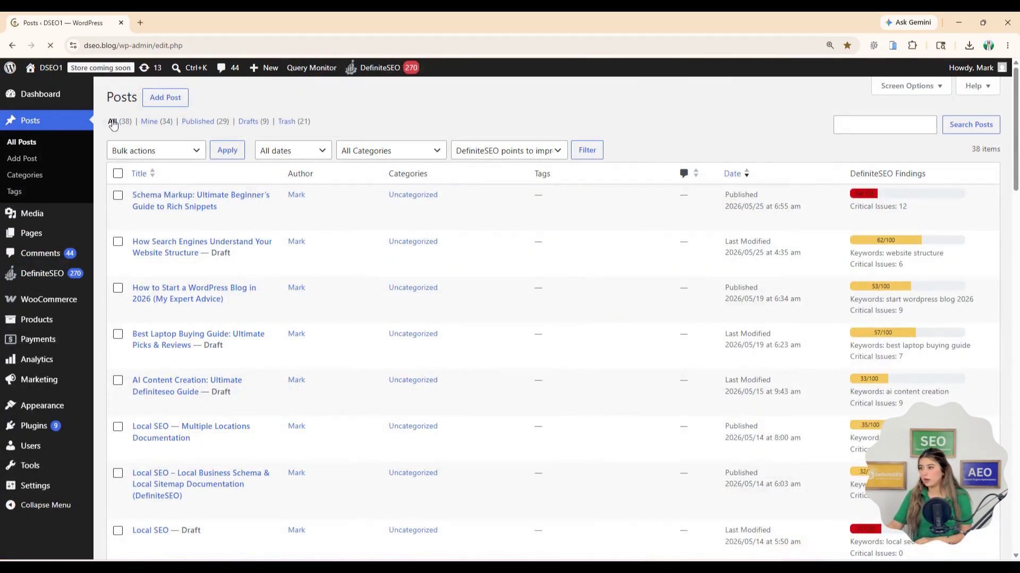
left_click(173, 208)
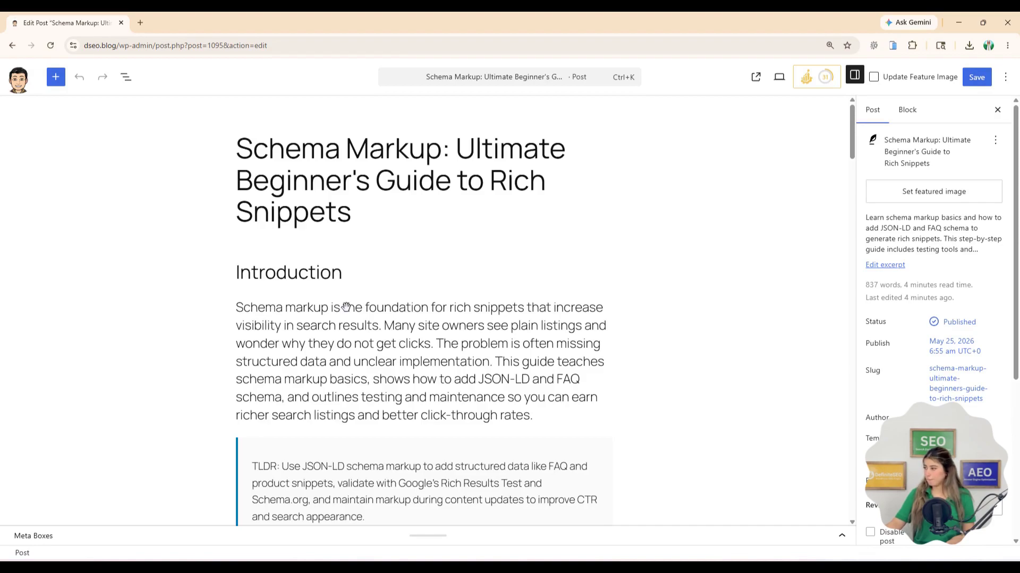
Open the post's DefiniteSEO Schema Markup settings and browse the available schema templates.
scroll(859, 414, "down", 1)
scroll(609, 373, "down", 4)
scroll(610, 373, "up", 4)
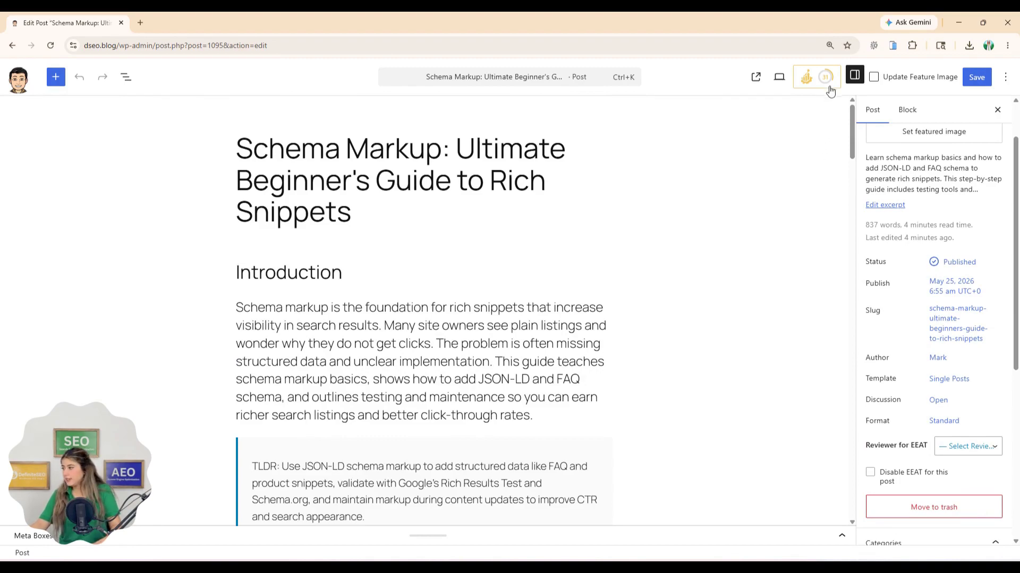
left_click(816, 78)
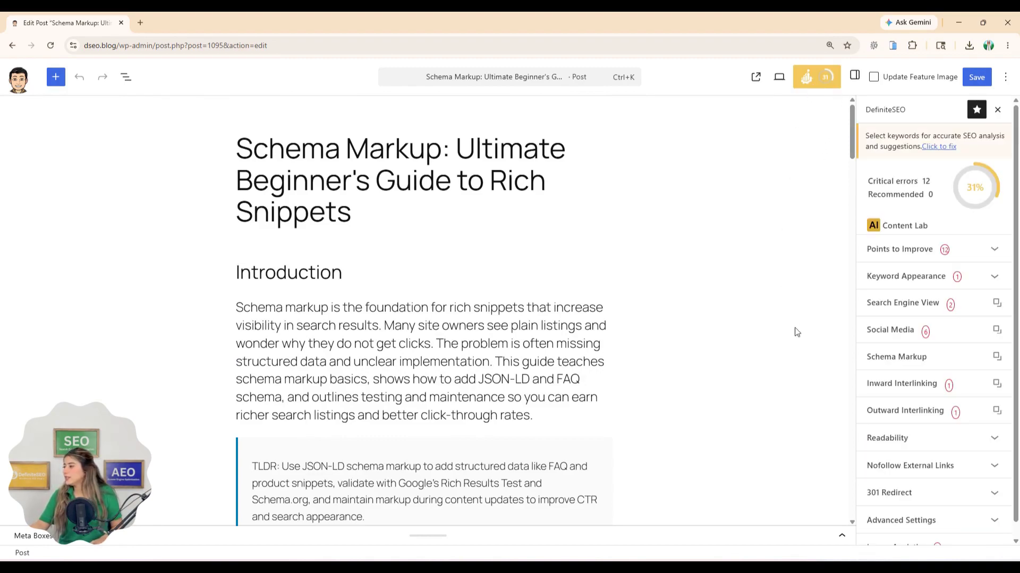
left_click(896, 361)
left_click_drag(734, 338, 704, 369)
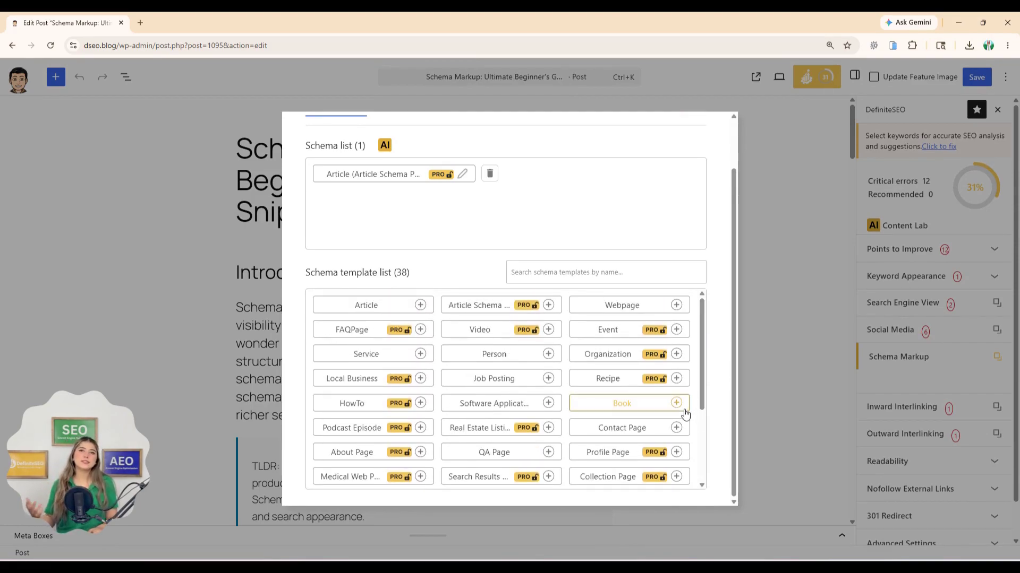
scroll(670, 418, "down", 2)
scroll(669, 421, "up", 2)
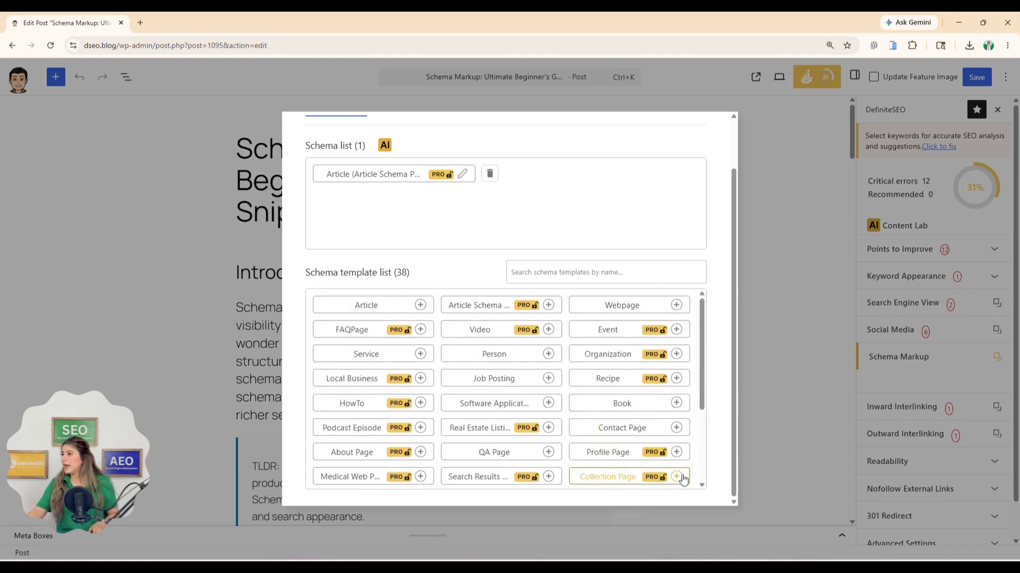
Compare the schema lists and schema templates of the Pro and free versions side by side.
mouse_move(534, 568)
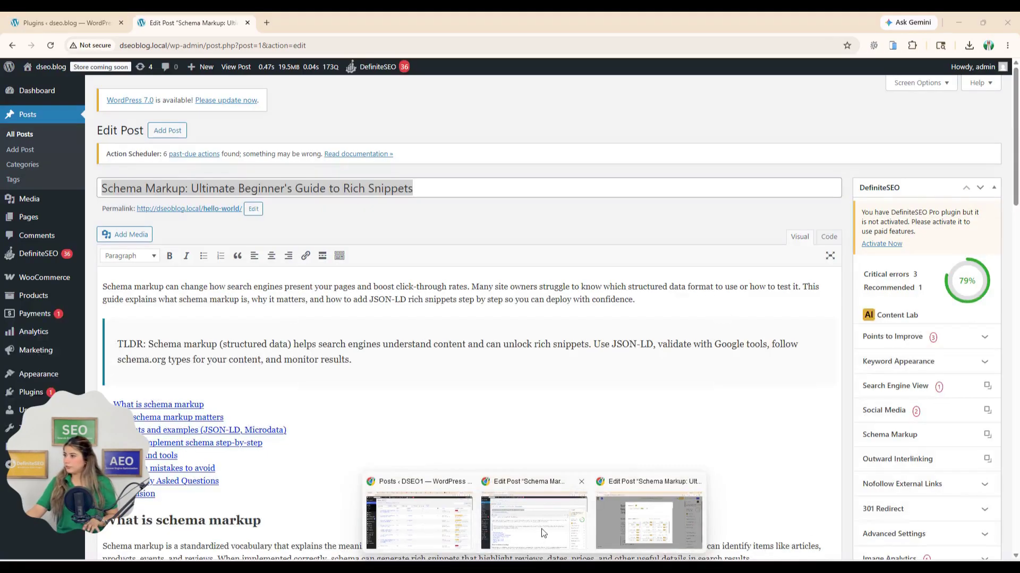
mouse_move(543, 532)
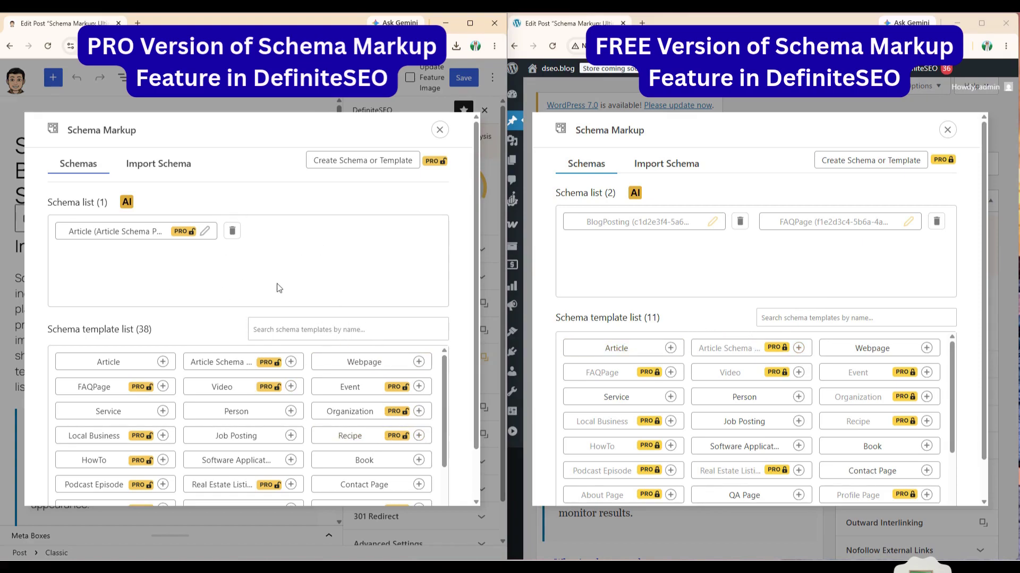
scroll(345, 436, "down", 3)
scroll(322, 443, "up", 3)
scroll(846, 425, "down", 5)
scroll(907, 428, "up", 3)
scroll(908, 427, "up", 3)
mouse_move(885, 388)
mouse_move(446, 425)
left_mouse_down()
mouse_move(443, 462)
mouse_move(444, 420)
left_mouse_up()
left_click_drag(952, 394, 948, 371)
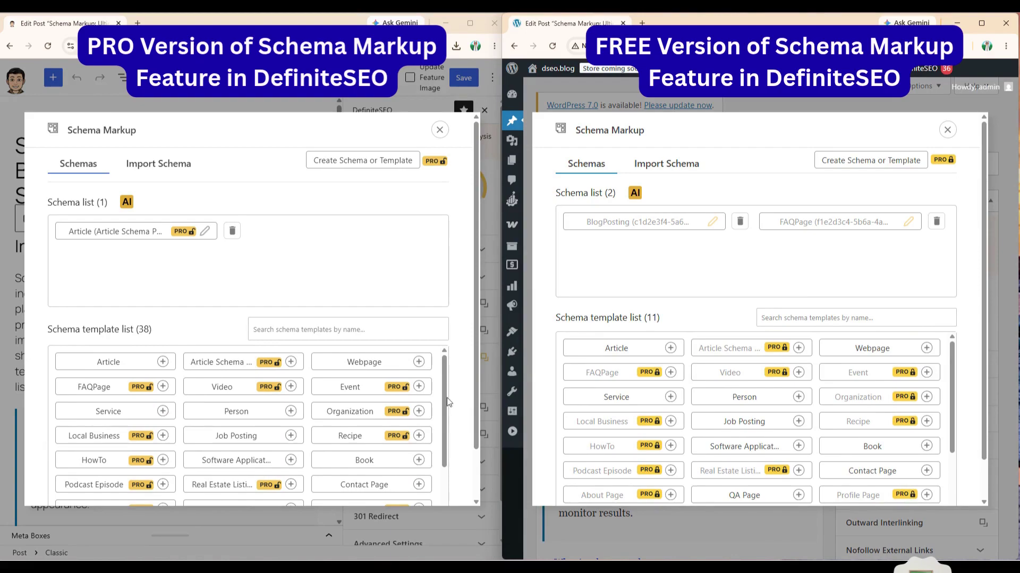
left_click_drag(448, 402, 441, 474)
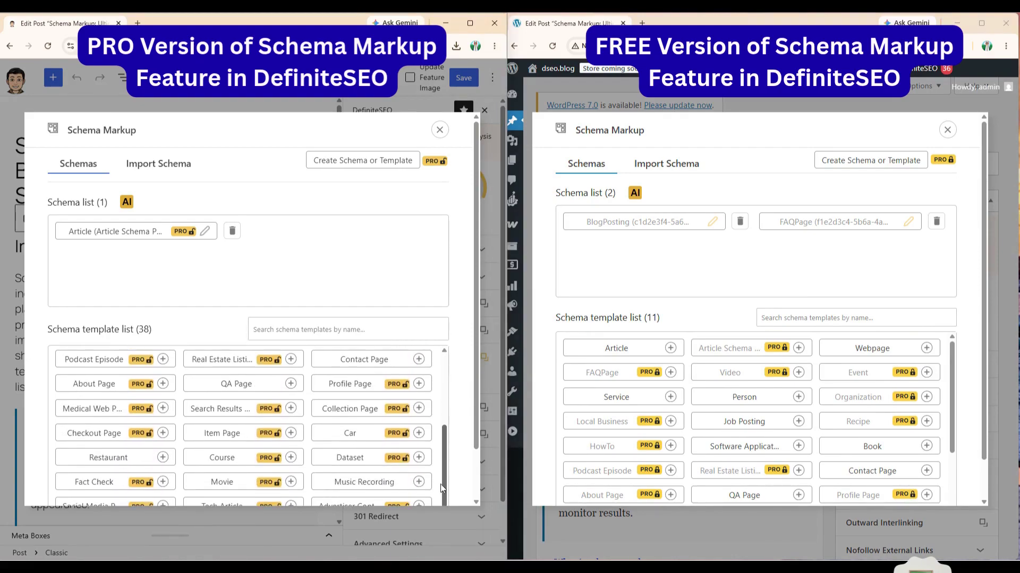
scroll(443, 501, "down", 1)
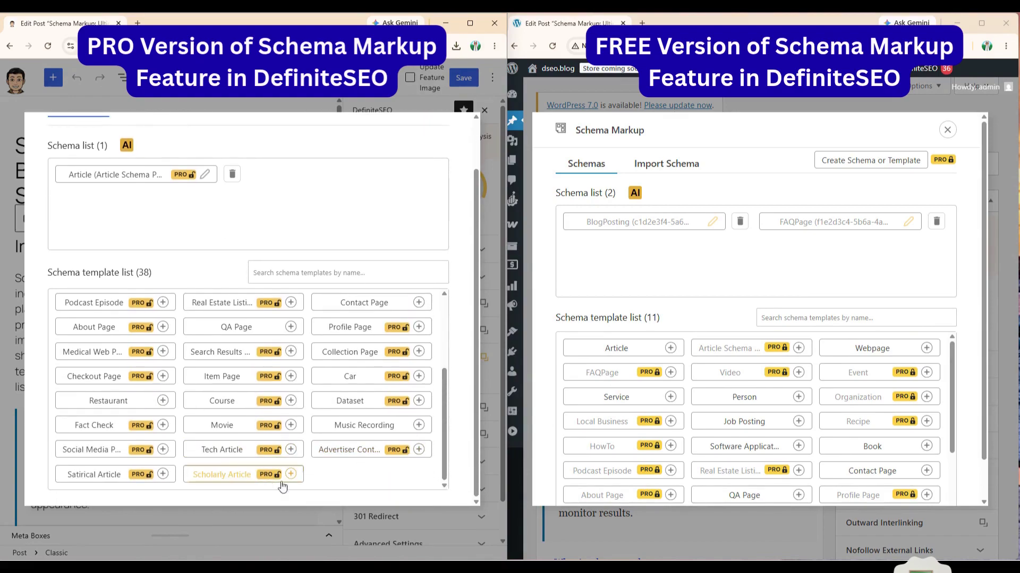
left_click_drag(449, 471, 451, 380)
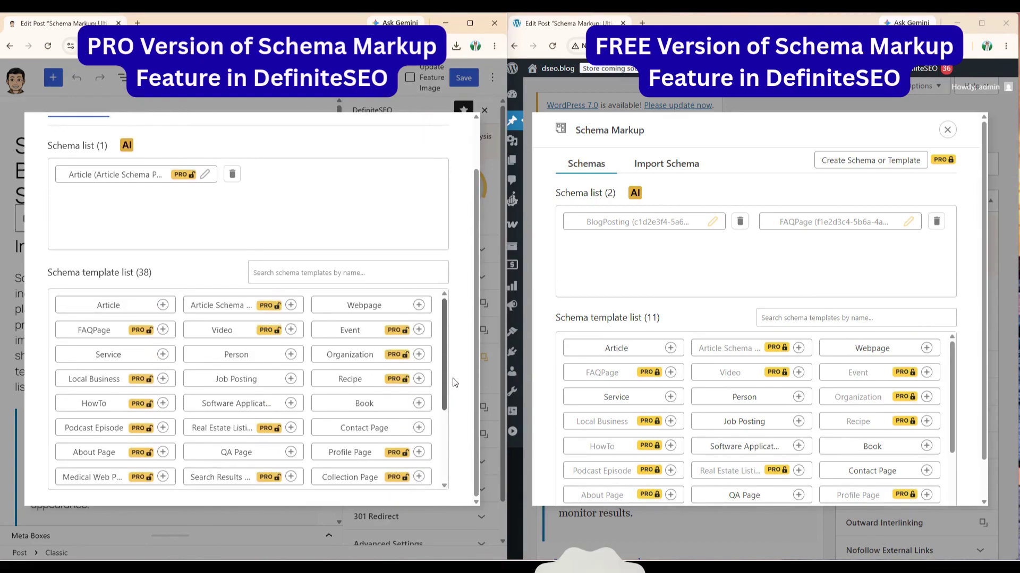
scroll(436, 419, "up", 1)
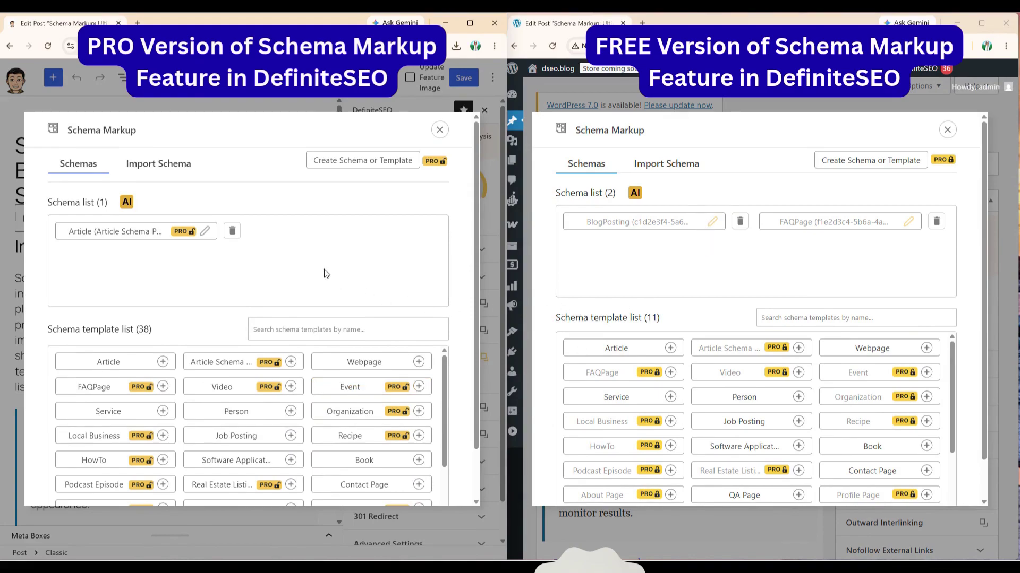
Examine the schema import options and their input sources in the Pro version, and compare them with the free version.
left_click(179, 167)
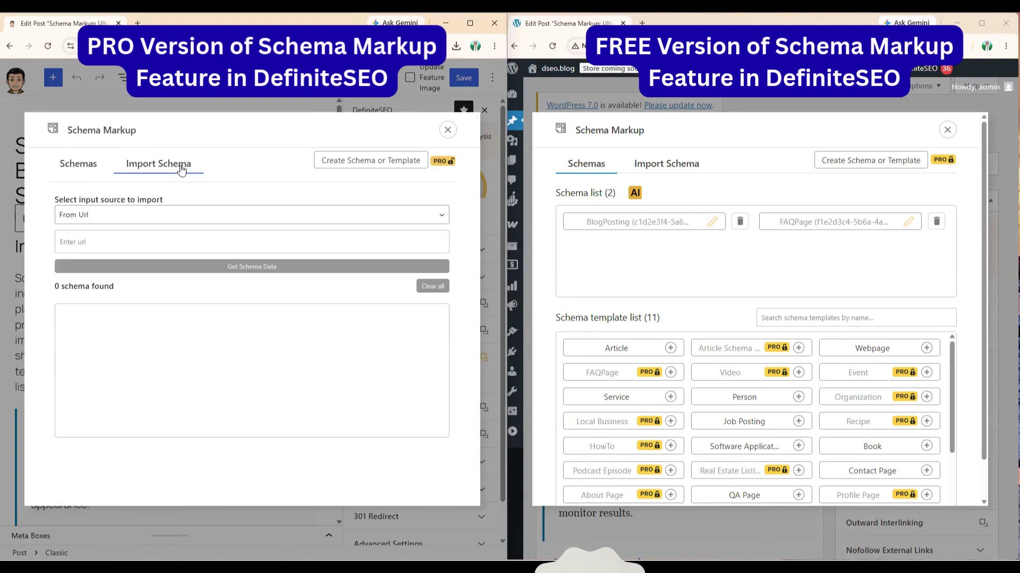
left_click(411, 223)
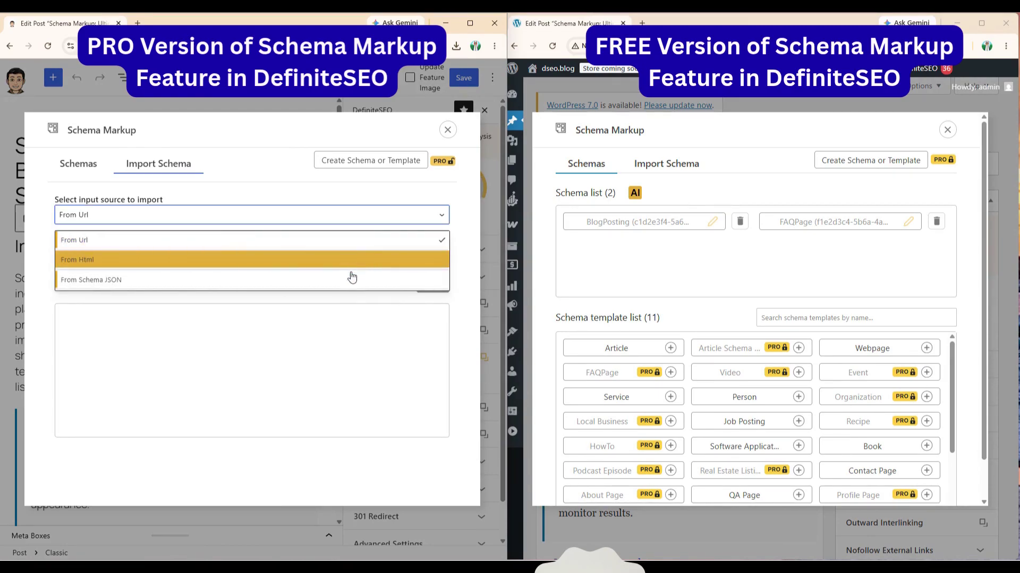
left_click(328, 345)
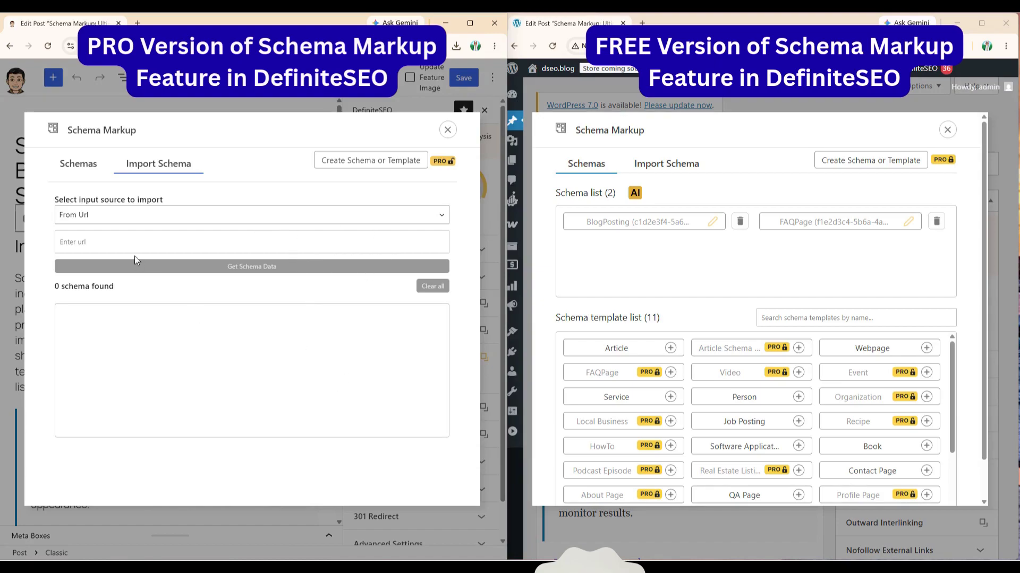
left_click(99, 247)
left_click(278, 390)
left_click(678, 164)
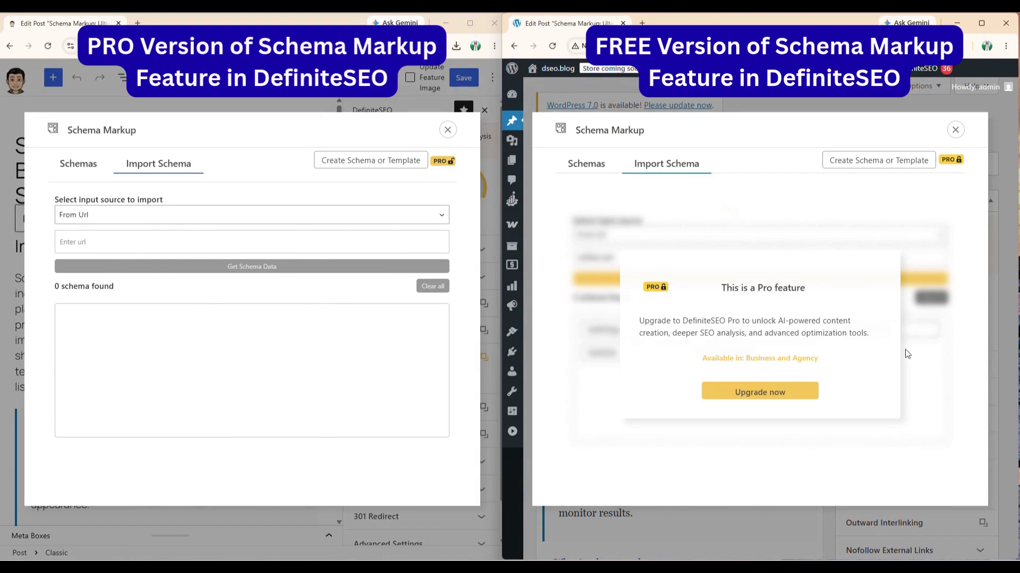
Start creating a custom schema in the Pro version and add a new key to its schema data.
left_click(371, 160)
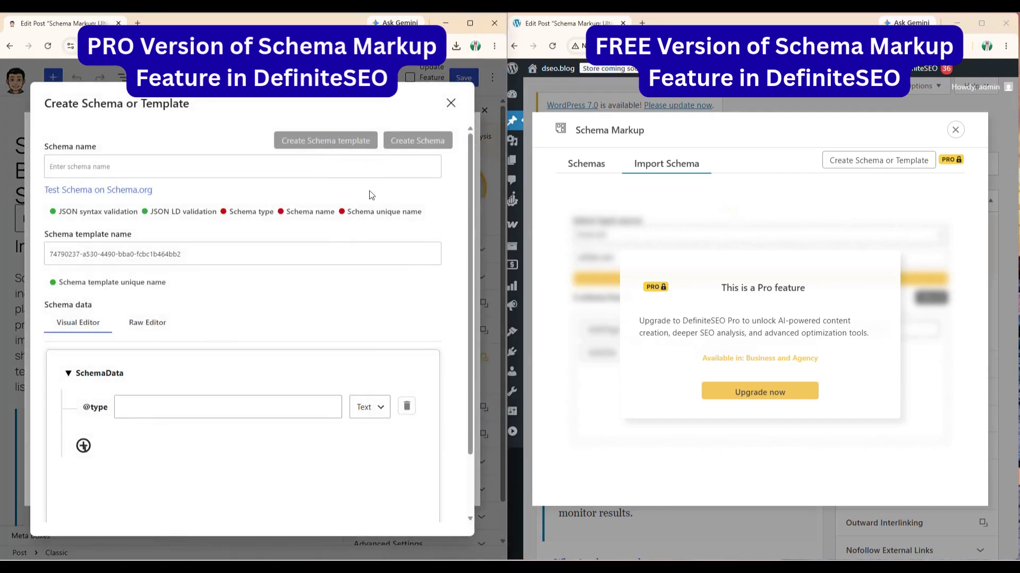
scroll(315, 315, "down", 1)
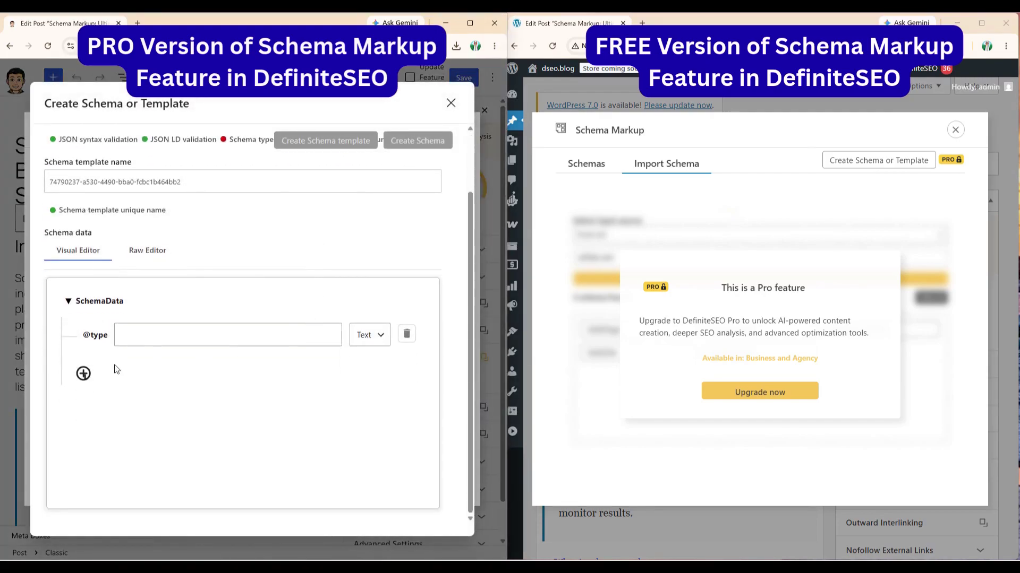
left_click(84, 373)
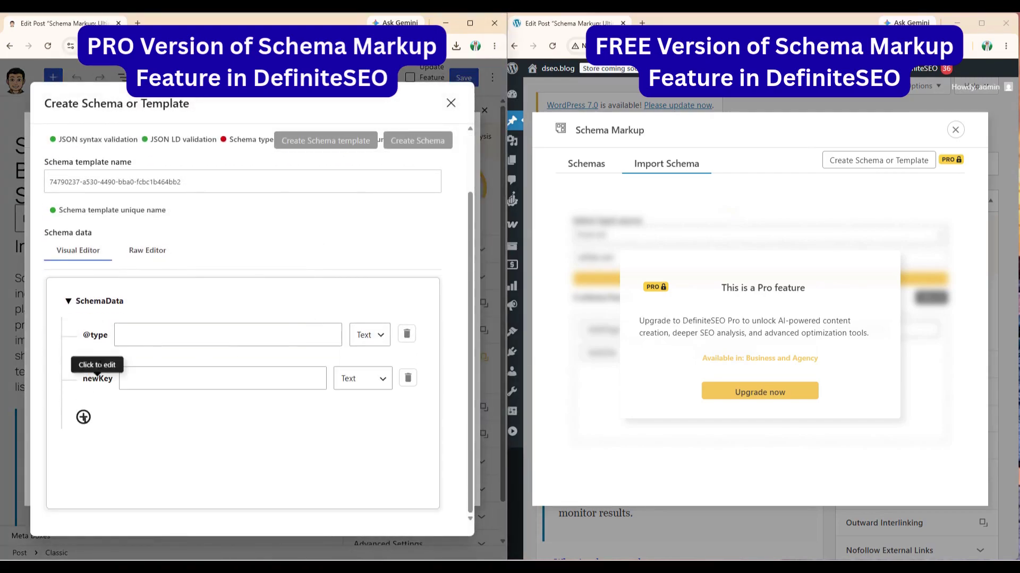
left_click(83, 417)
left_click(343, 124)
Show the custom schema's data in the raw editor and inspect its JSON code.
scroll(340, 343, "up", 3)
left_click(141, 323)
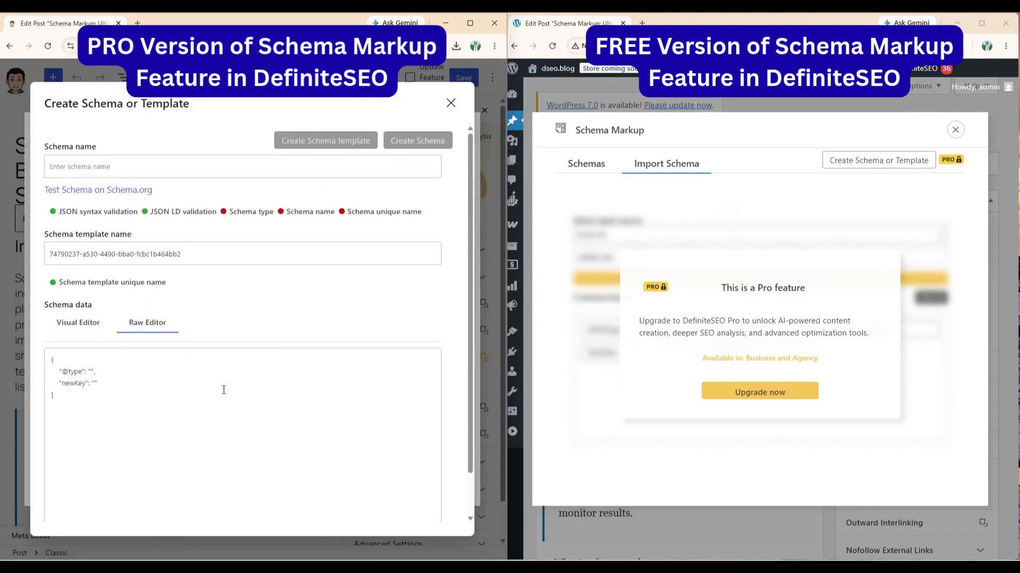
left_click_drag(72, 413, 49, 357)
left_click(102, 371)
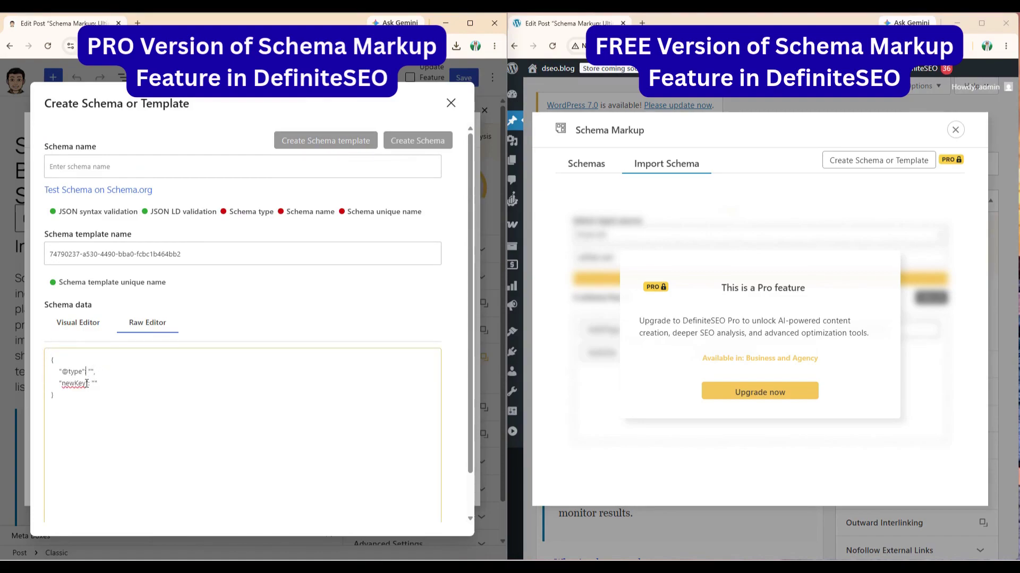
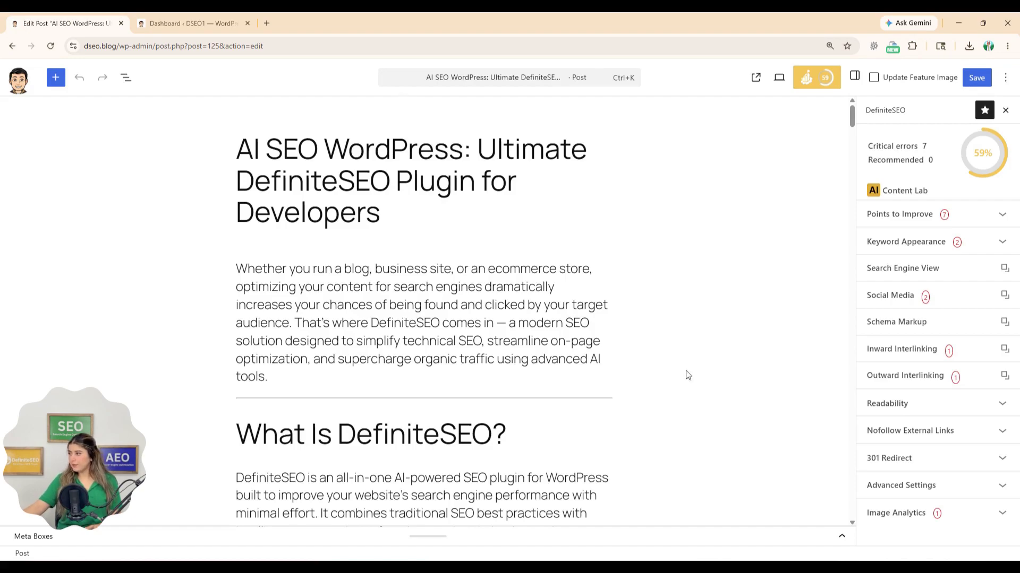
Open the Schema Markup settings of the post "AI SEO WordPress: Ultimate DefiniteSEO Plugin for Developers".
scroll(651, 369, "down", 2)
scroll(665, 376, "up", 2)
scroll(690, 372, "down", 2)
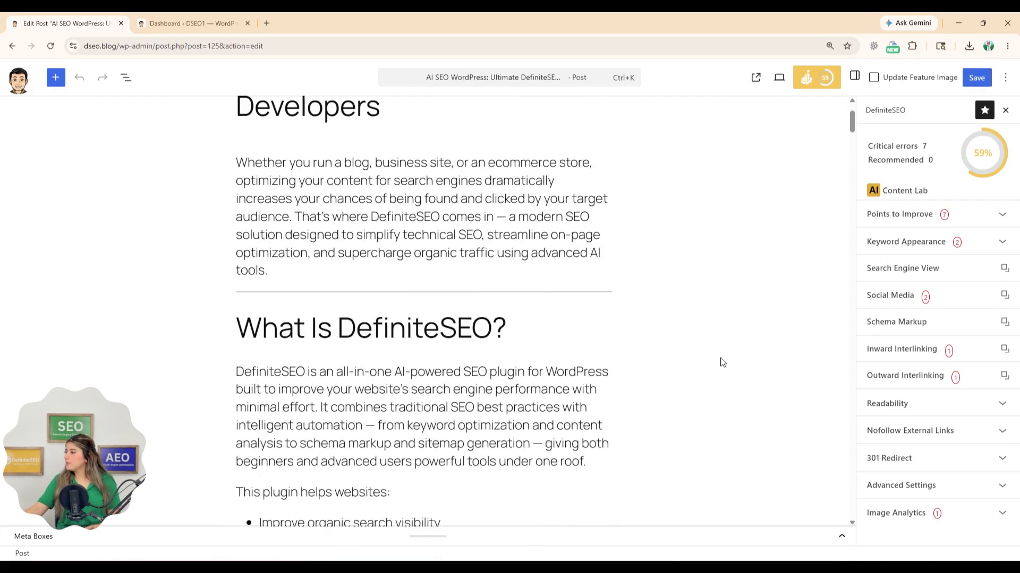
scroll(719, 367, "up", 2)
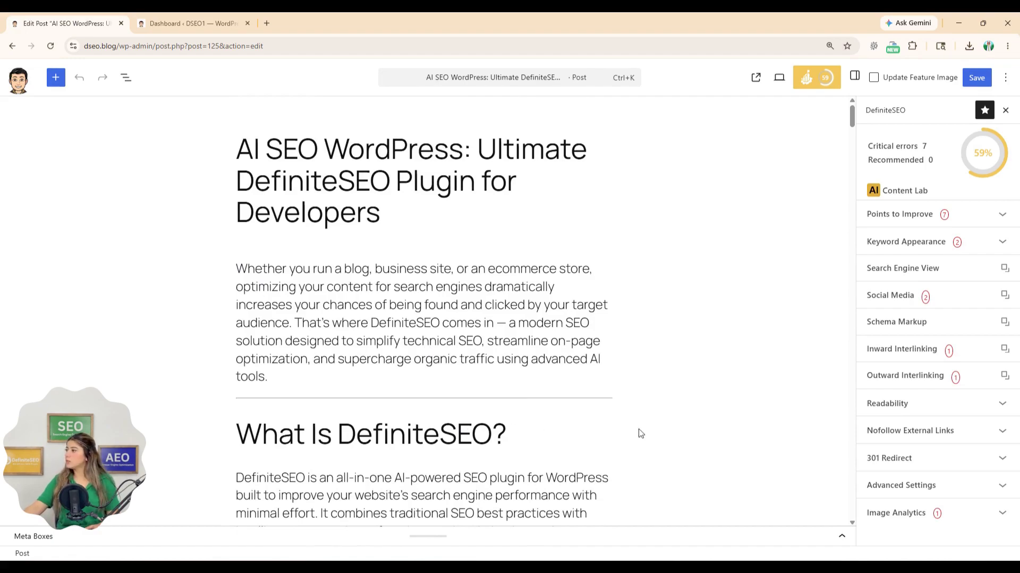
scroll(624, 494, "down", 4)
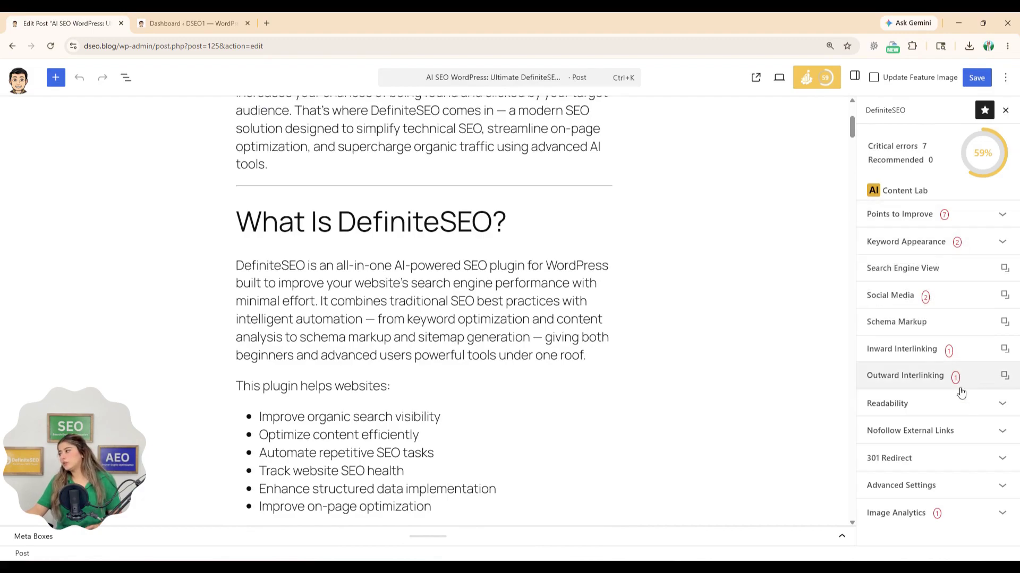
left_click(918, 328)
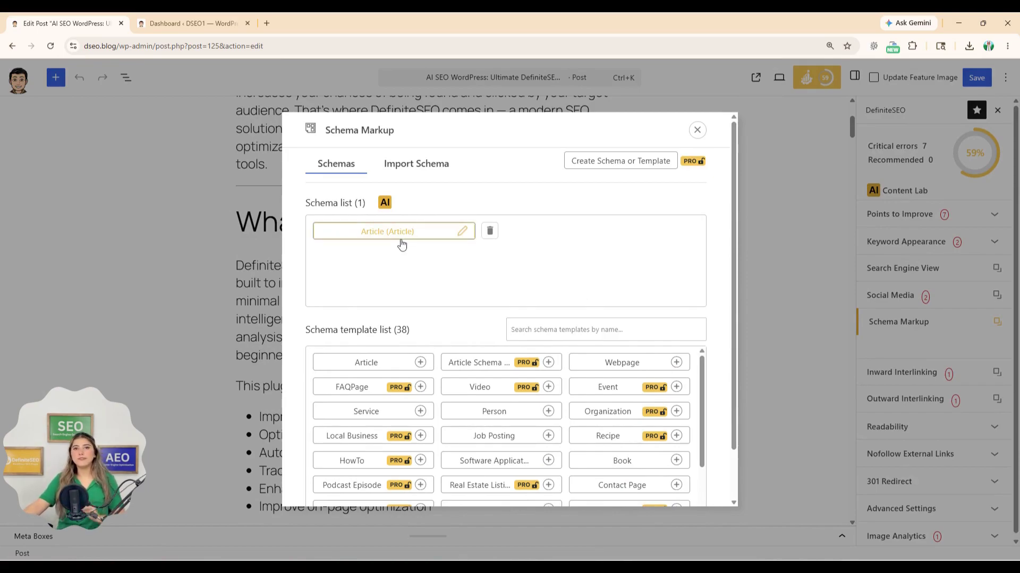
Open DefiniteSEO's site-wide Schema Markup settings for posts and review the title, description, schema type and article type defaults.
left_click(189, 25)
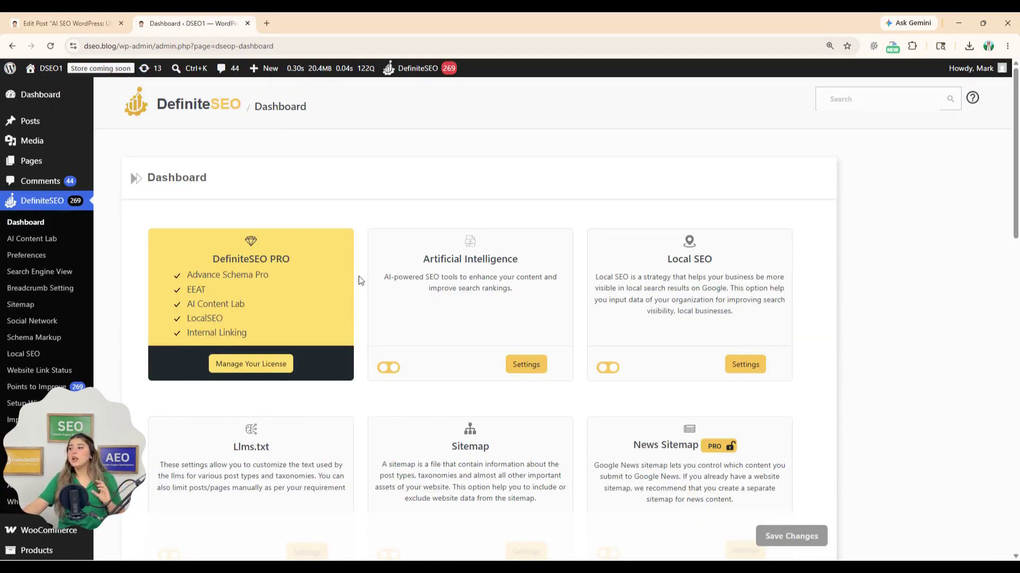
scroll(360, 281, "down", 1)
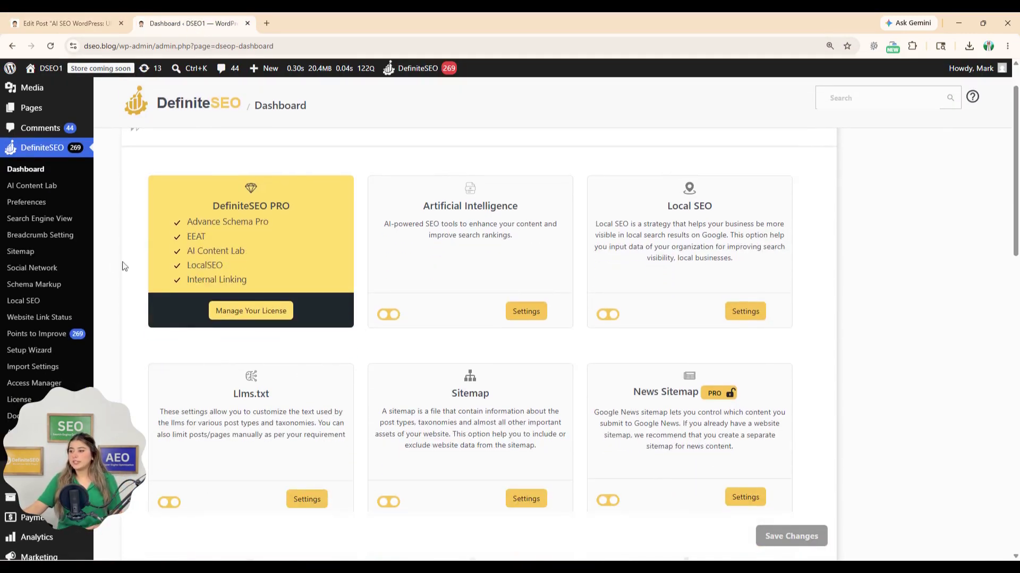
left_click(30, 290)
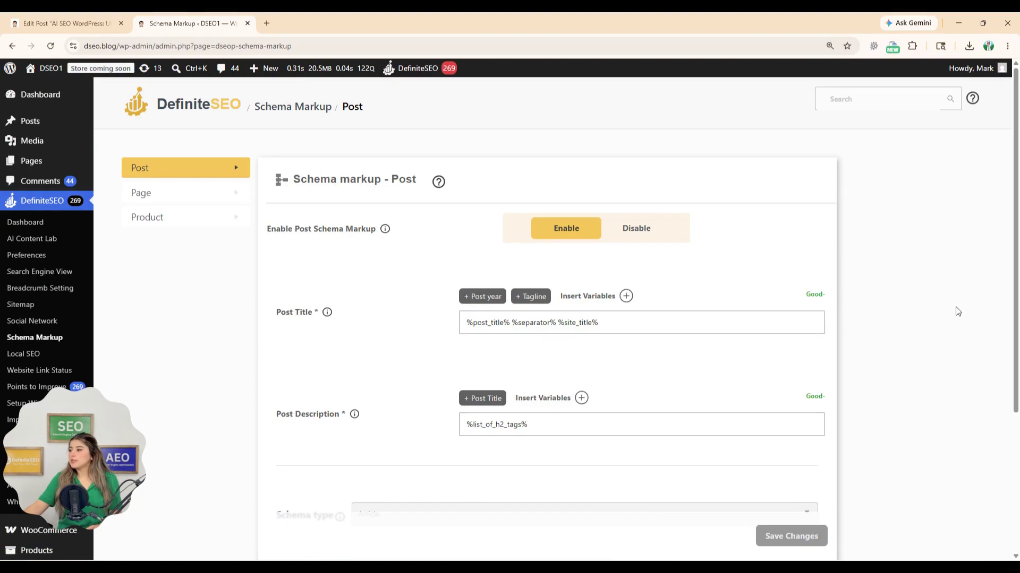
scroll(1009, 316, "down", 1)
scroll(1017, 319, "down", 2)
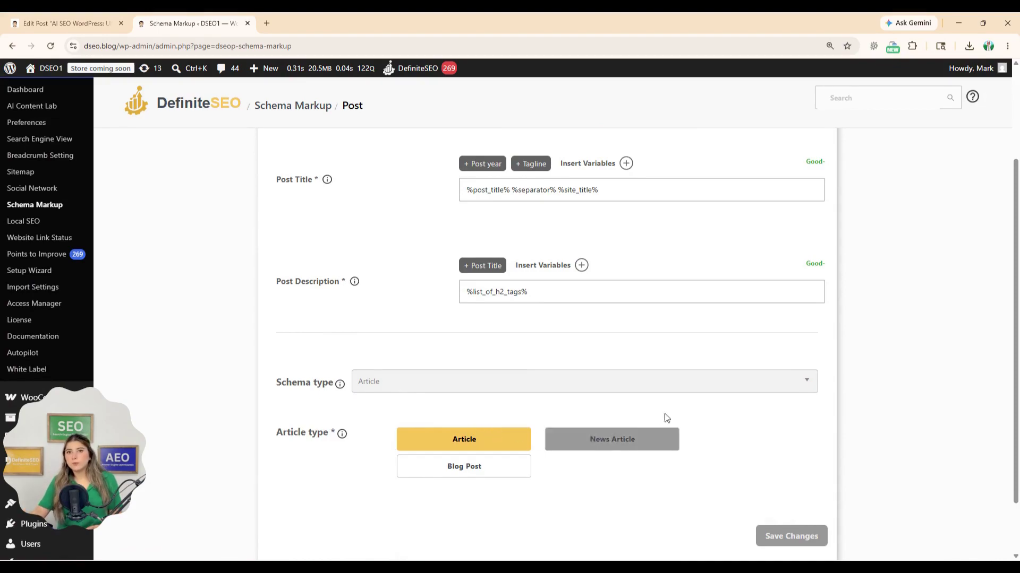
scroll(736, 412, "up", 5)
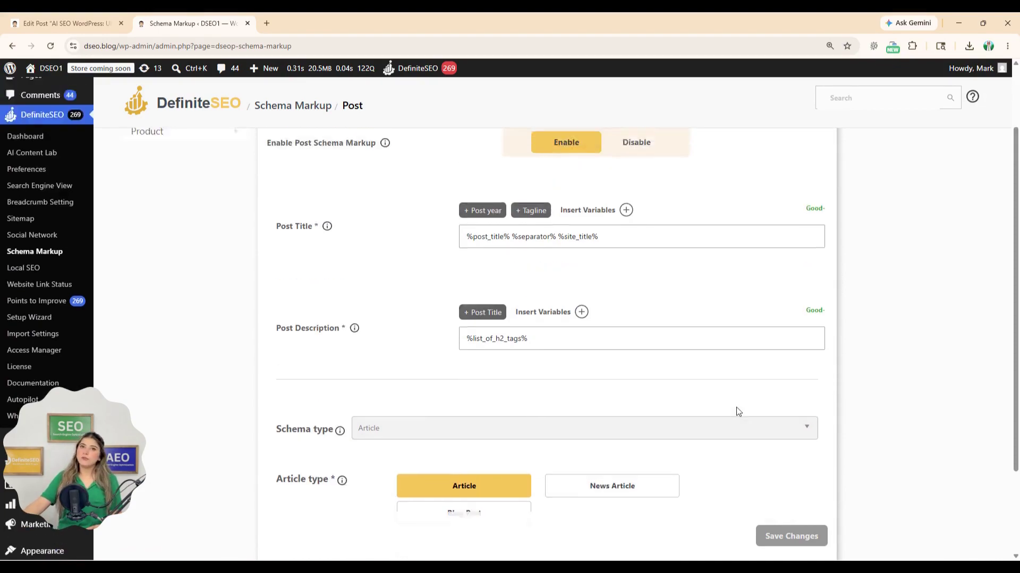
Return to the post's Schema Markup settings and look through its schema list and the available schema templates.
left_click(64, 23)
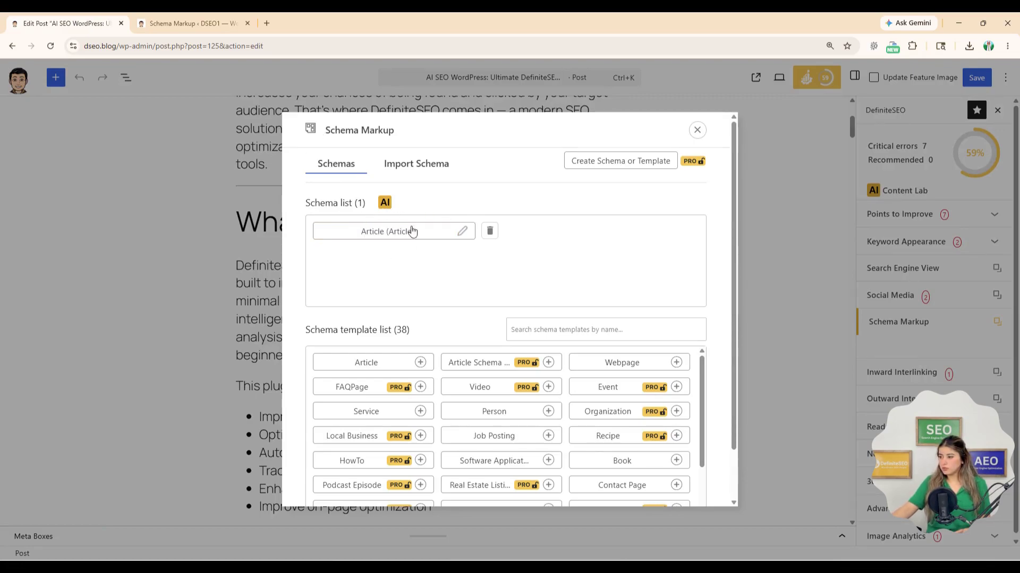
left_click_drag(732, 238, 744, 208)
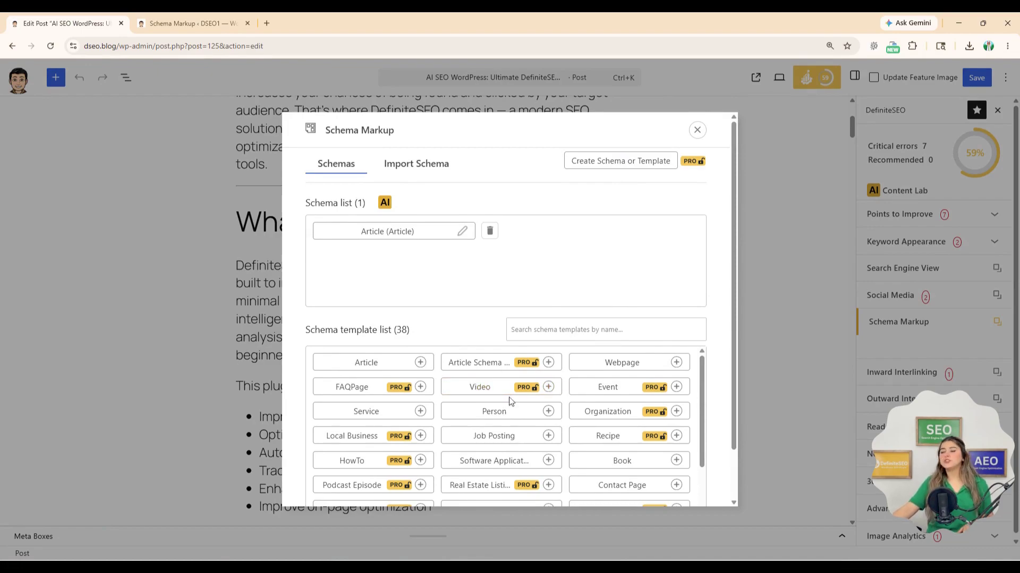
scroll(704, 393, "down", 3)
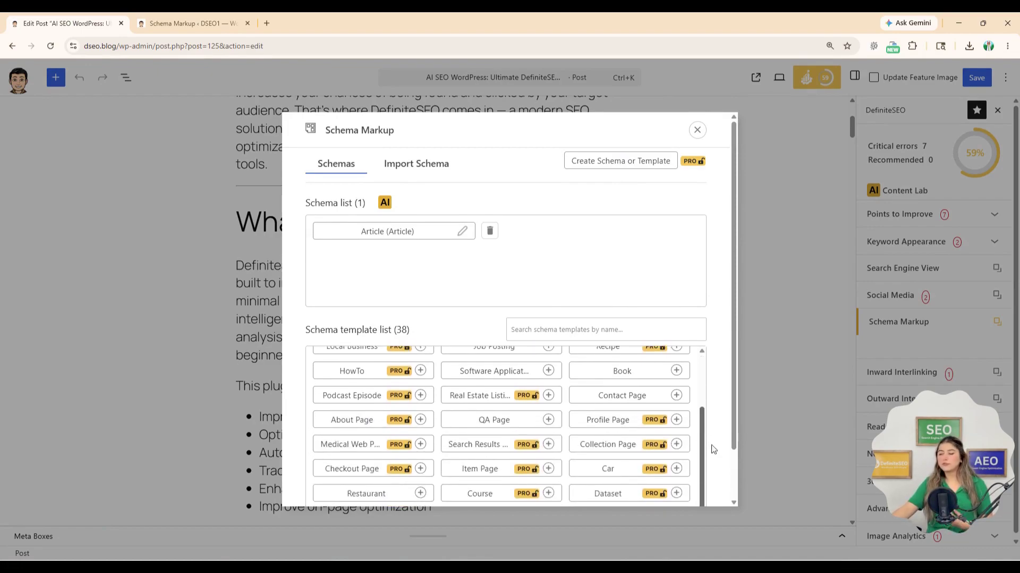
scroll(712, 457, "down", 2)
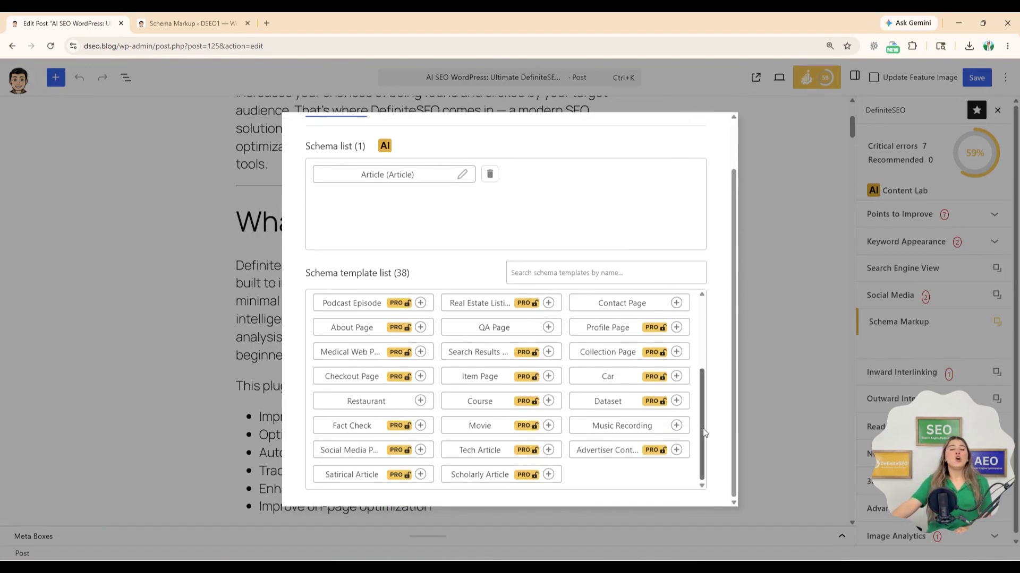
left_click_drag(704, 433, 704, 359)
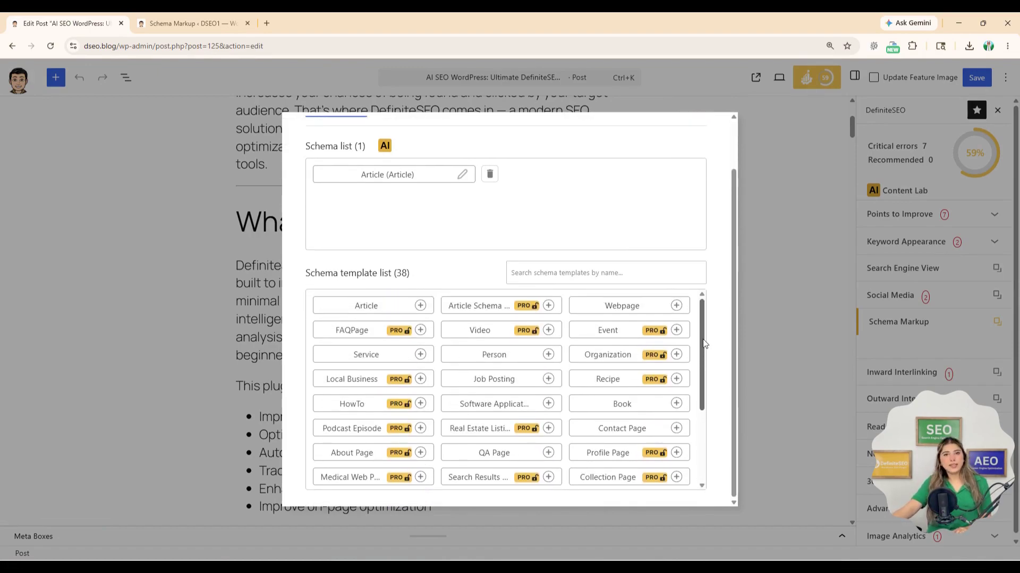
scroll(711, 370, "up", 2)
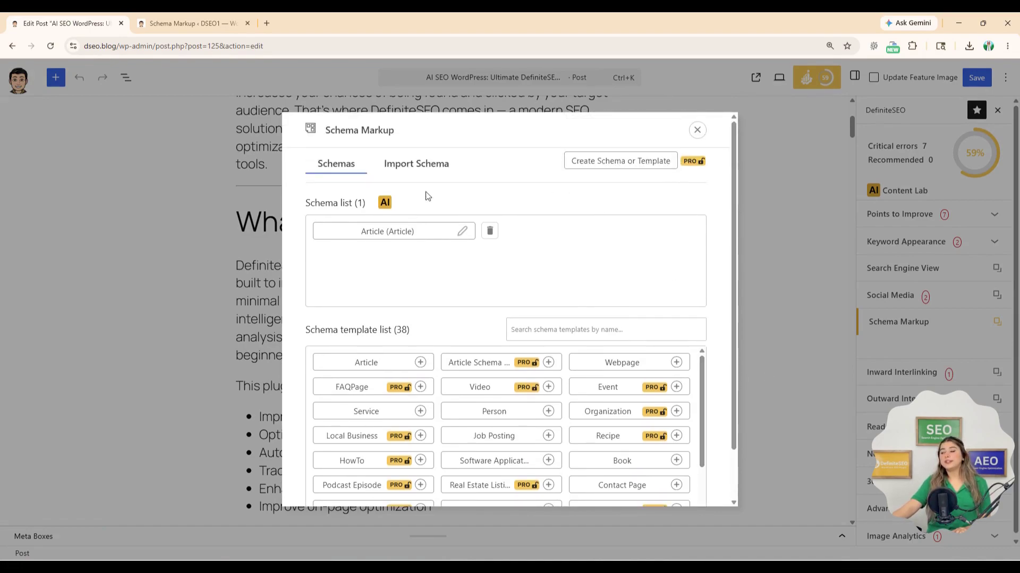
Open the AI schema generator for the post and enable Content as an additional context source.
left_click(385, 203)
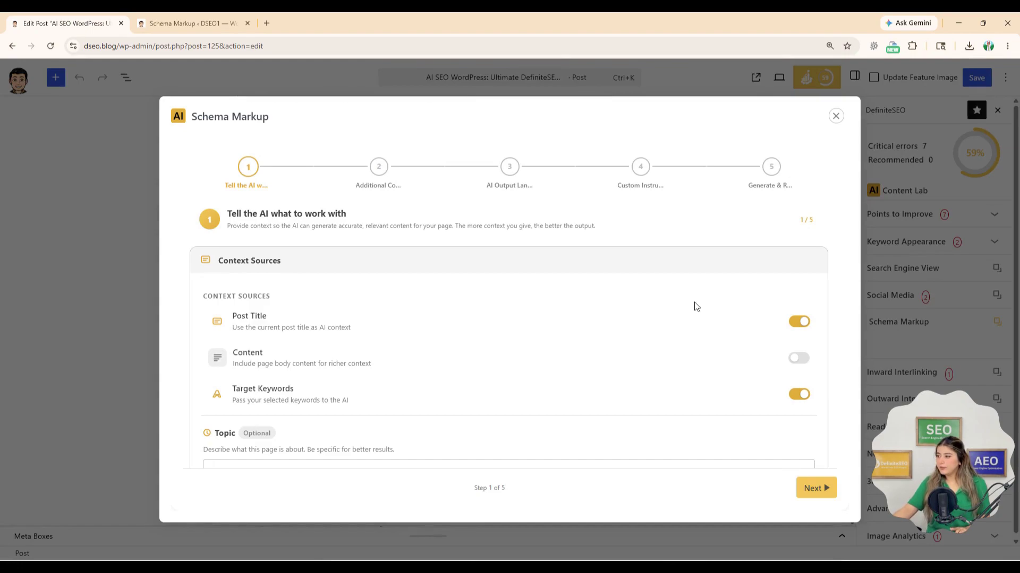
scroll(696, 307, "down", 1)
scroll(696, 307, "down", 1)
scroll(696, 307, "up", 2)
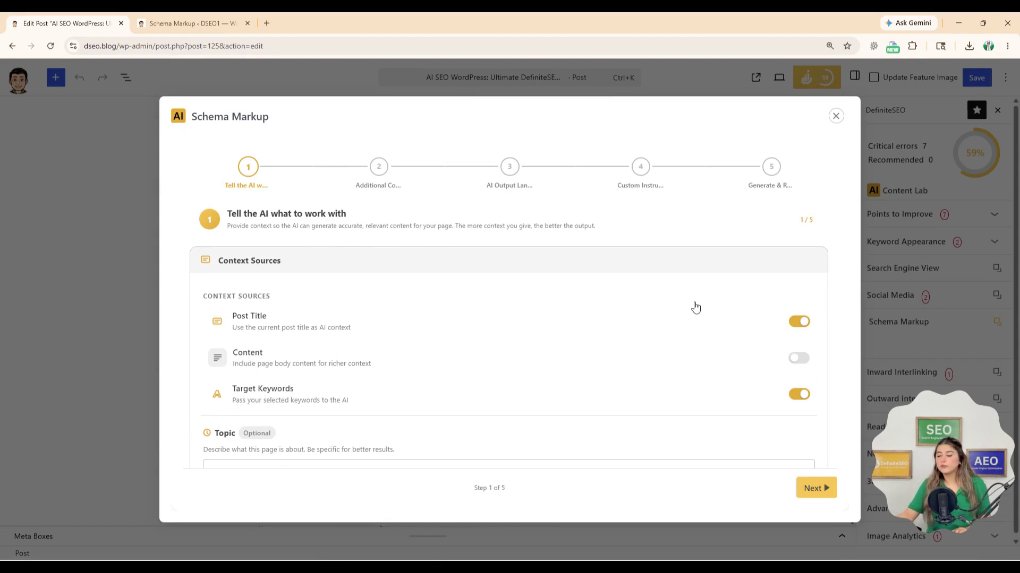
left_click(797, 357)
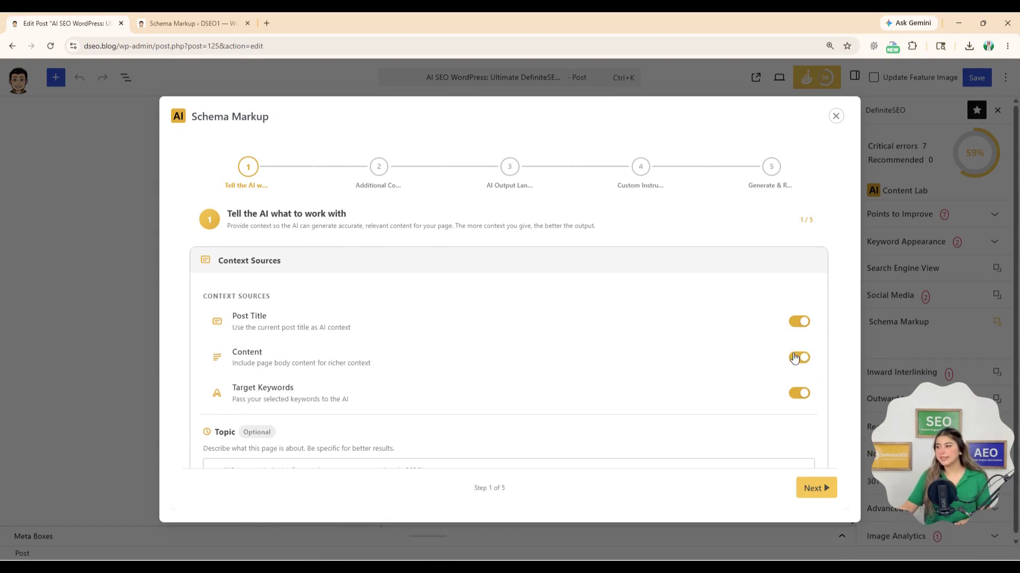
Enter "AI SEO WordPress: Ultimate DefiniteSEO Plugin for Developers" as the AI topic and review the current schema value.
scroll(722, 356, "down", 4)
left_click(364, 263)
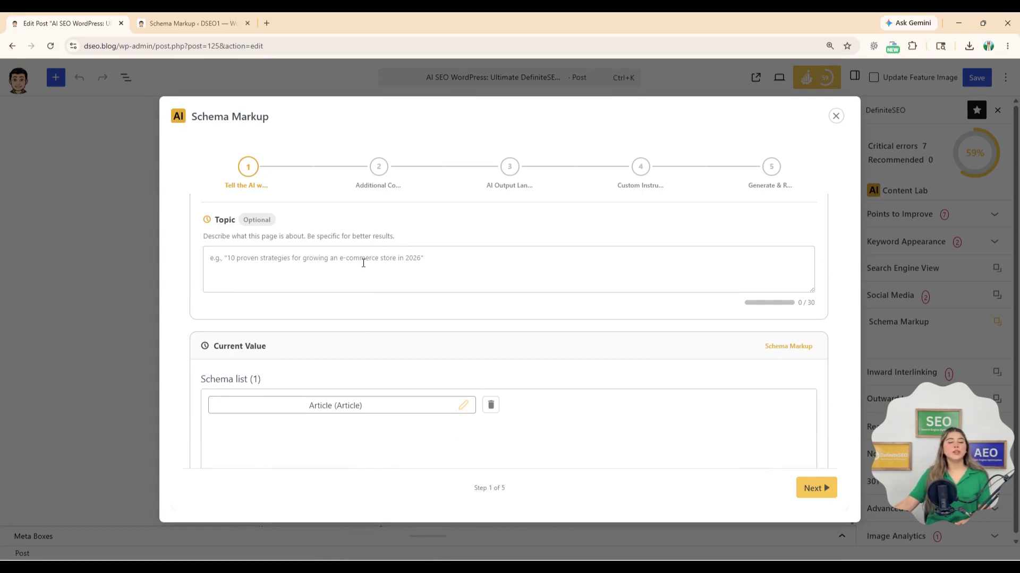
type("AI SEO WordPress: Ultimate DefiniteSEO Plugin for Developers")
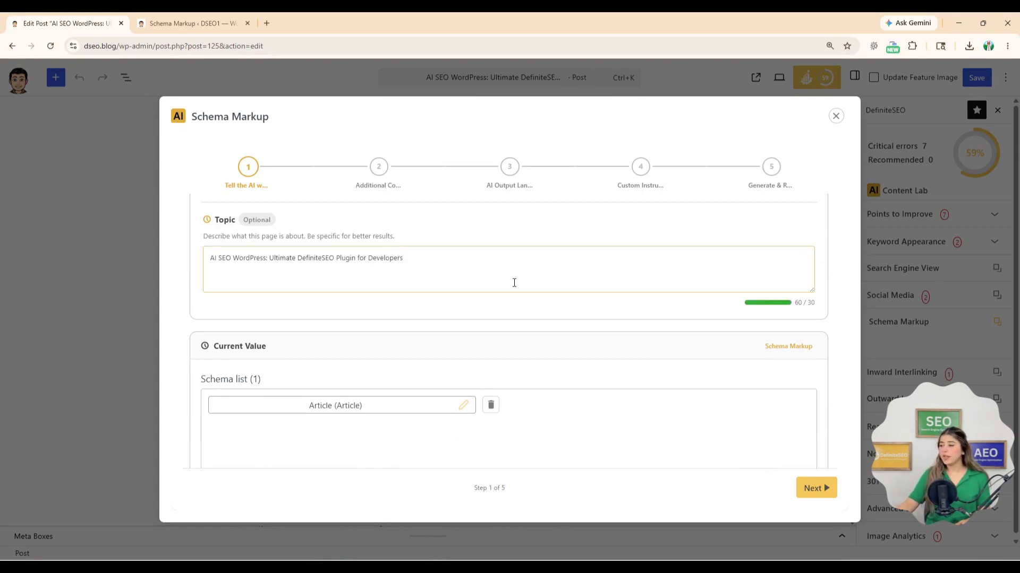
scroll(514, 282, "up", 1)
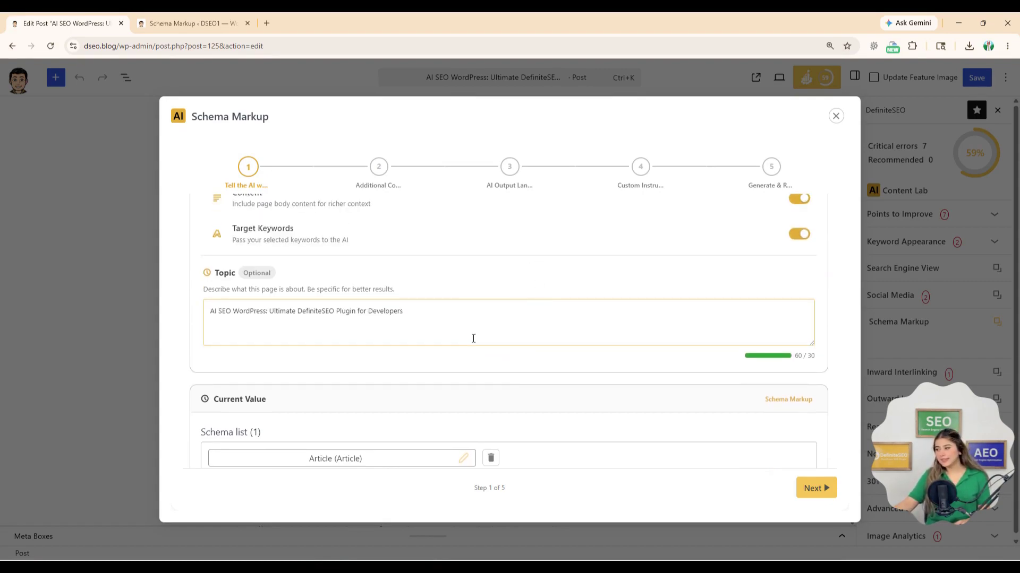
left_click_drag(422, 309, 233, 308)
left_click(424, 329)
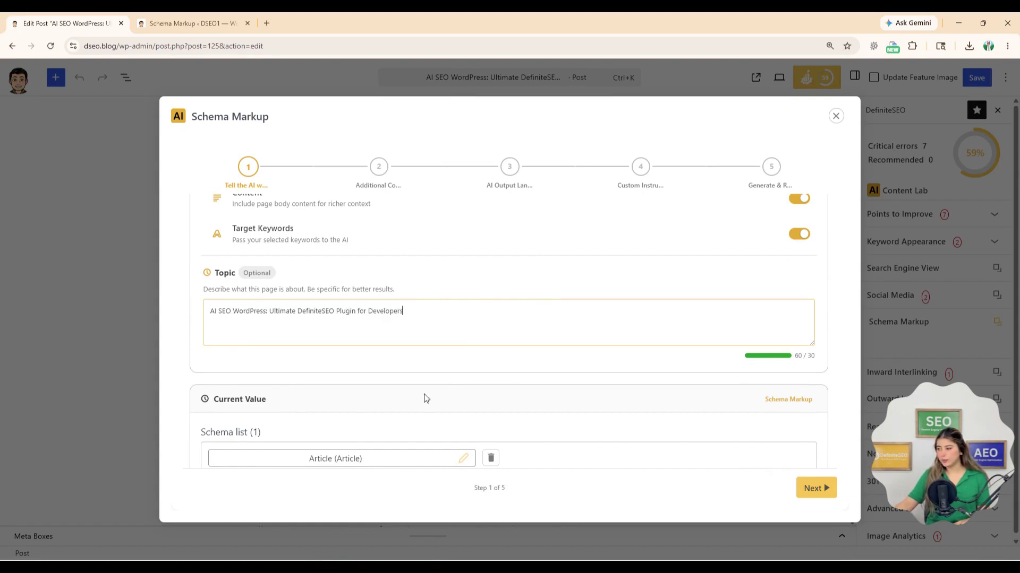
scroll(415, 409, "down", 2)
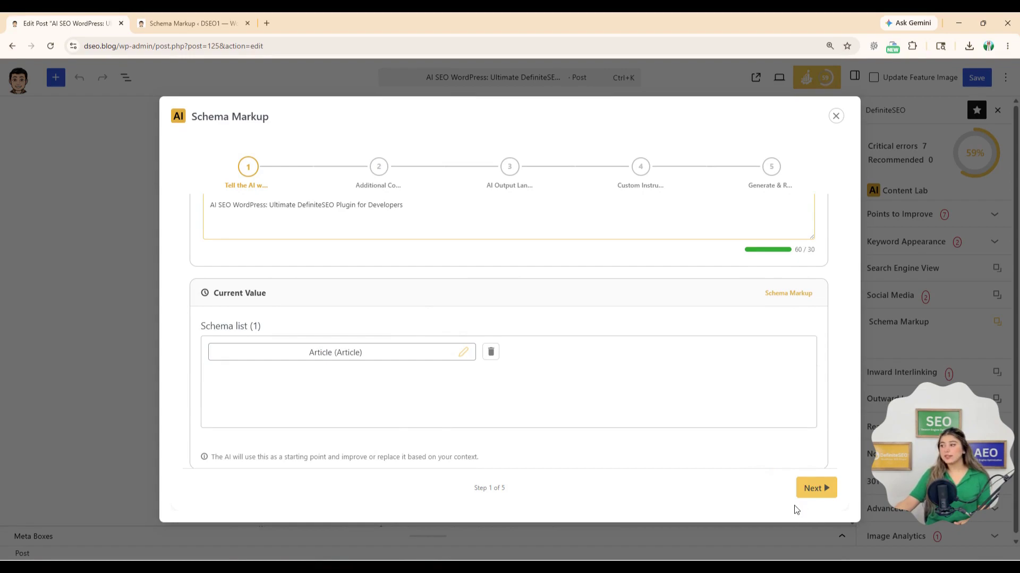
scroll(722, 450, "up", 4)
scroll(720, 449, "up", 1)
scroll(719, 448, "down", 5)
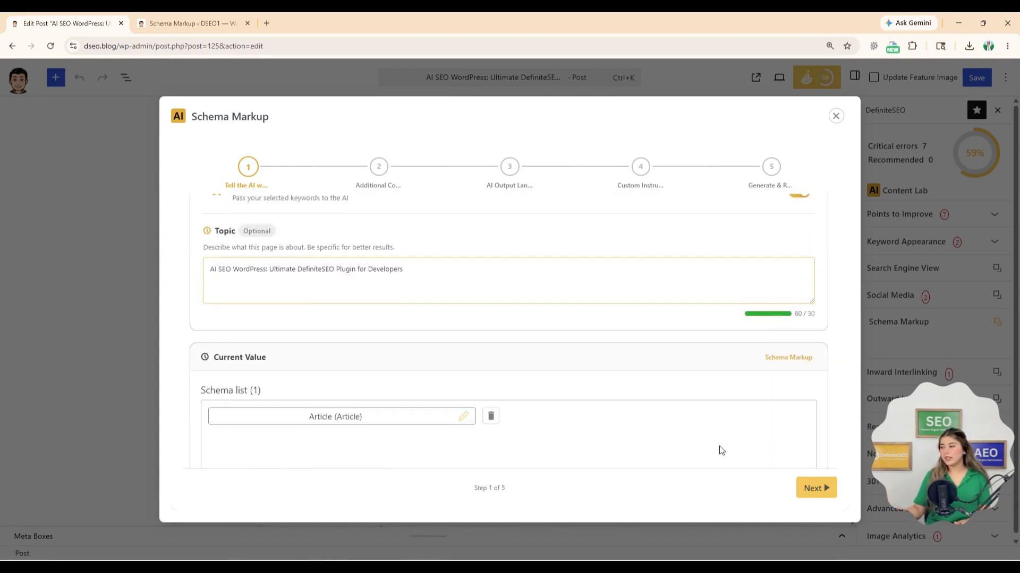
Keep the Professional tone, General Public audience and SEO Optimized style as additional context and continue to the output language.
left_click(833, 488)
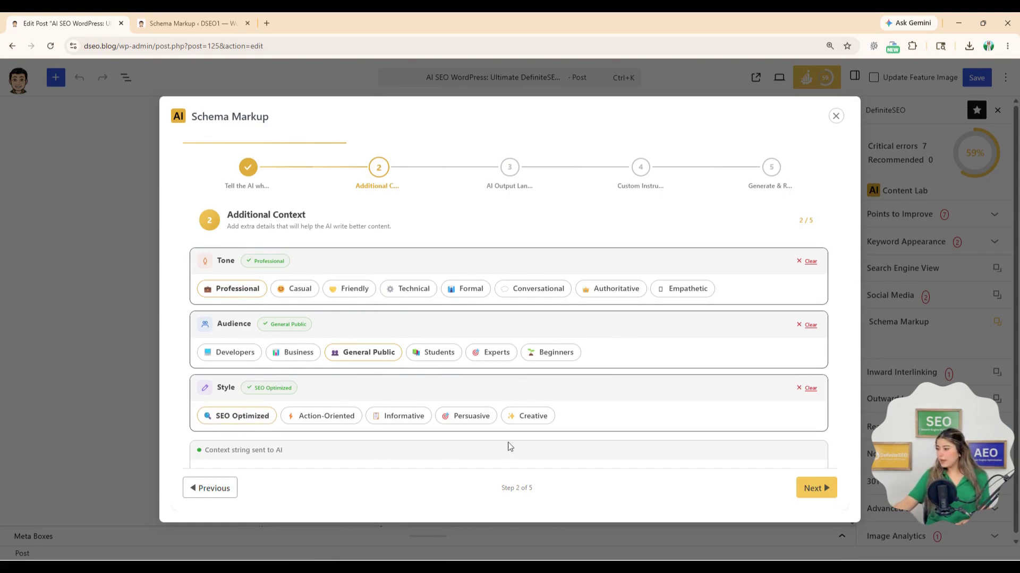
scroll(510, 446, "down", 1)
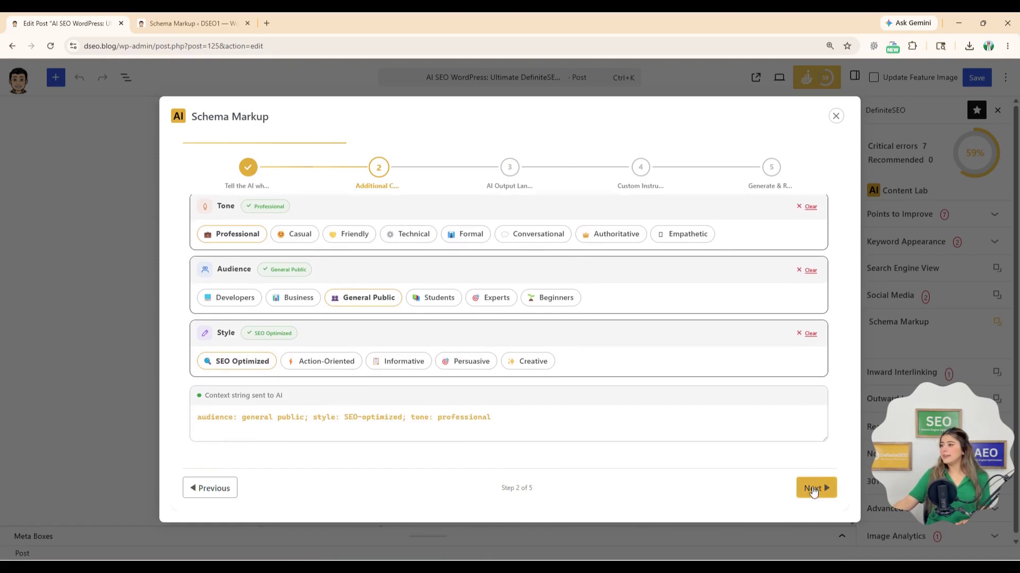
left_click(813, 489)
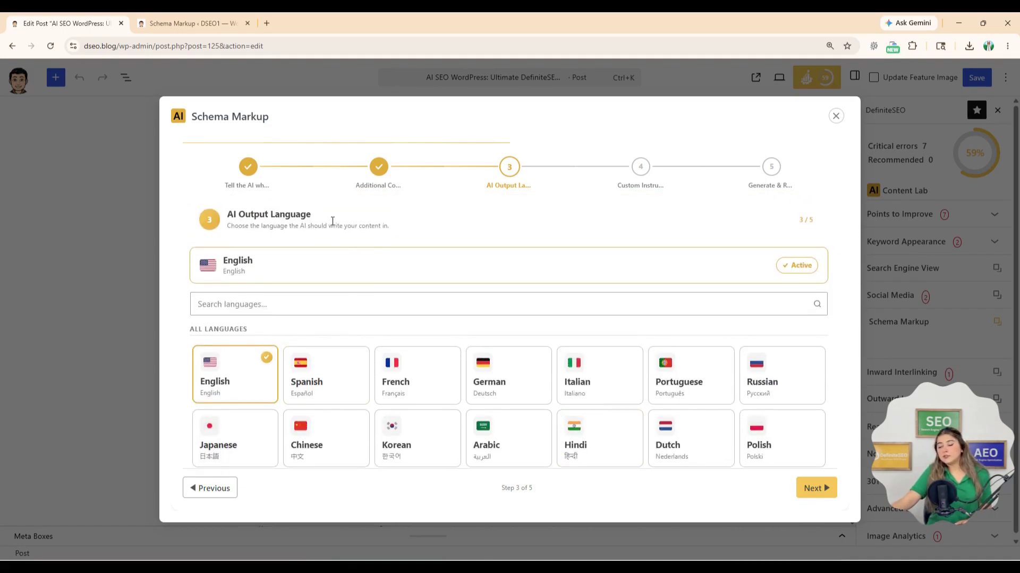
Look through the available AI output languages, keep English and continue to the custom instructions.
triple_click(288, 218)
left_click(249, 216)
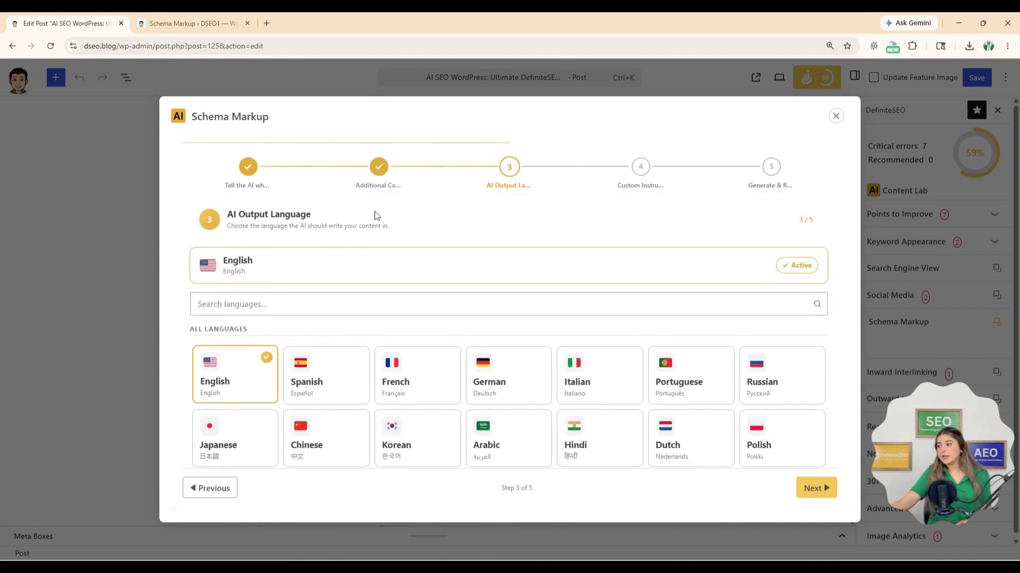
scroll(652, 405, "down", 3)
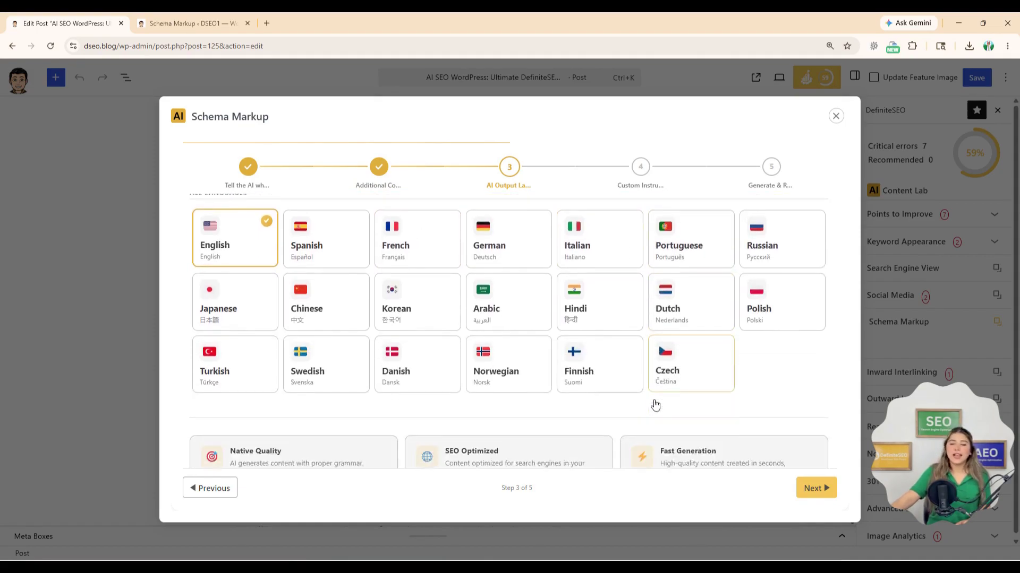
scroll(656, 405, "down", 2)
scroll(656, 405, "up", 5)
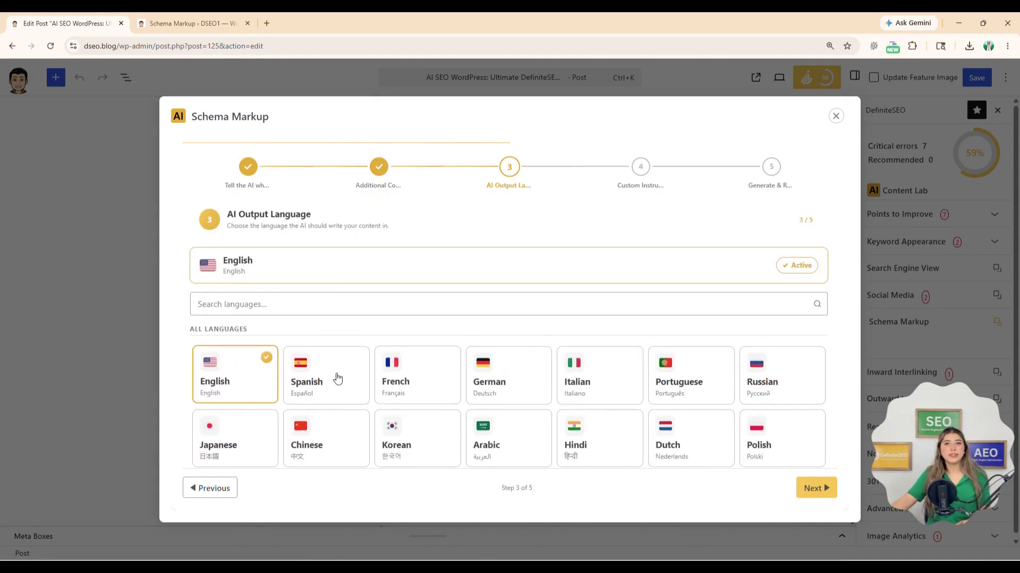
left_click(826, 490)
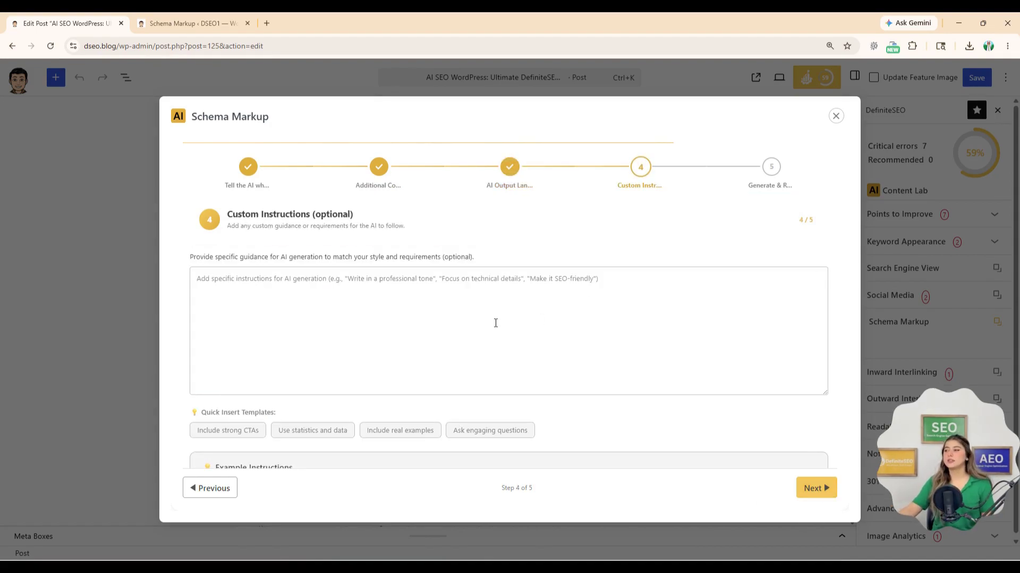
Review the quick insert templates and example instructions, leave the custom instructions empty and continue to Generate & Review.
scroll(495, 323, "down", 2)
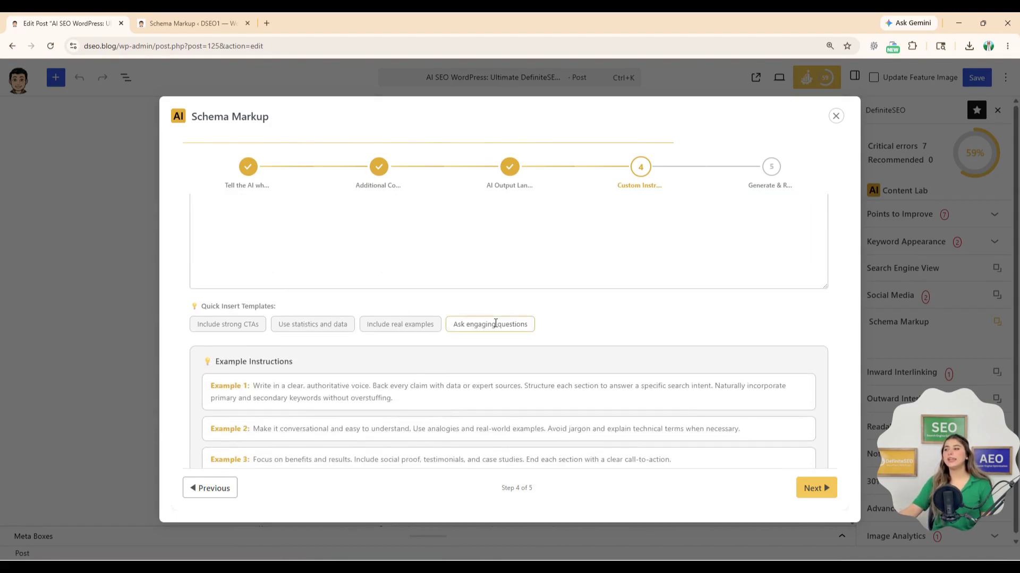
scroll(496, 323, "down", 2)
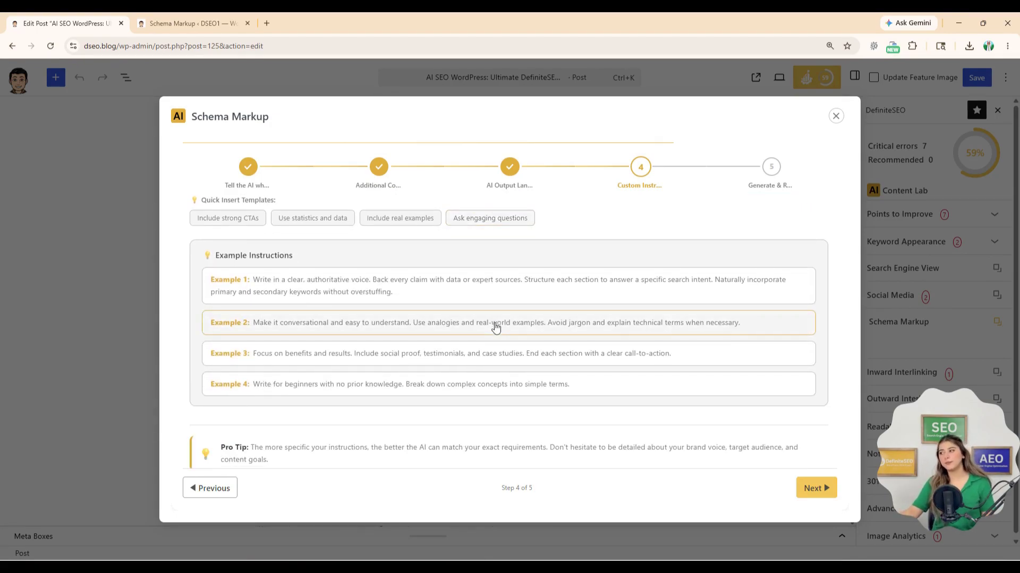
scroll(496, 328, "up", 4)
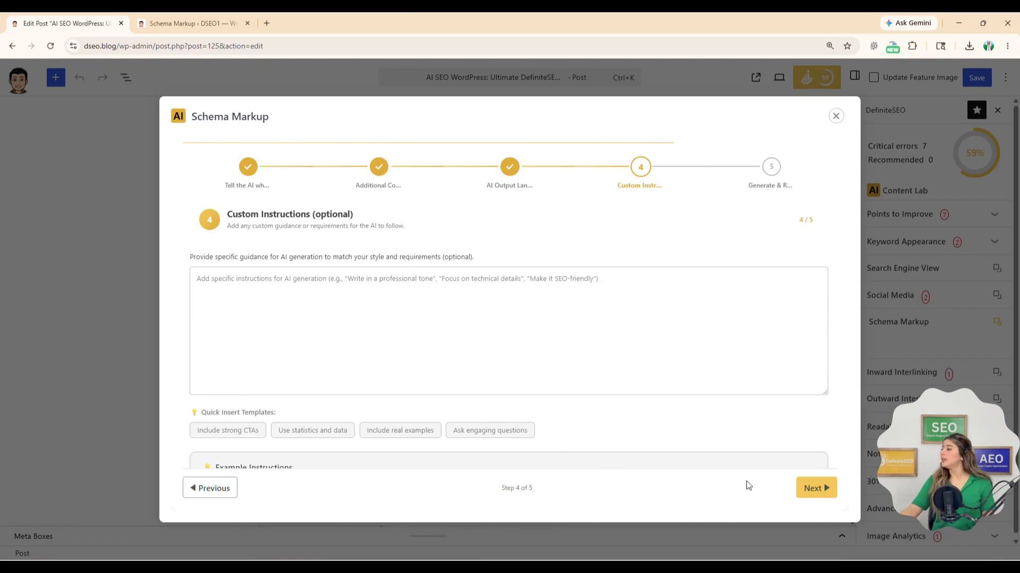
left_click(809, 490)
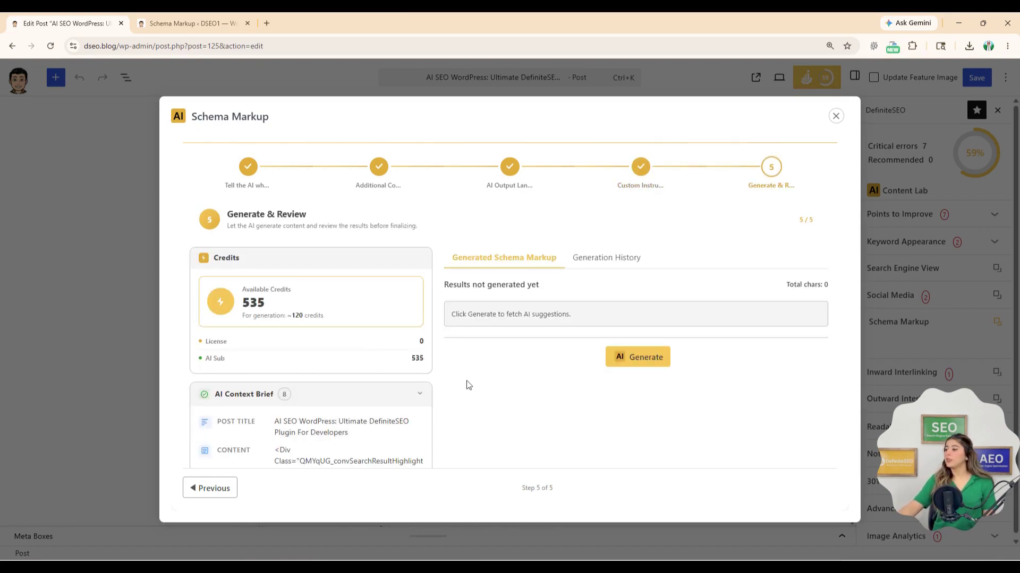
Check the AI Context Brief, then generate the post's schema markup with AI and view the suggested schemas.
scroll(460, 391, "down", 5)
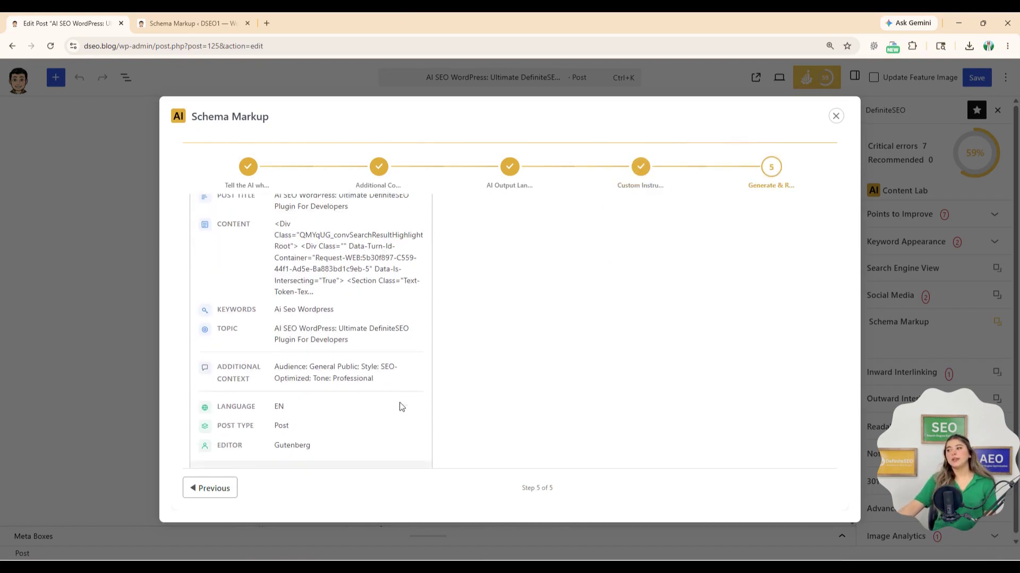
scroll(401, 407, "up", 5)
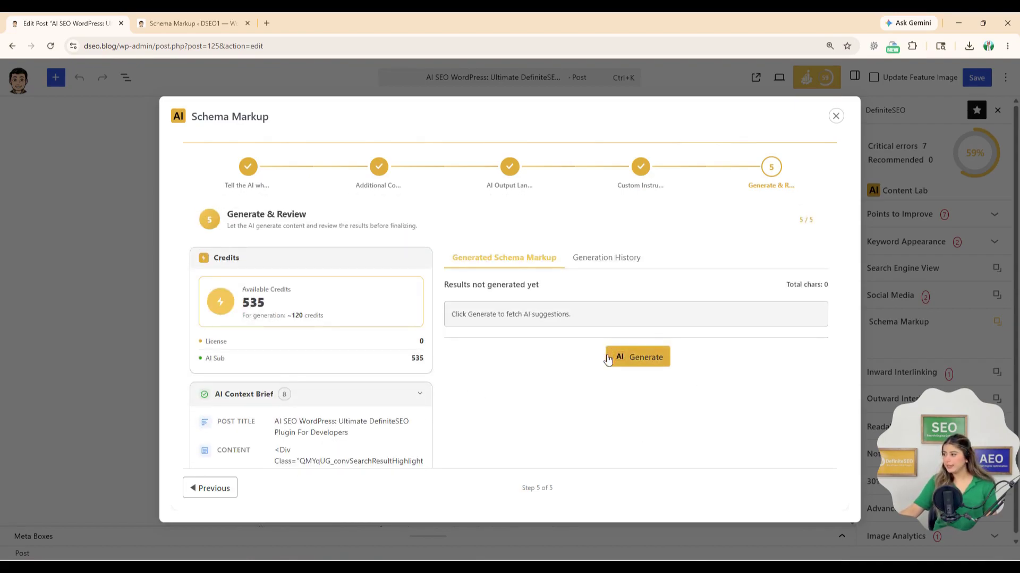
left_click(630, 360)
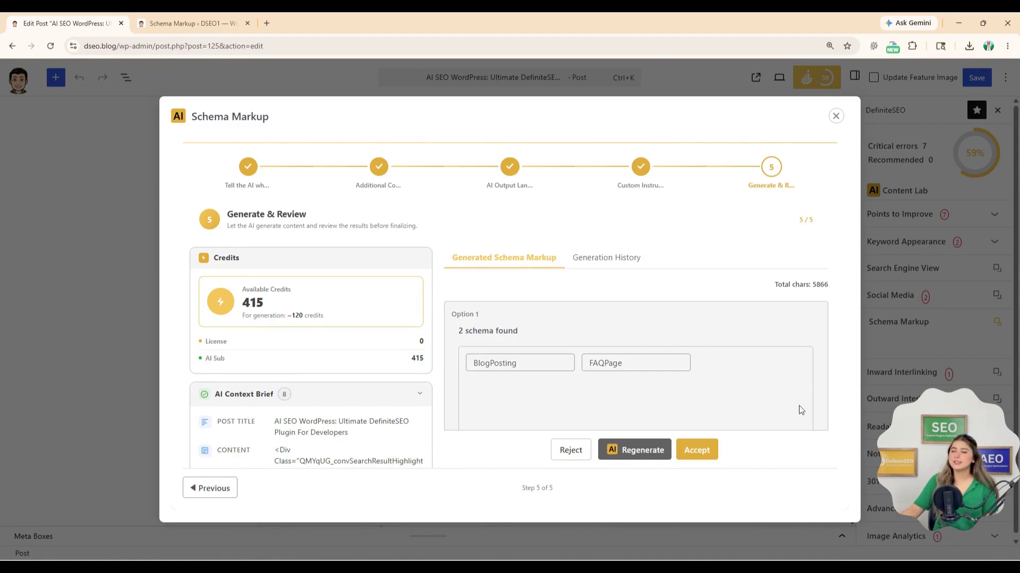
scroll(796, 413, "down", 1)
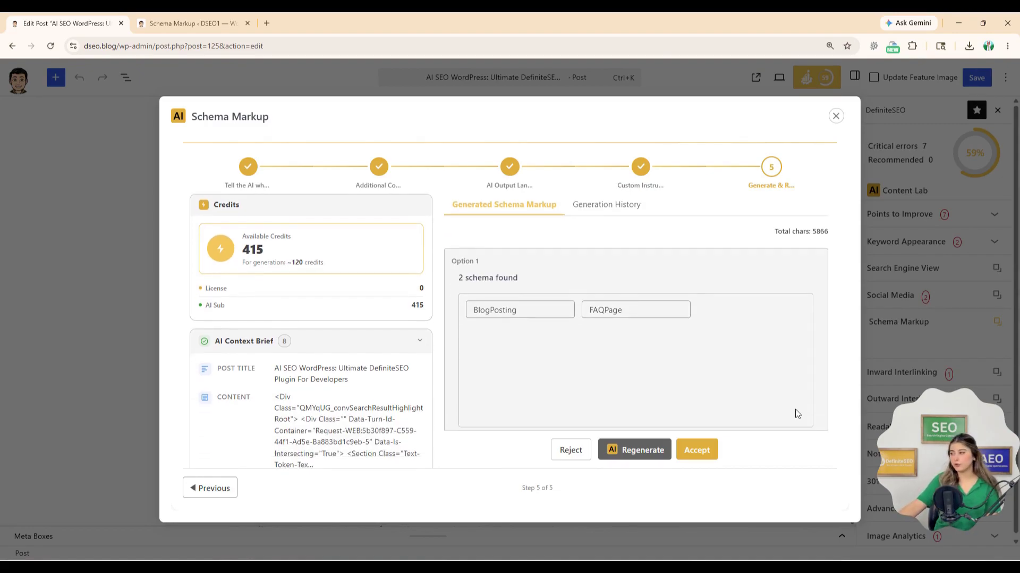
Review the AI-generated BlogPosting and FAQPage schemas and accept them for the post.
scroll(796, 414, "up", 1)
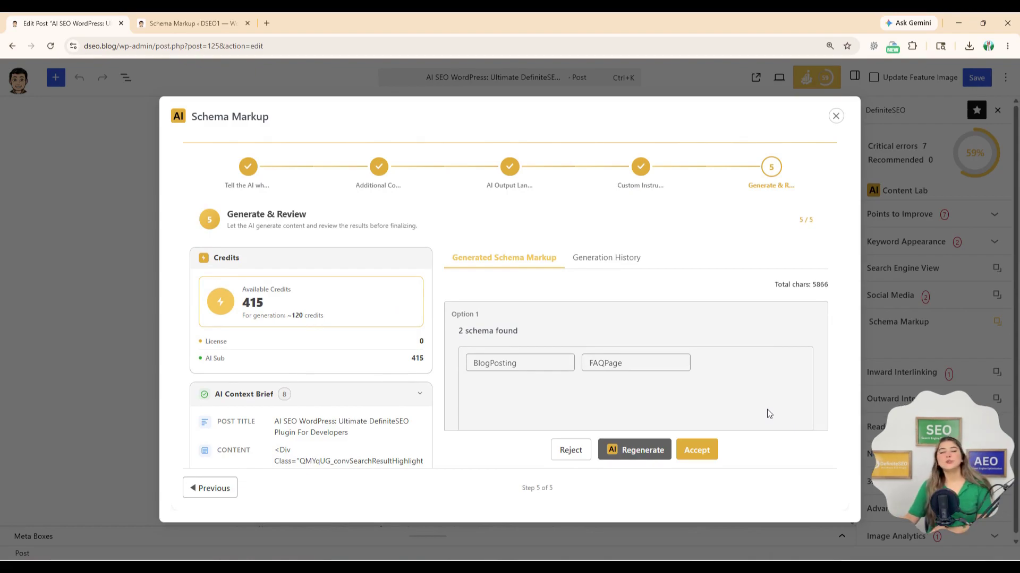
scroll(746, 363, "down", 1)
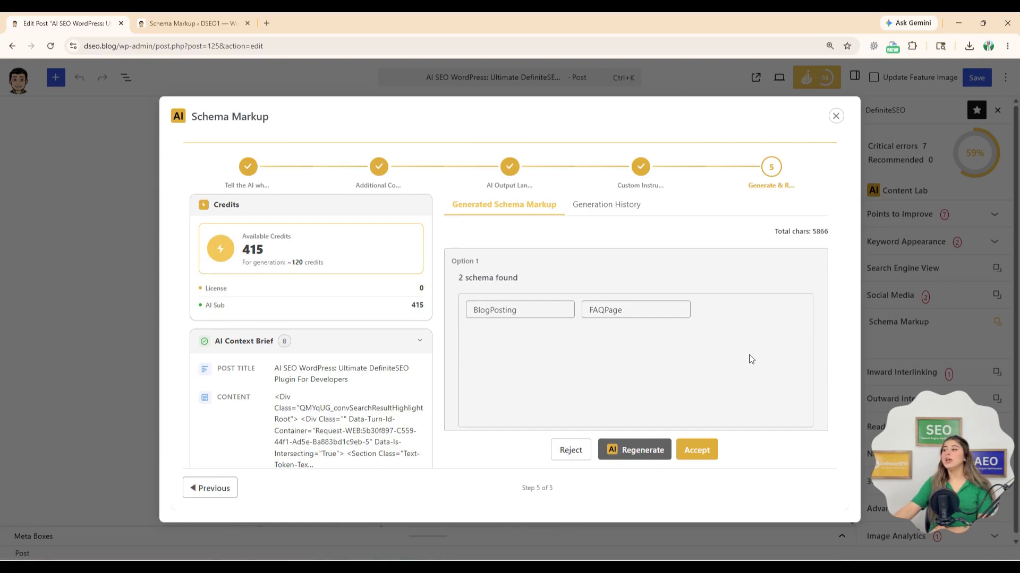
scroll(751, 359, "down", 1)
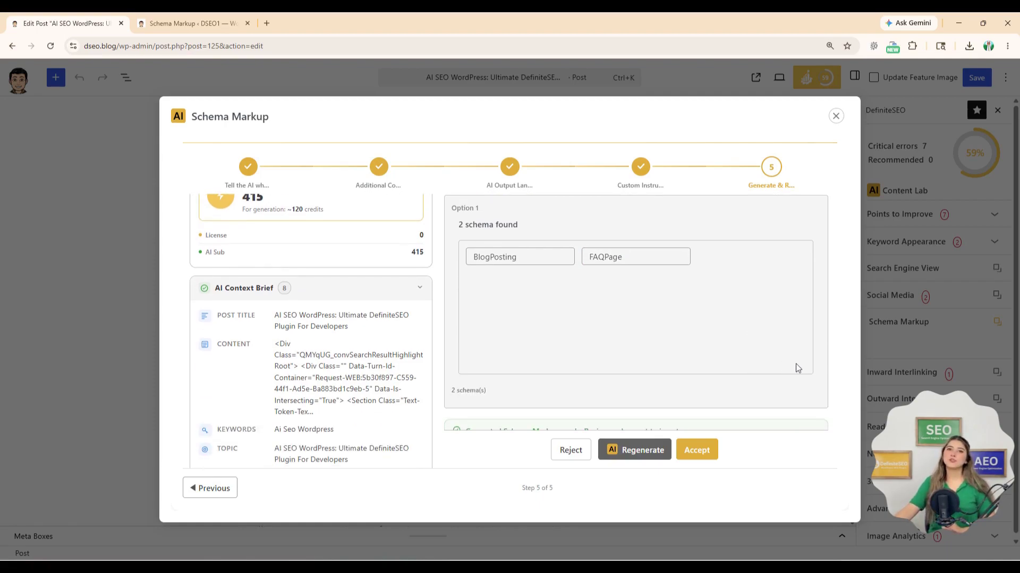
scroll(796, 367, "down", 1)
scroll(797, 367, "up", 3)
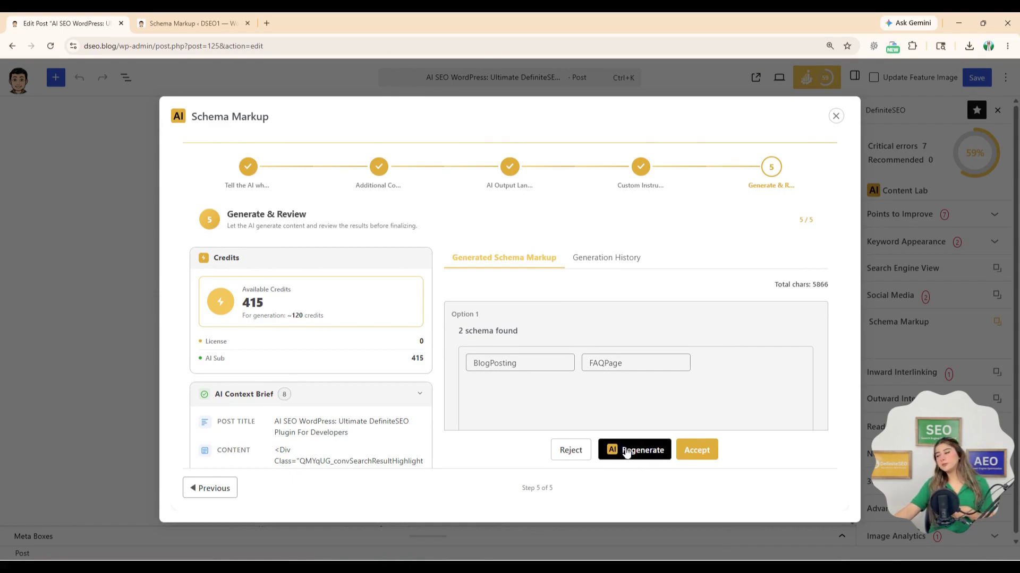
left_click(697, 451)
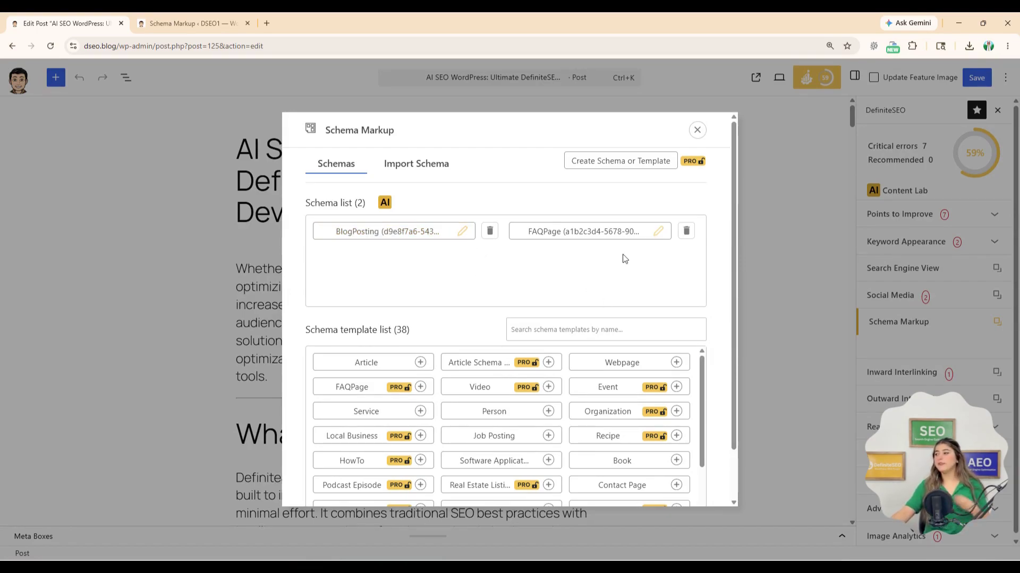
left_click(460, 238)
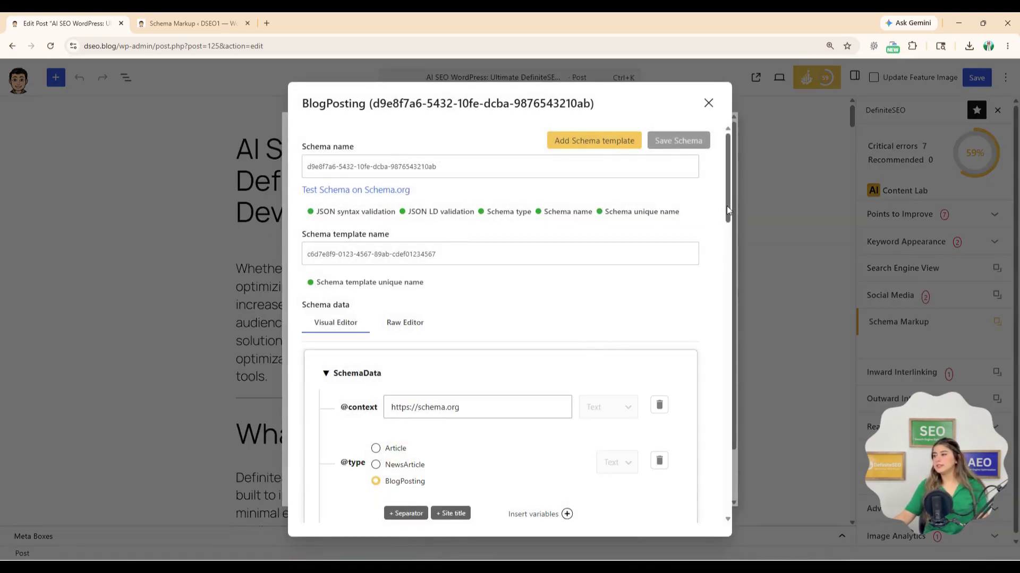
left_click_drag(727, 210, 727, 254)
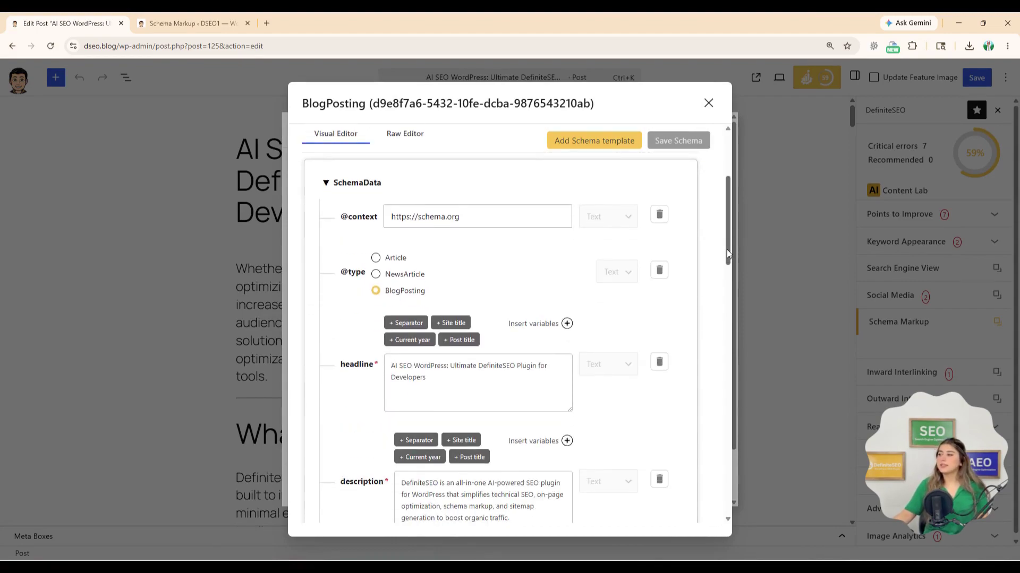
left_click_drag(461, 209, 385, 219)
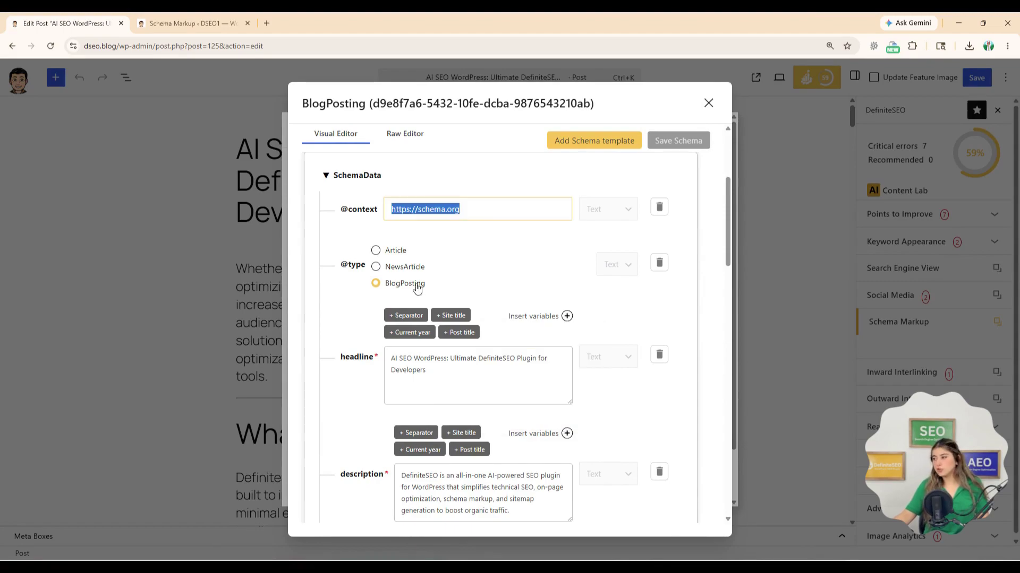
left_click(489, 288)
scroll(550, 297, "down", 1)
scroll(550, 296, "down", 2)
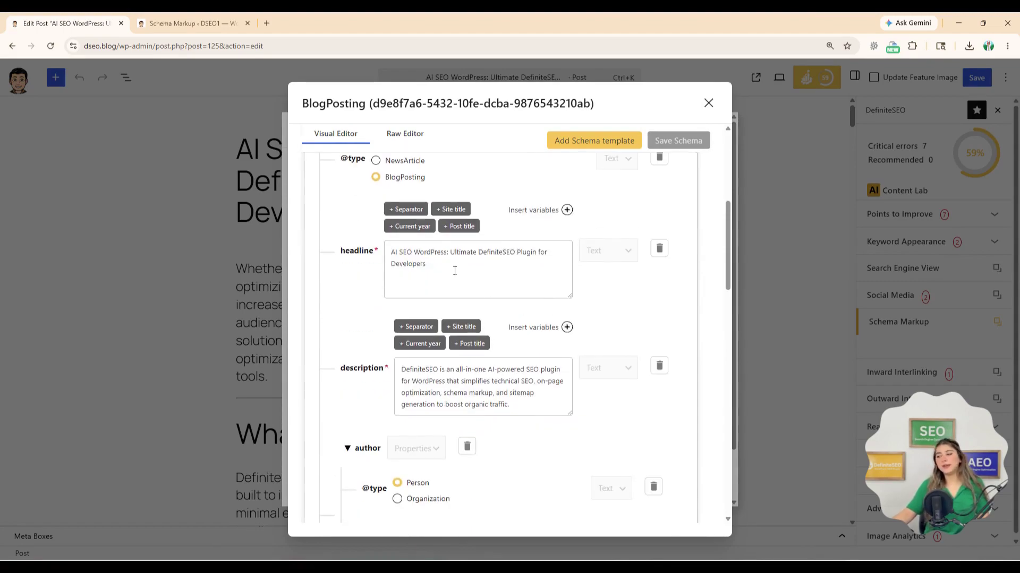
scroll(507, 377, "down", 3)
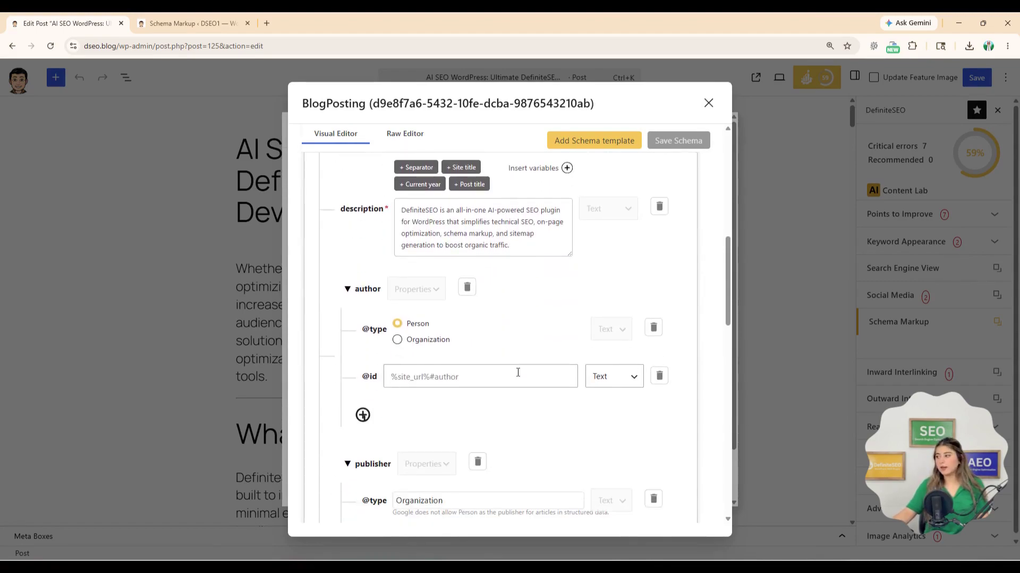
scroll(529, 325, "up", 4)
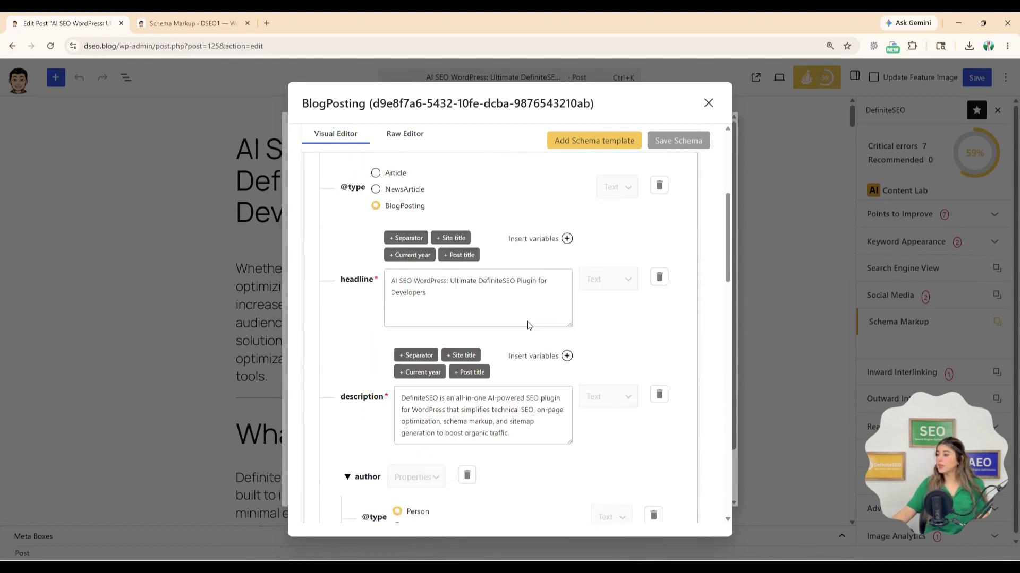
Examine the BlogPosting schema's author, publisher, datePublished, dateModified and mainEntityOfPage properties.
scroll(529, 326, "down", 4)
scroll(528, 325, "down", 1)
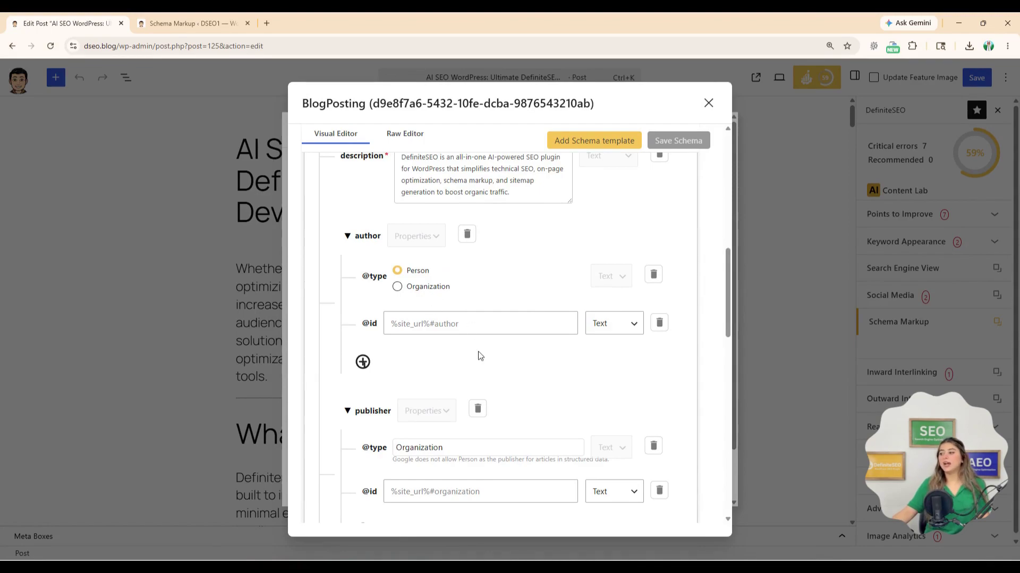
scroll(480, 359, "down", 2)
scroll(480, 359, "down", 2)
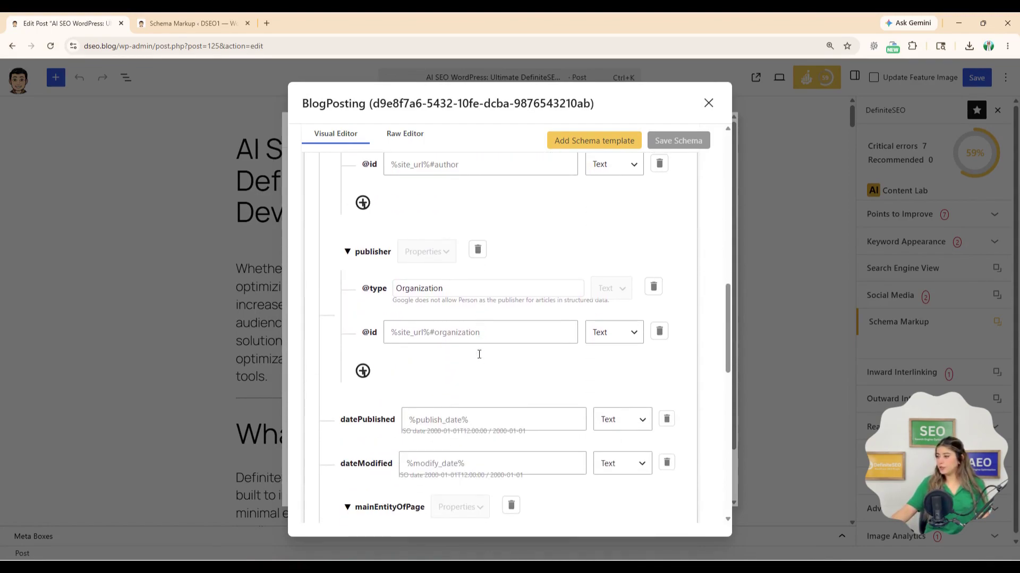
scroll(479, 354, "down", 5)
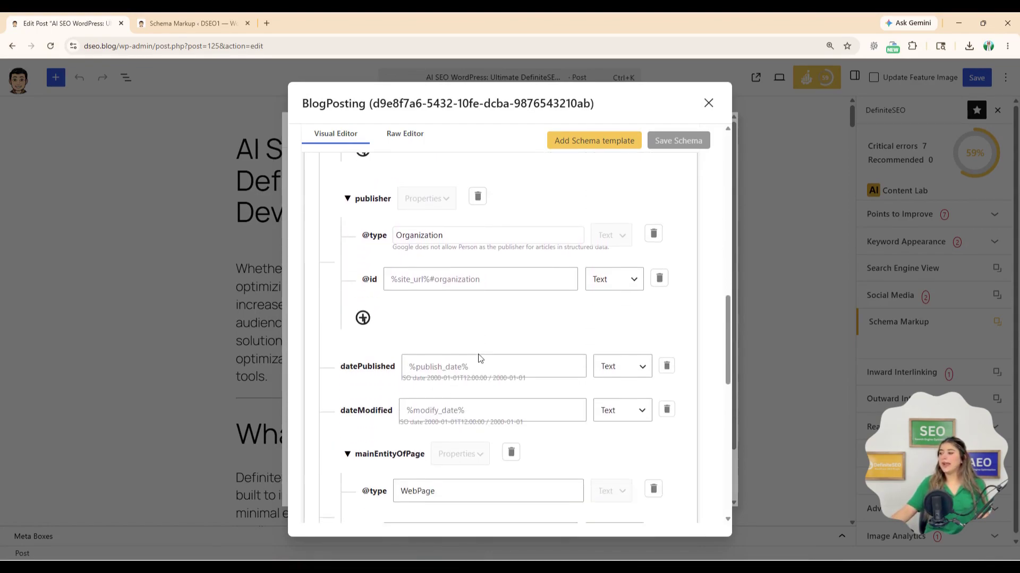
scroll(479, 354, "down", 2)
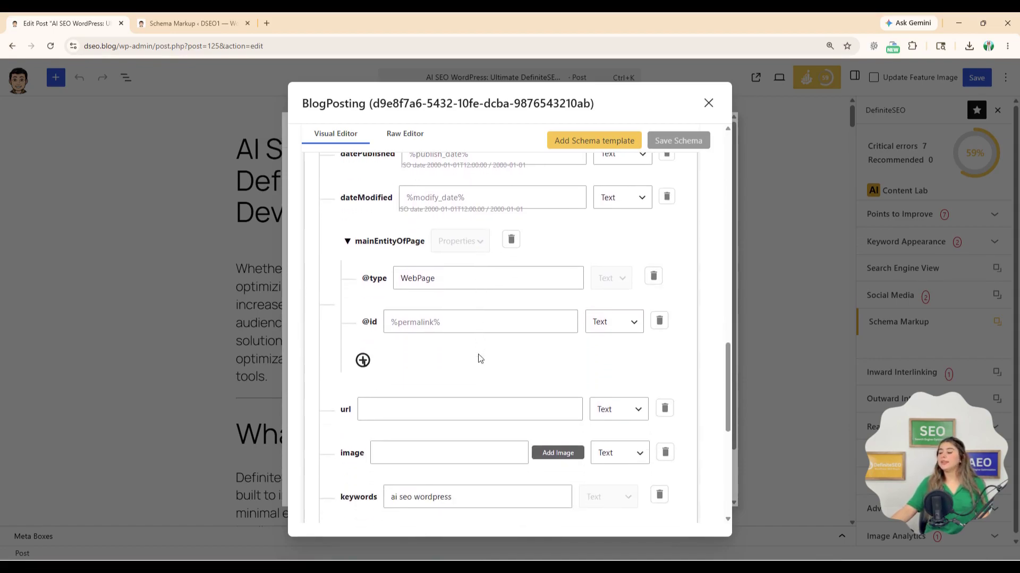
scroll(479, 355, "up", 3)
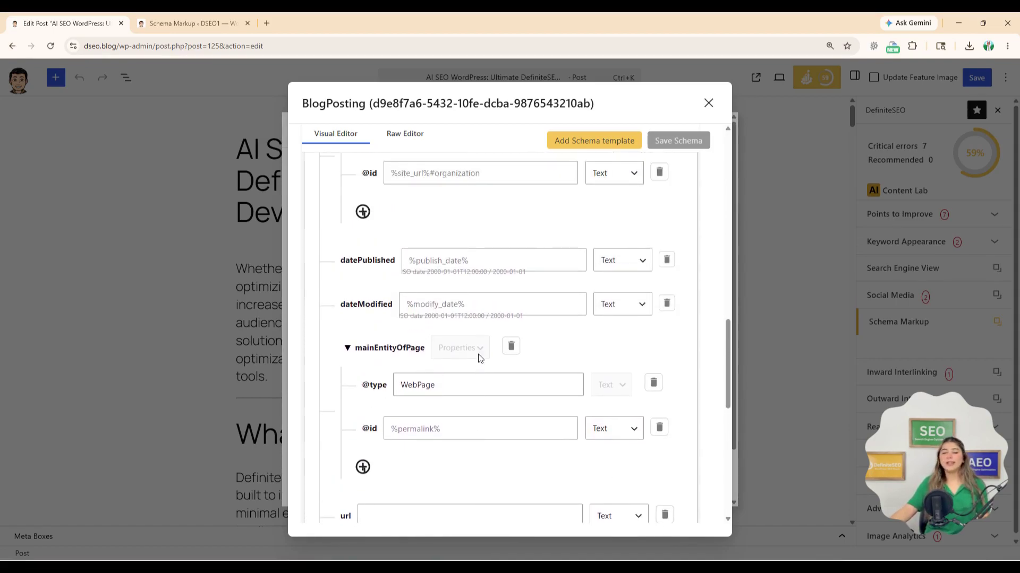
Add caption.jpg from the media library as the BlogPosting schema's image and check the inserted URL.
scroll(479, 357, "down", 5)
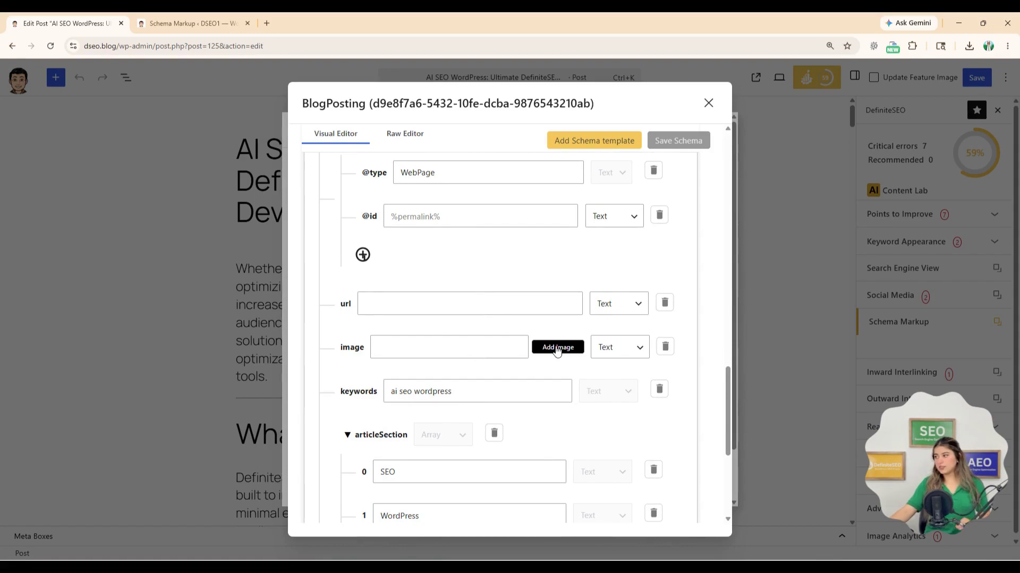
left_click(556, 348)
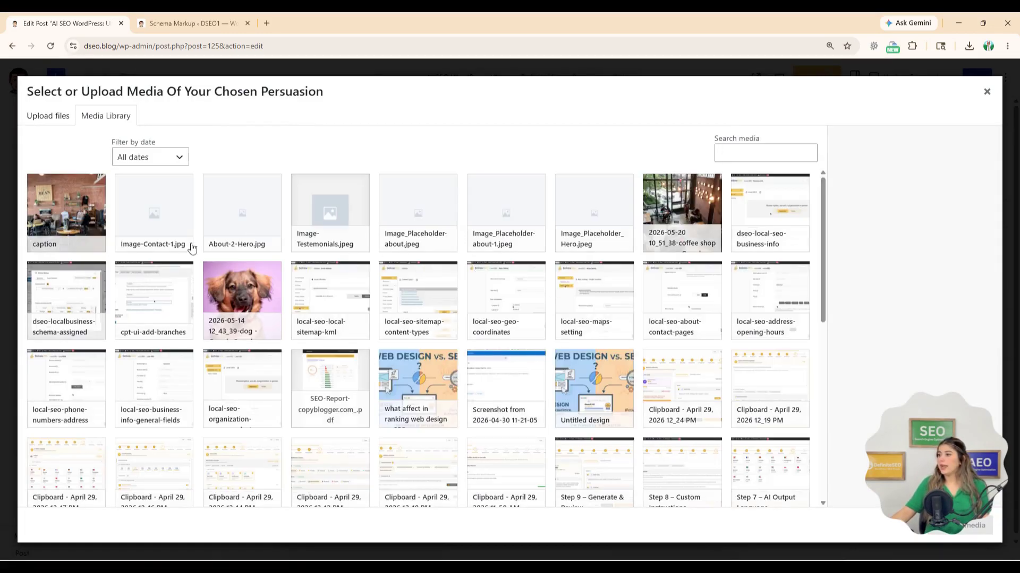
left_click(74, 235)
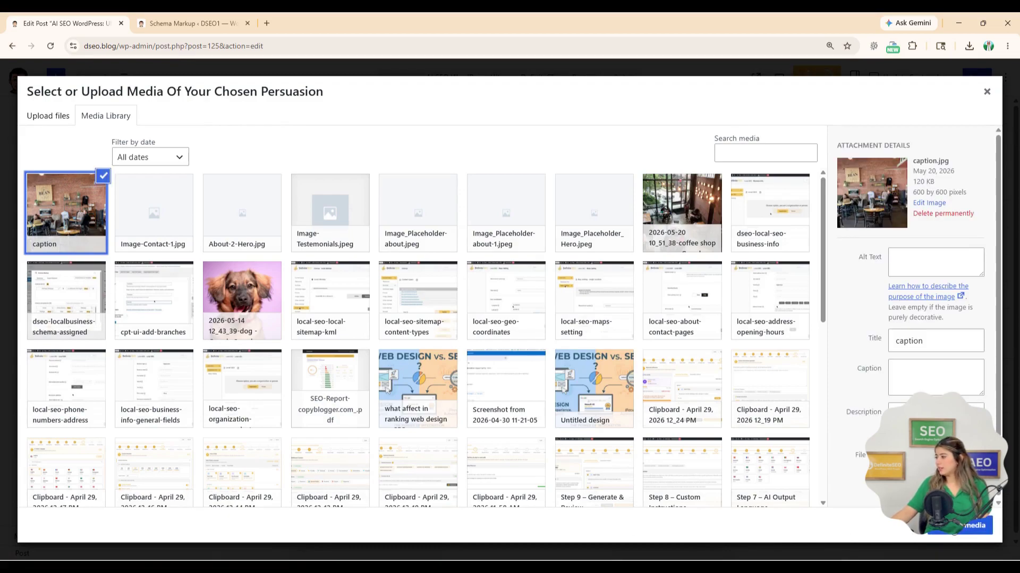
left_click(960, 525)
left_click(492, 347)
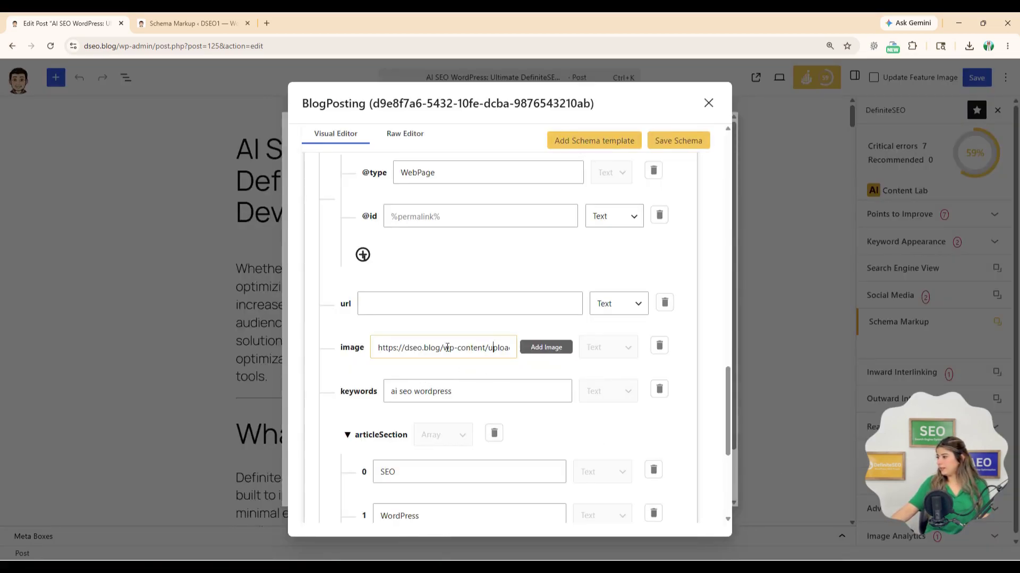
left_click_drag(447, 348, 345, 350)
left_click(437, 349)
left_click_drag(437, 349, 548, 366)
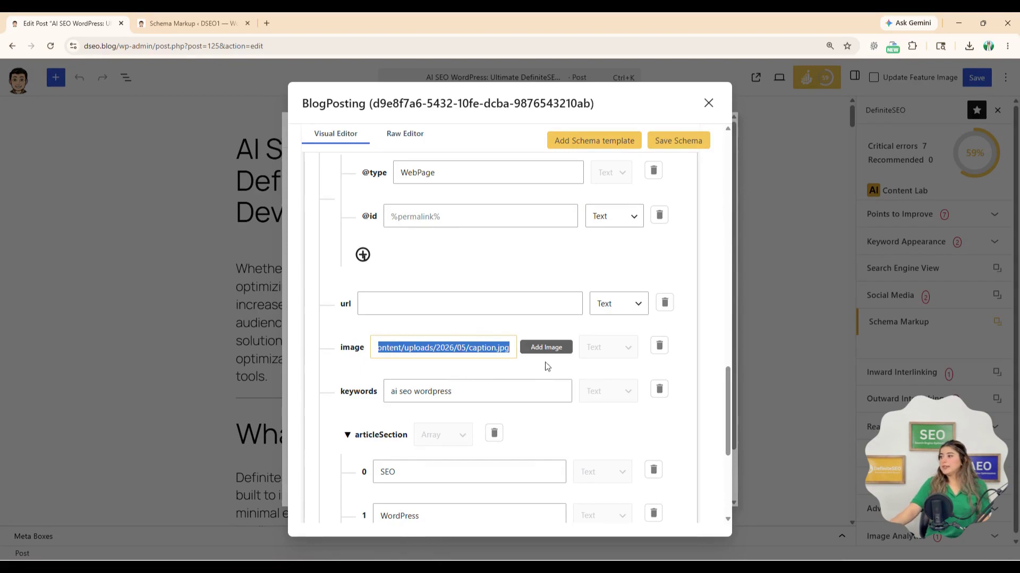
left_click(548, 367)
Check the keywords, articleSection and articleBody fields, then examine the schema's full JSON code in the Raw Editor.
scroll(541, 382, "down", 4)
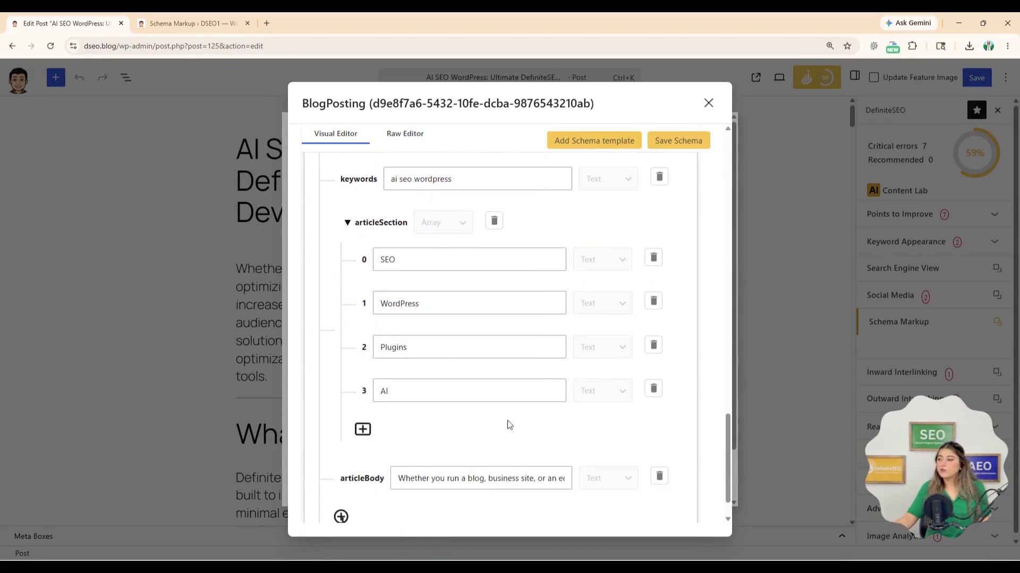
scroll(520, 424, "down", 1)
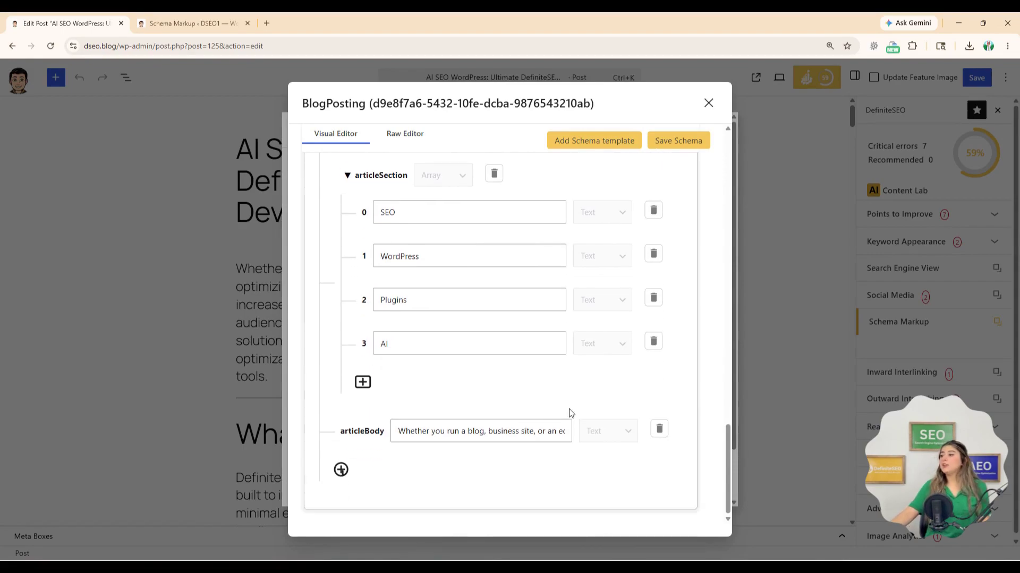
scroll(631, 326, "up", 15)
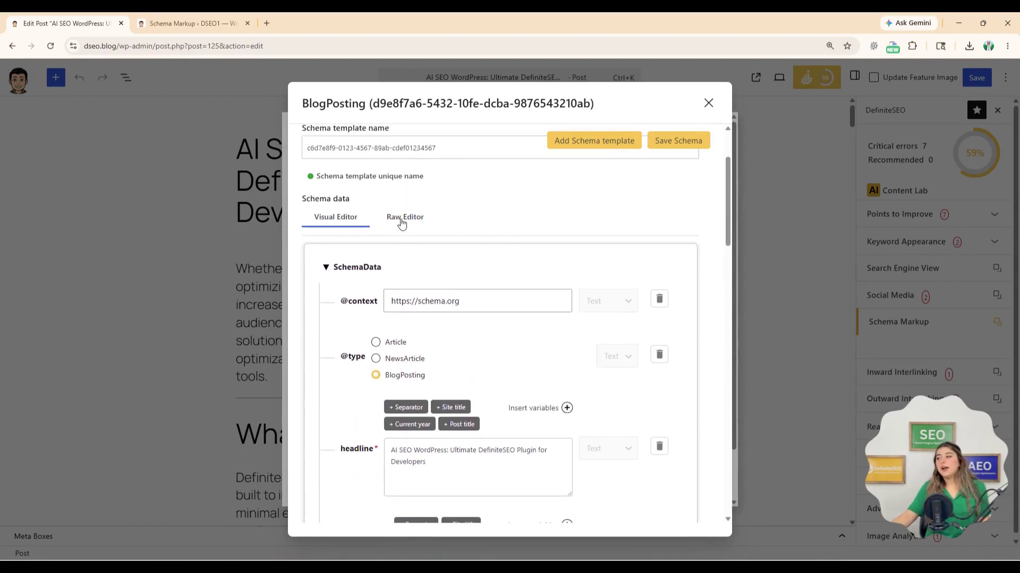
left_click(402, 220)
scroll(693, 359, "down", 1)
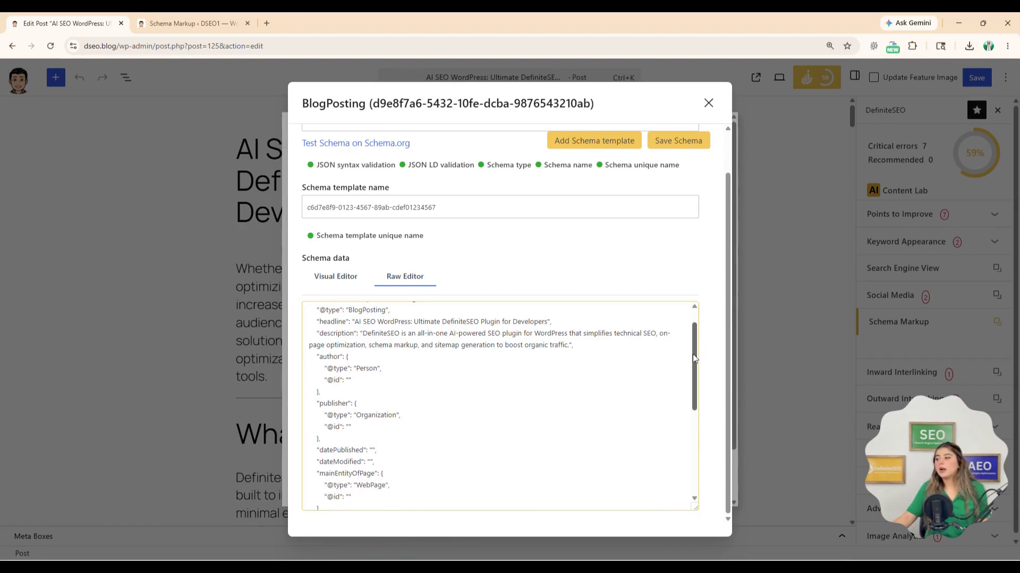
left_click_drag(693, 359, 698, 326)
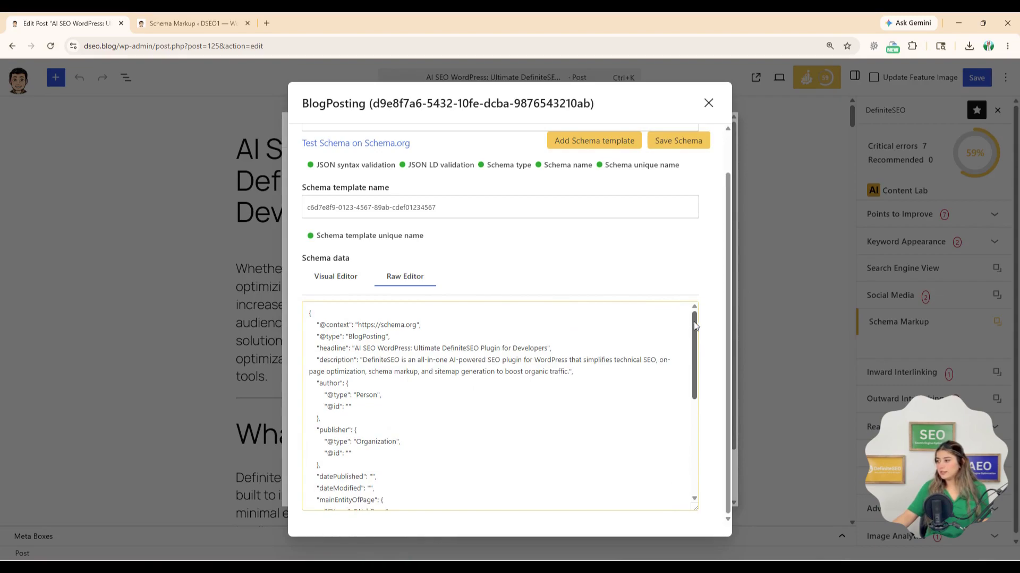
scroll(627, 349, "up", 1)
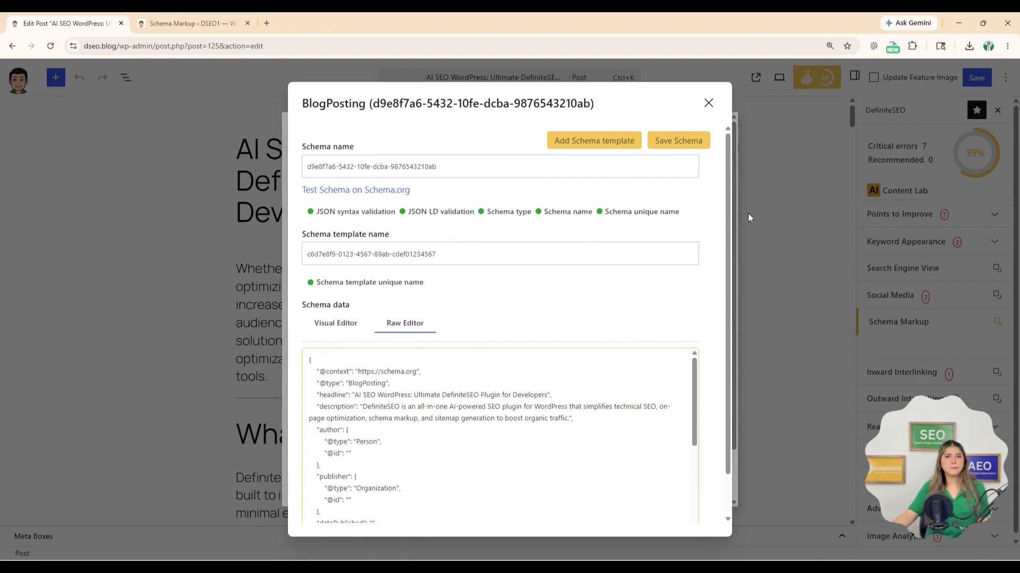
scroll(728, 317, "down", 1)
scroll(642, 383, "down", 5)
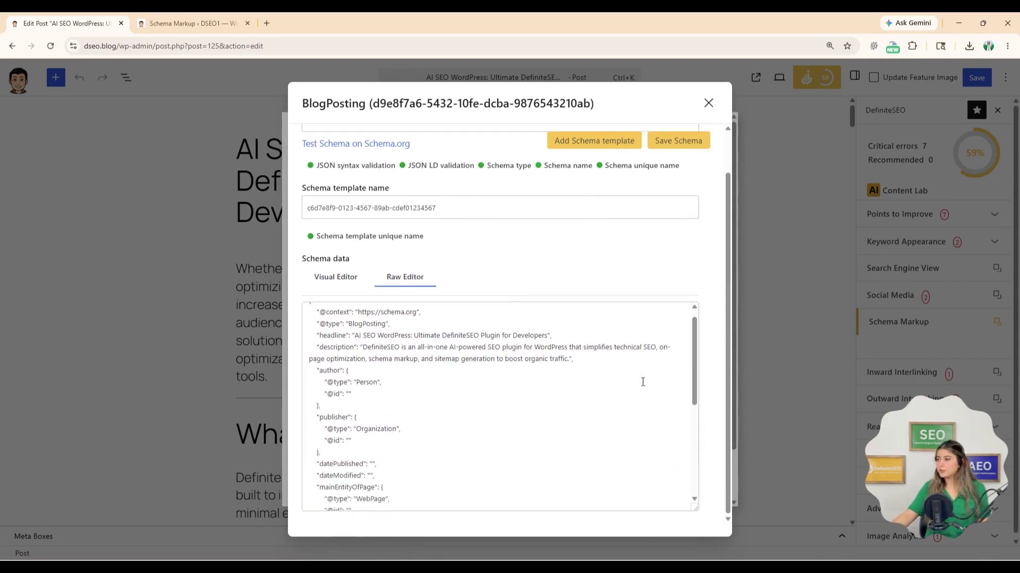
scroll(642, 381, "down", 1)
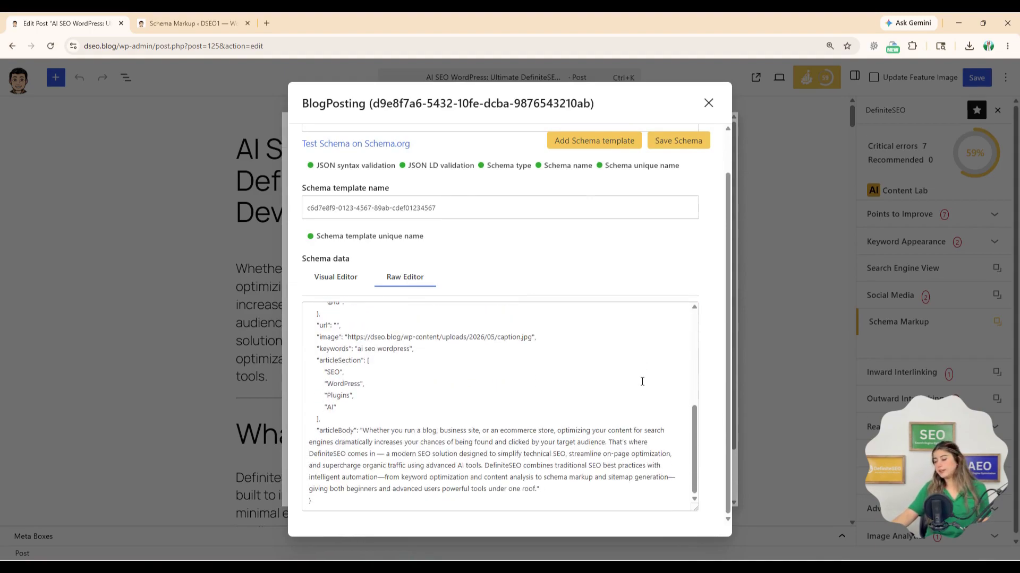
scroll(642, 379, "up", 10)
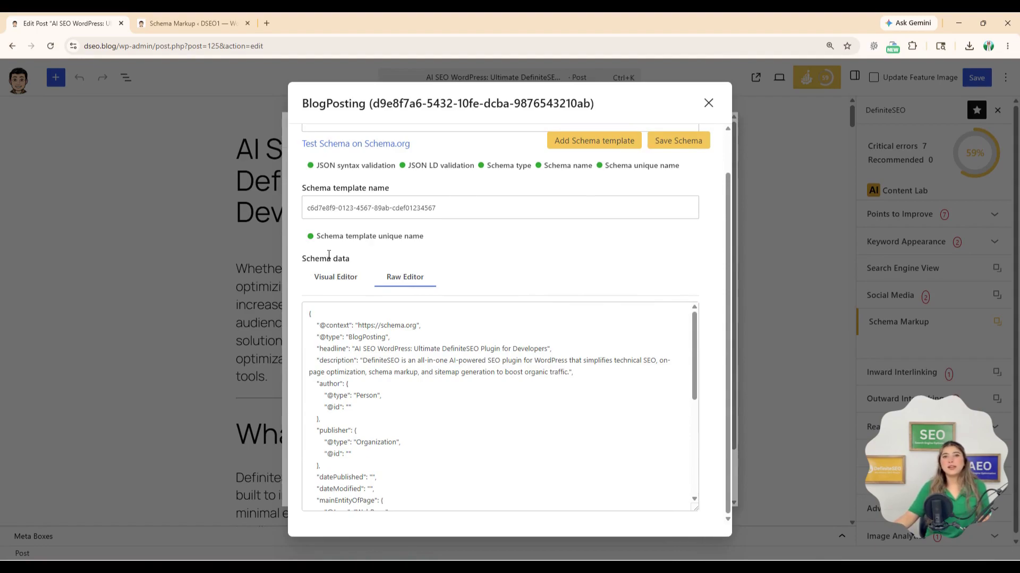
Test the BlogPosting schema on Schema.org and look over its code in the Schema Markup validator.
scroll(452, 245, "up", 1)
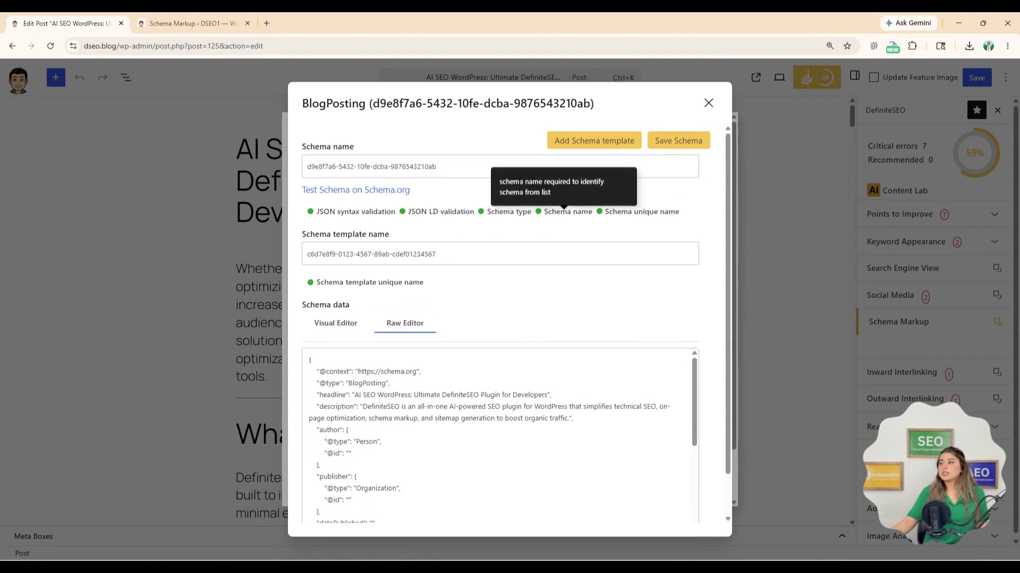
left_click(397, 194)
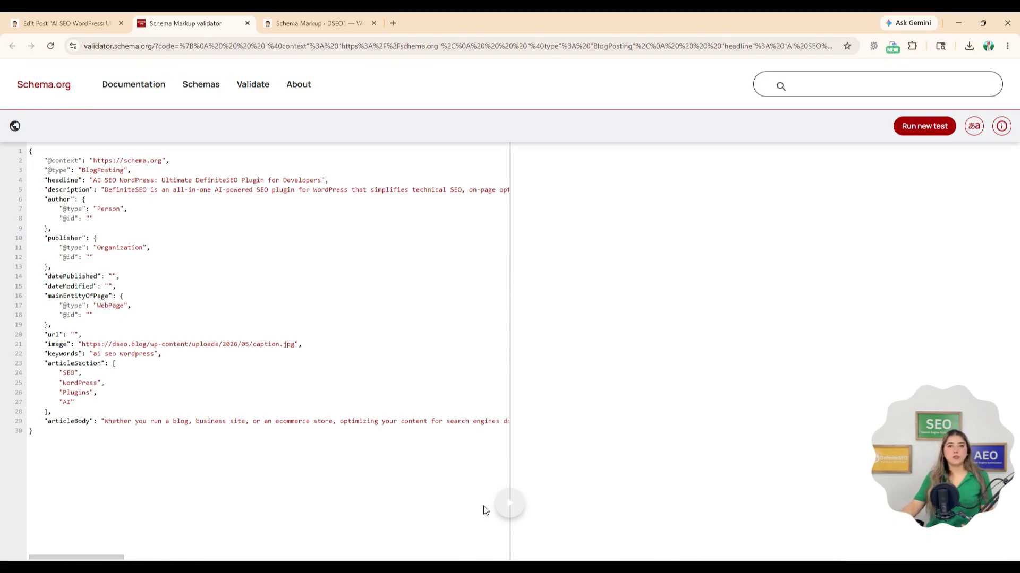
left_click_drag(445, 420, 62, 421)
left_click(253, 493)
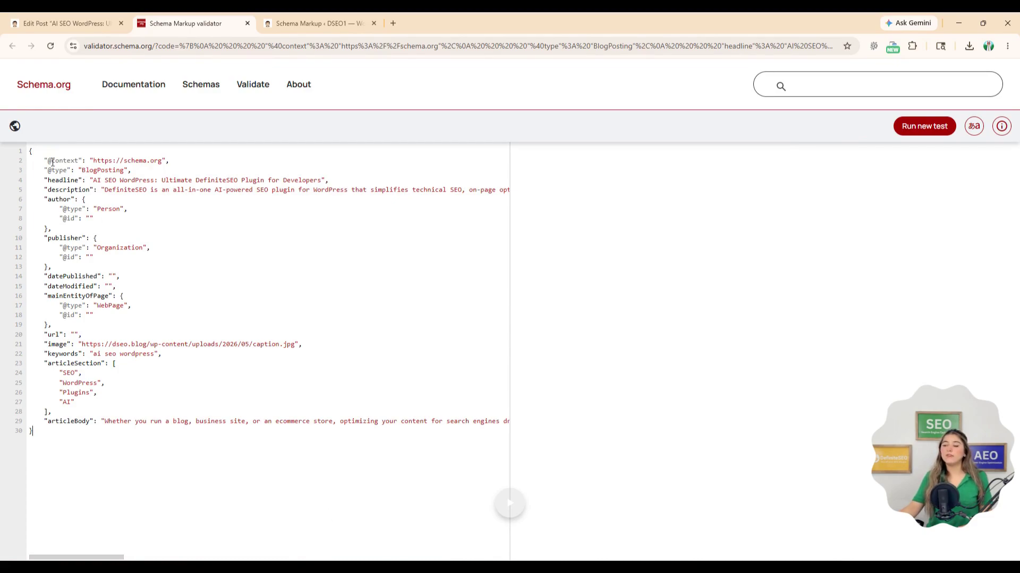
left_click_drag(42, 160, 352, 448)
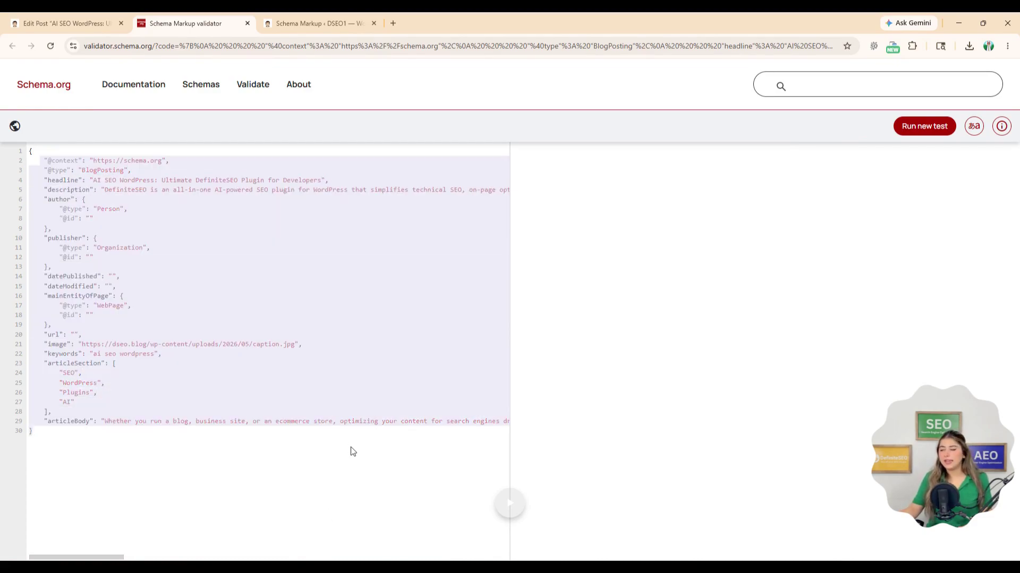
left_click(311, 465)
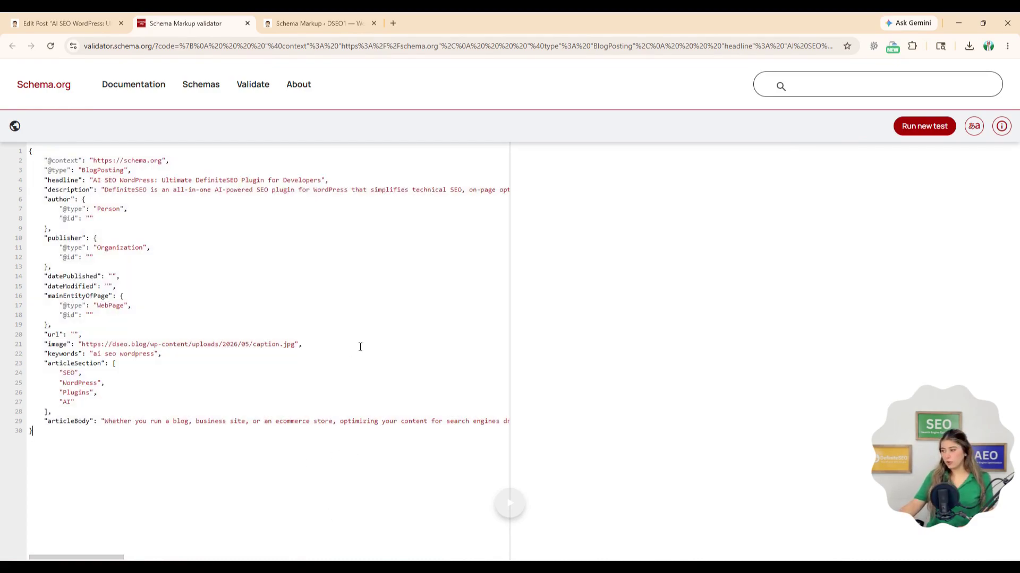
Run the BlogPosting schema validation and check the errors, warnings and detected properties in the results.
left_click(509, 504)
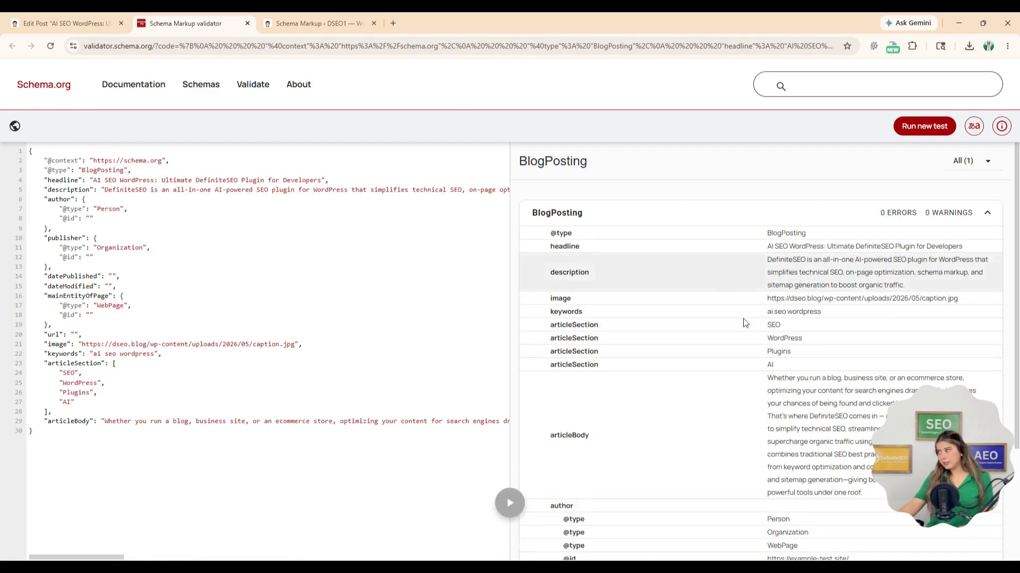
left_click_drag(975, 212, 876, 217)
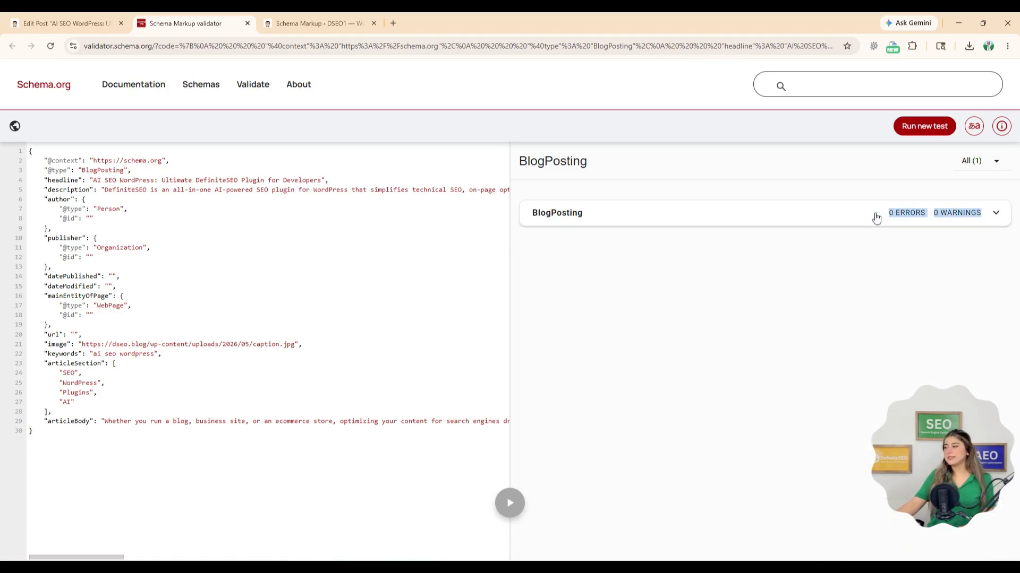
left_click(996, 213)
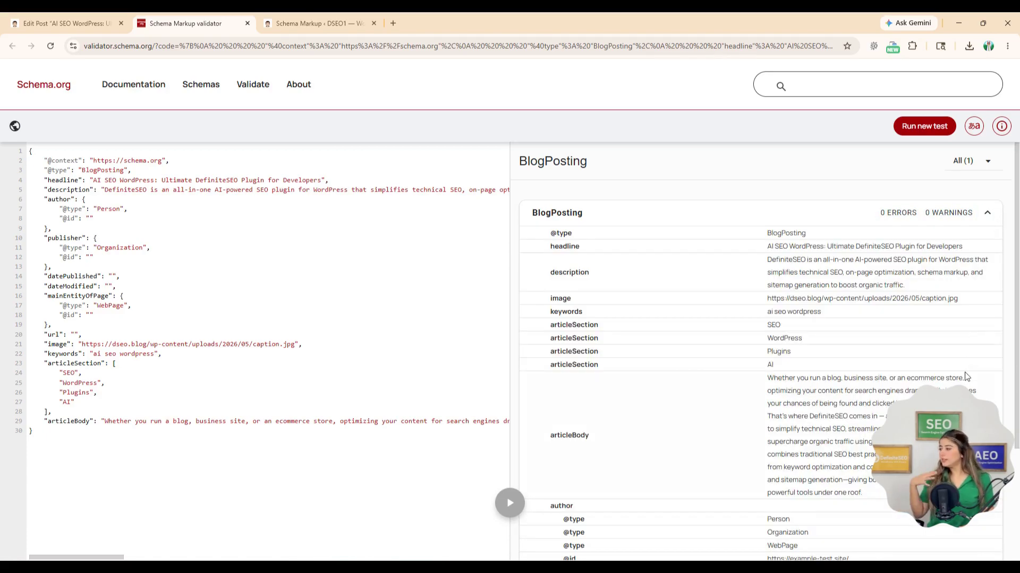
scroll(966, 377, "down", 3)
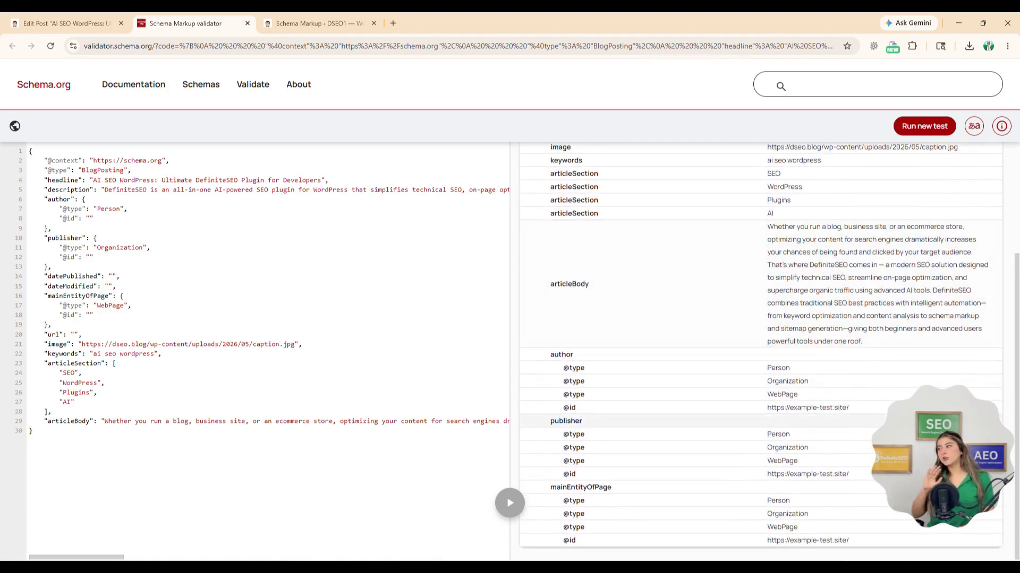
scroll(759, 350, "up", 3)
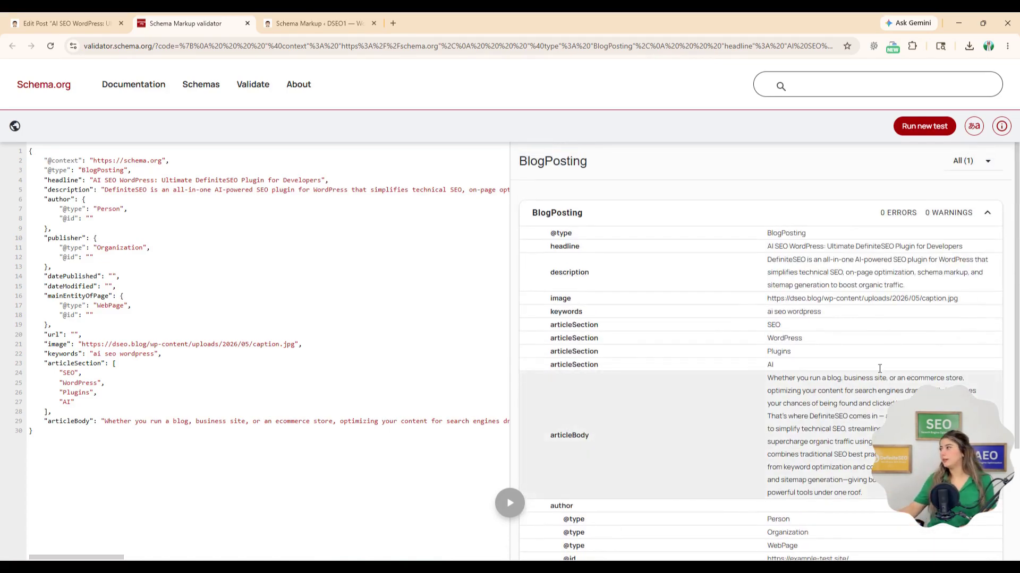
Return to the WordPress post editor, save the BlogPosting schema and open the FAQPage schema for editing.
left_click(74, 25)
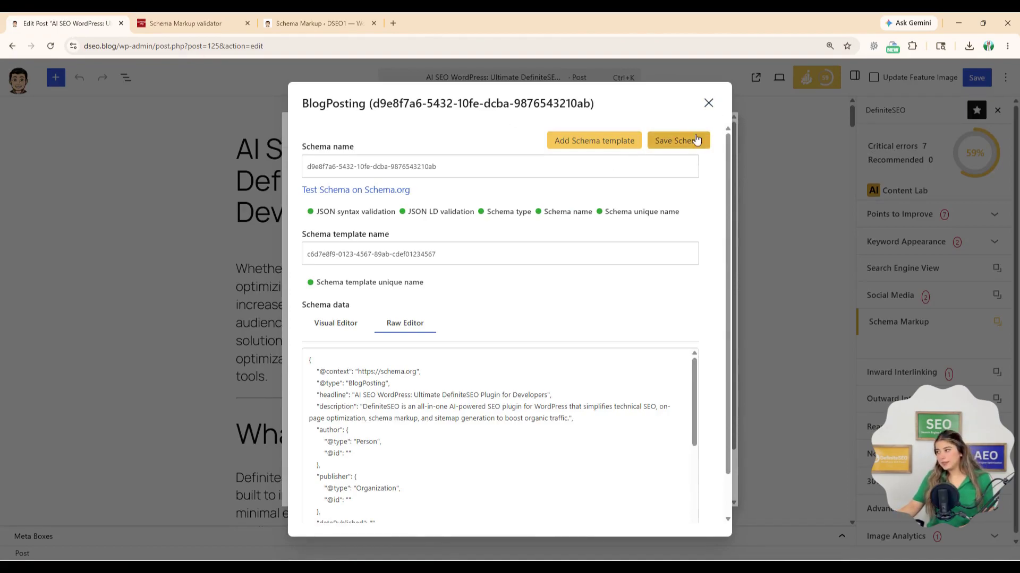
left_click(679, 141)
left_click(658, 232)
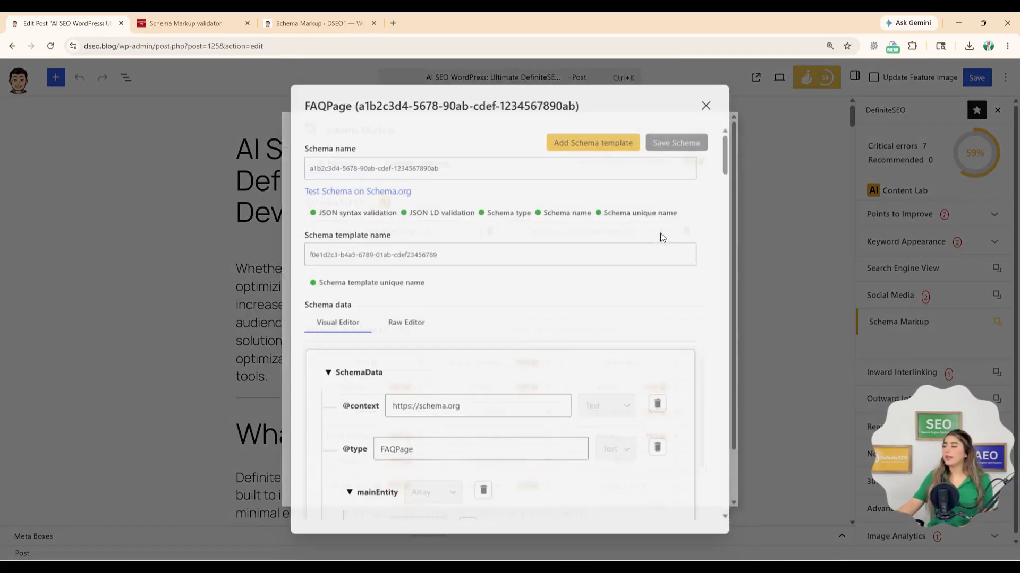
Examine the FAQPage schema's mainEntity questions and their acceptedAnswer texts in the Visual Editor.
scroll(557, 403, "down", 1)
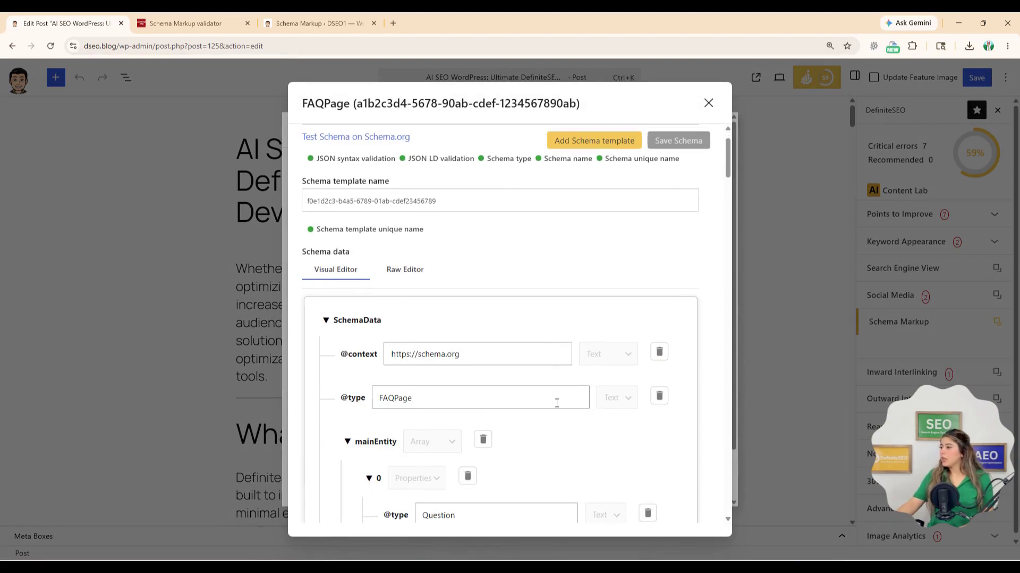
scroll(557, 403, "down", 4)
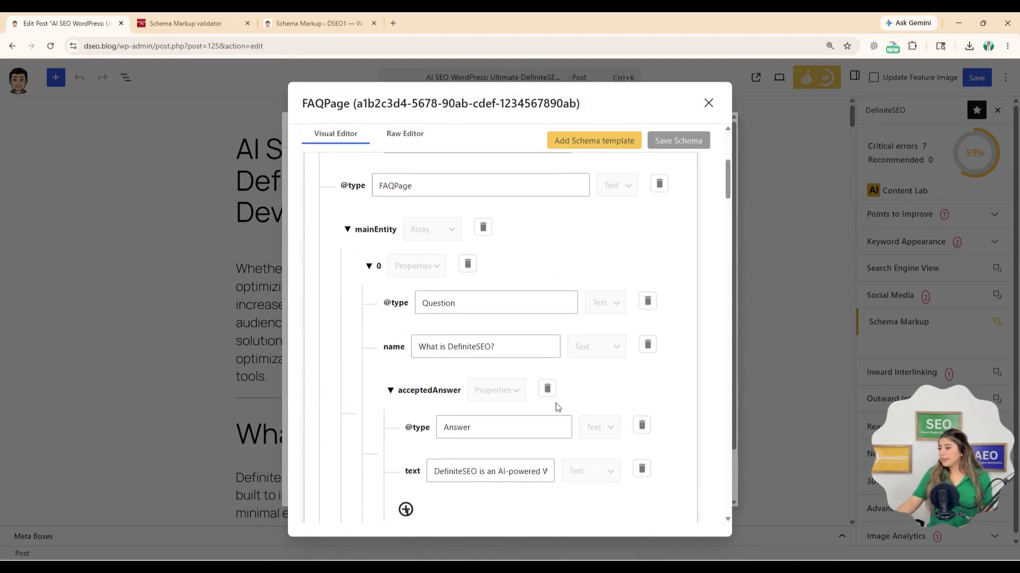
scroll(556, 407, "up", 1)
scroll(556, 407, "down", 3)
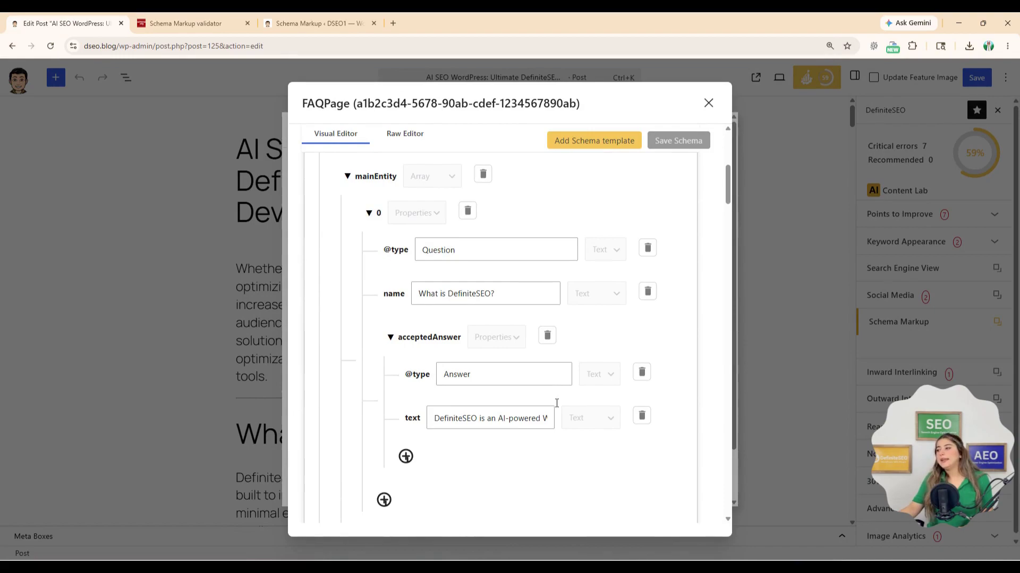
scroll(556, 408, "down", 5)
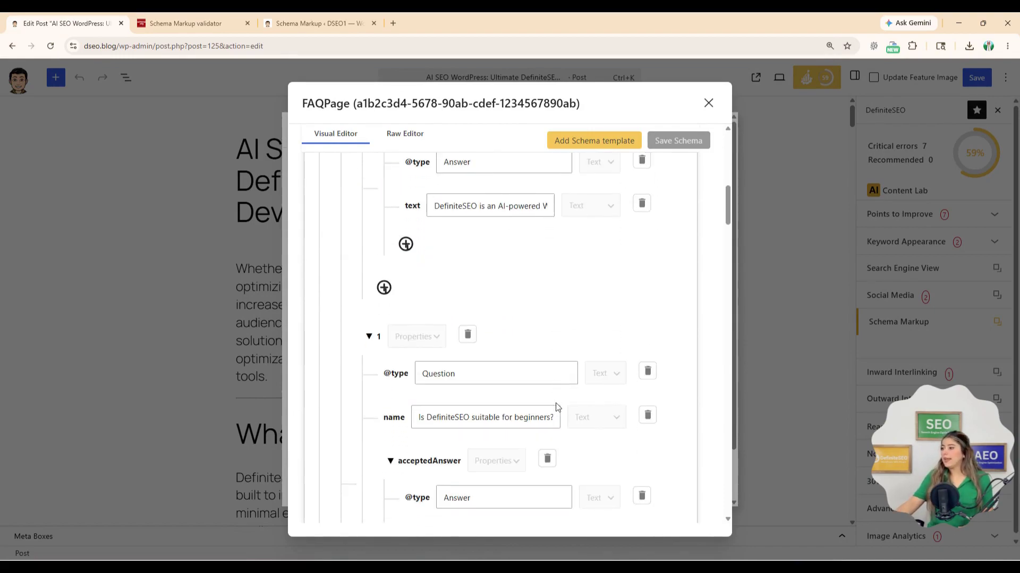
scroll(557, 407, "up", 8)
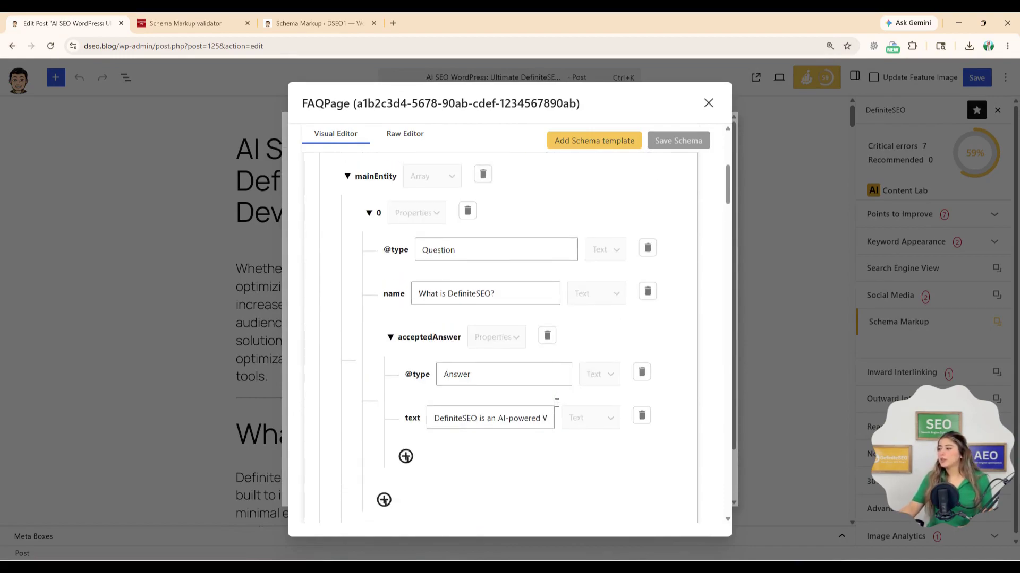
scroll(556, 403, "down", 4)
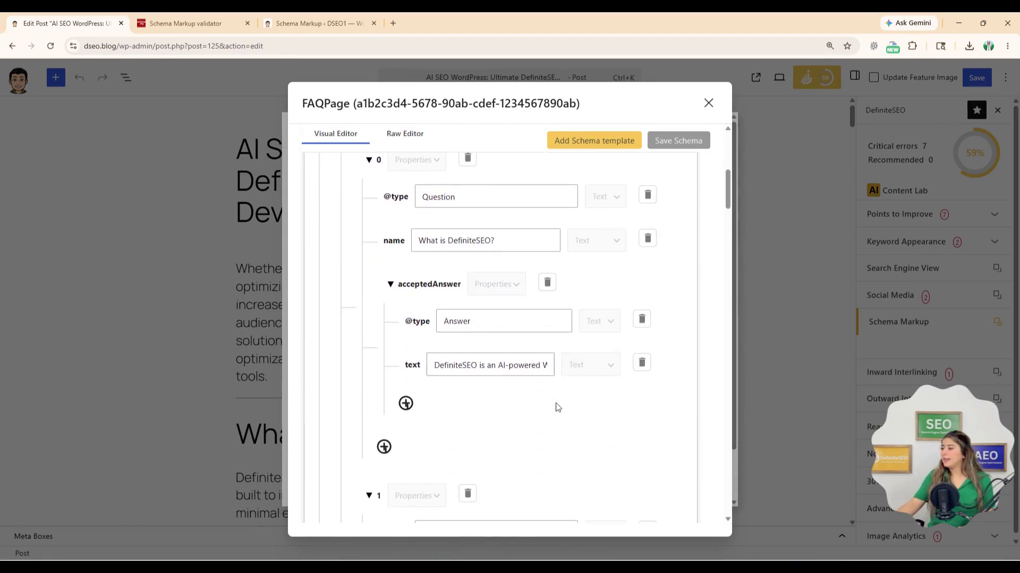
scroll(557, 407, "down", 1)
scroll(556, 407, "down", 4)
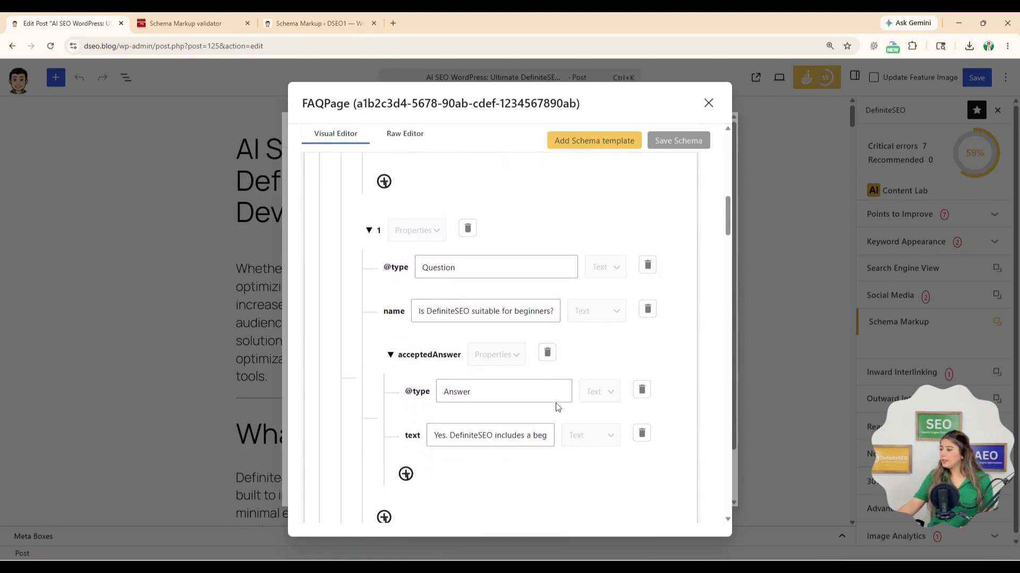
scroll(556, 407, "down", 7)
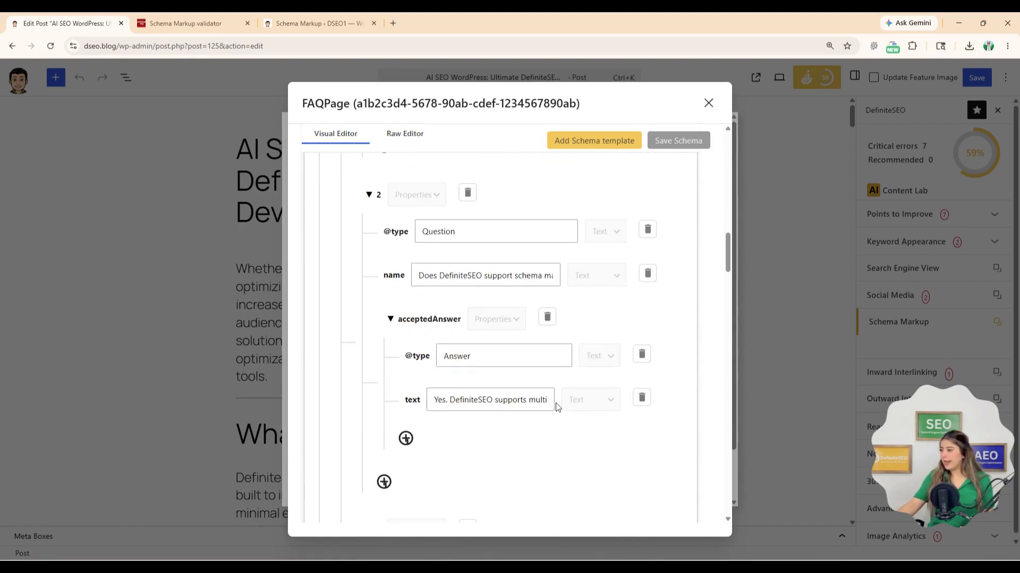
scroll(556, 407, "down", 6)
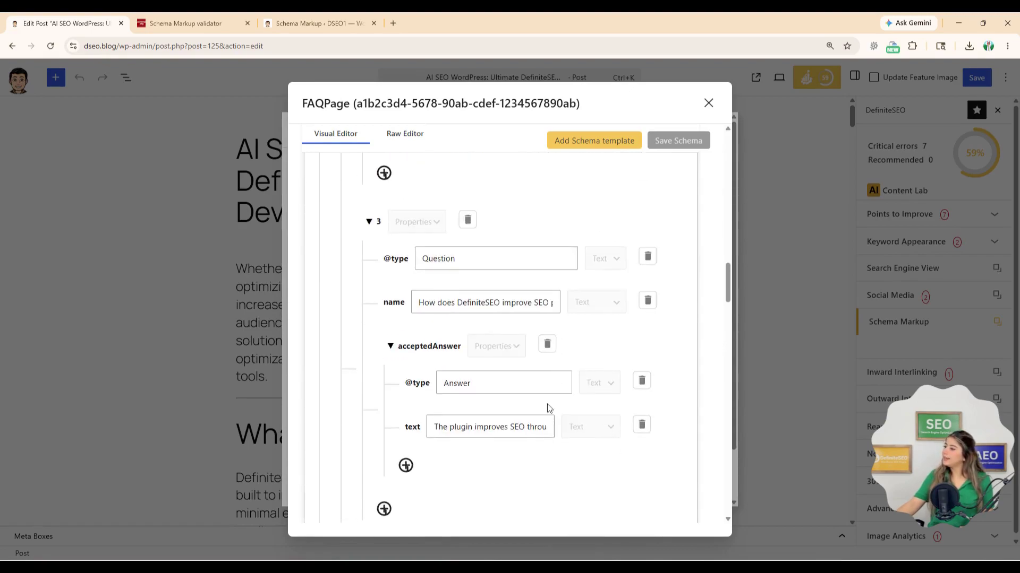
scroll(549, 408, "up", 5)
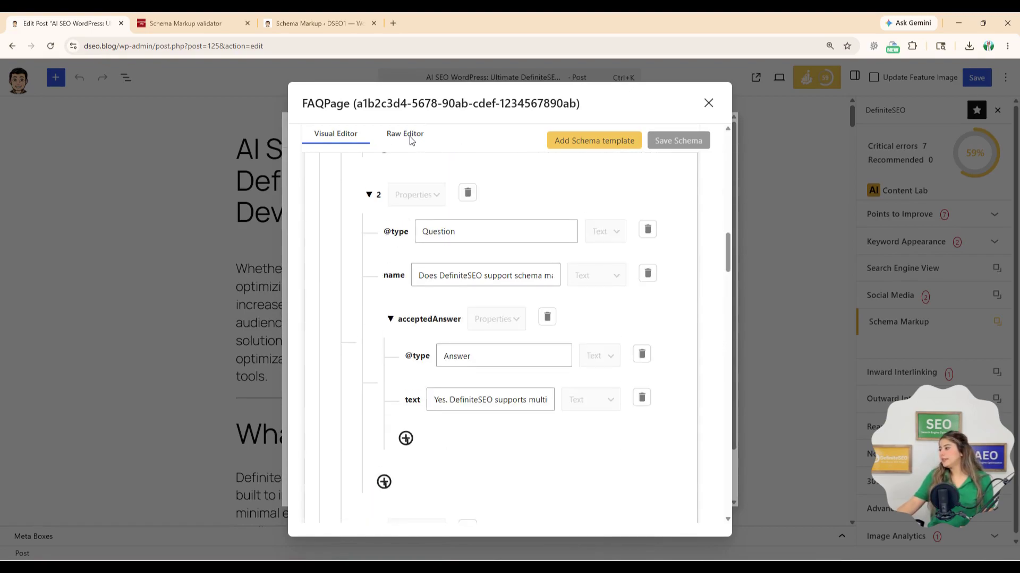
Examine the FAQPage schema's JSON code in the Raw Editor.
left_click_drag(730, 264, 737, 121)
left_click(410, 329)
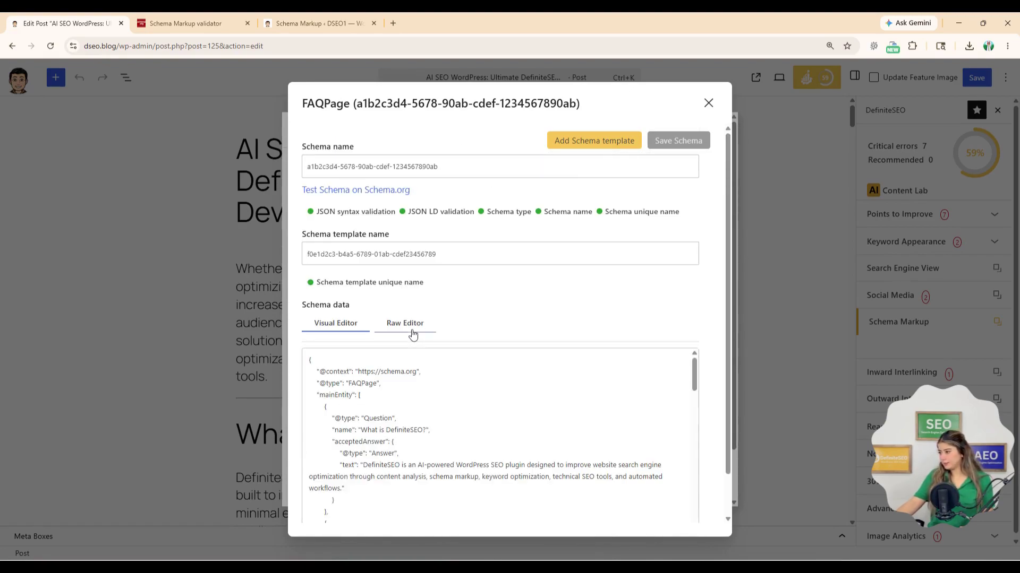
scroll(587, 392, "down", 10)
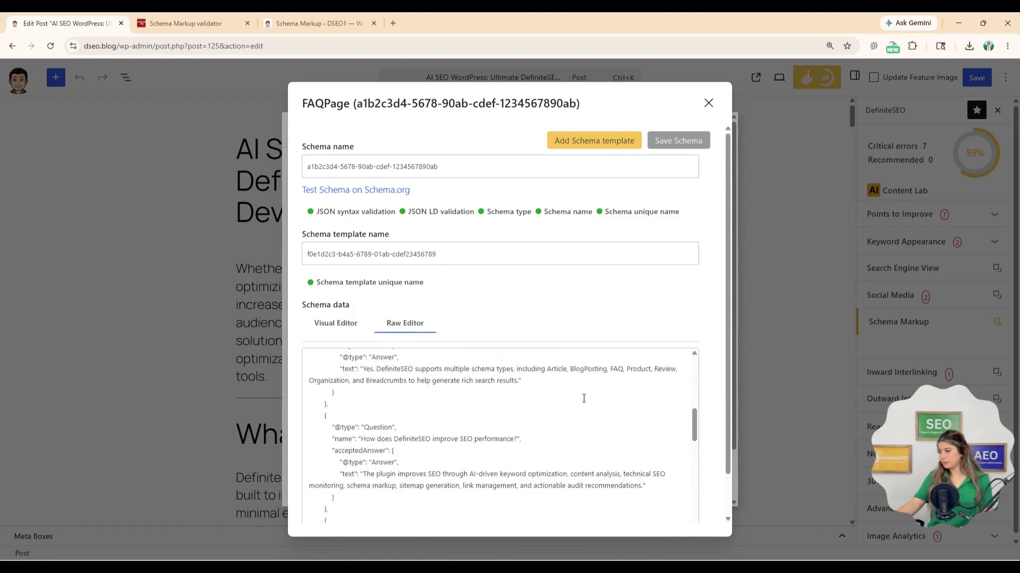
scroll(715, 412, "down", 1)
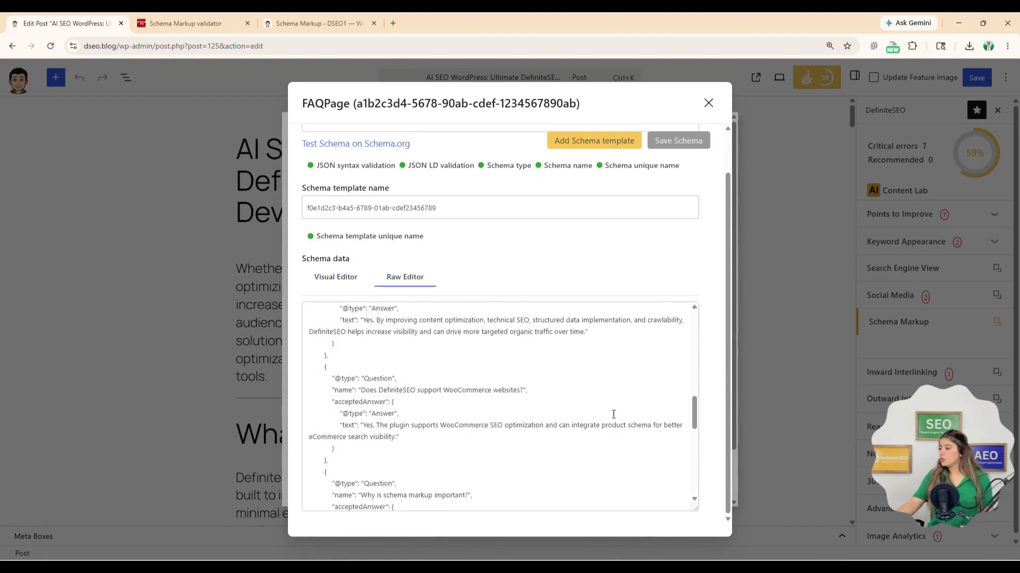
scroll(613, 415, "up", 10)
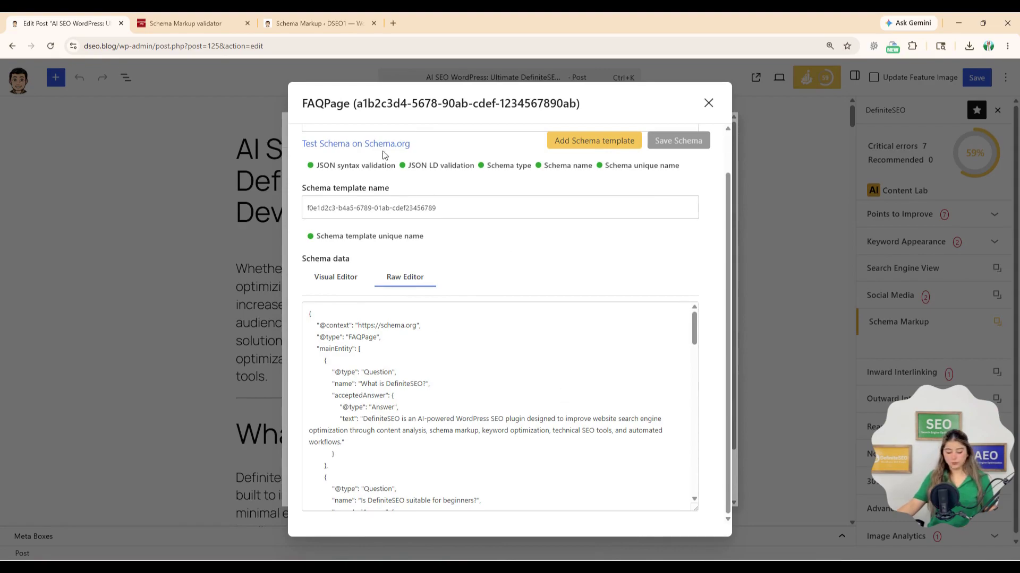
scroll(525, 285, "up", 1)
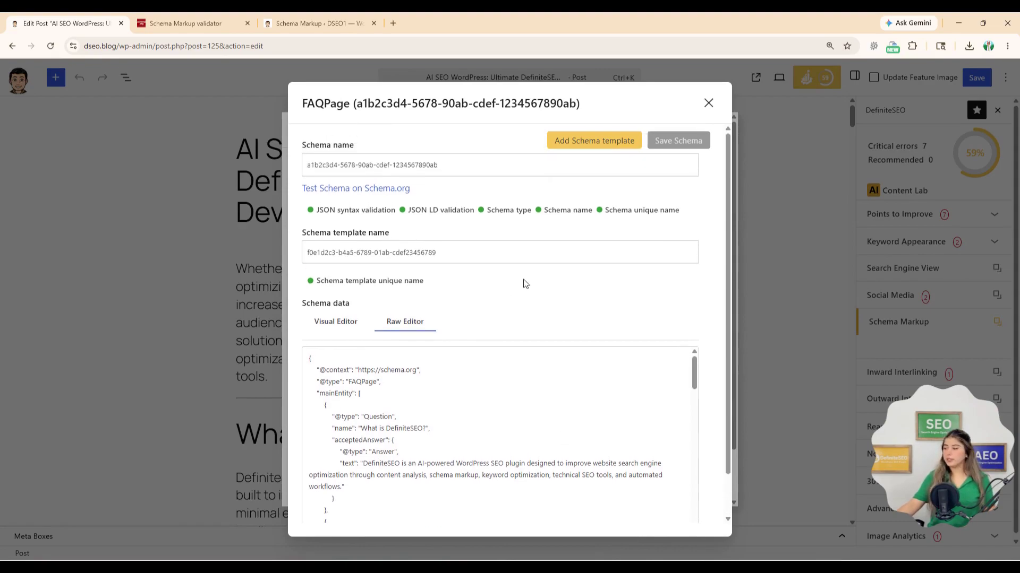
Test the FAQPage schema on Schema.org, run the validation and check its errors, warnings and listed questions and answers.
left_click(390, 194)
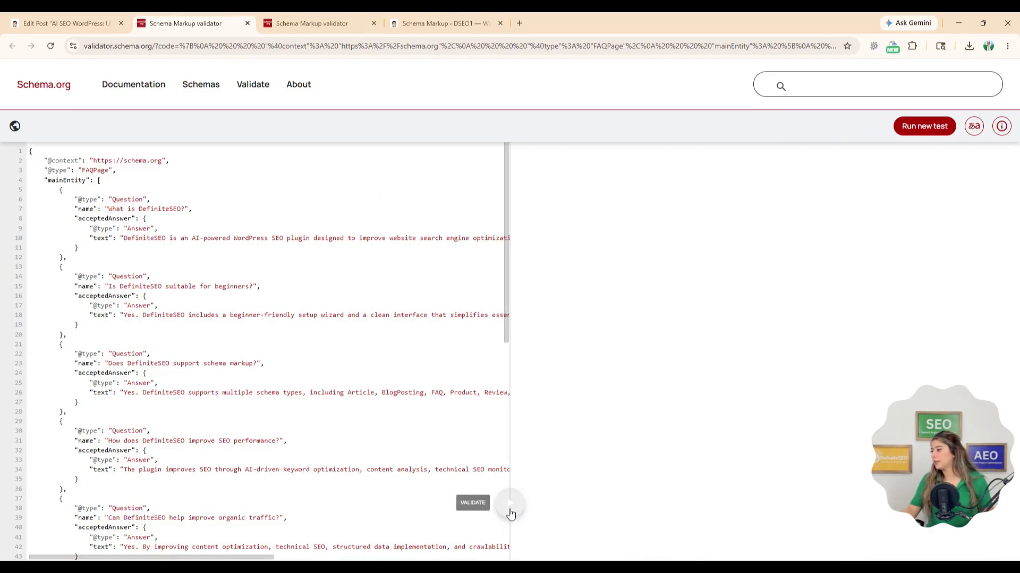
left_click(509, 512)
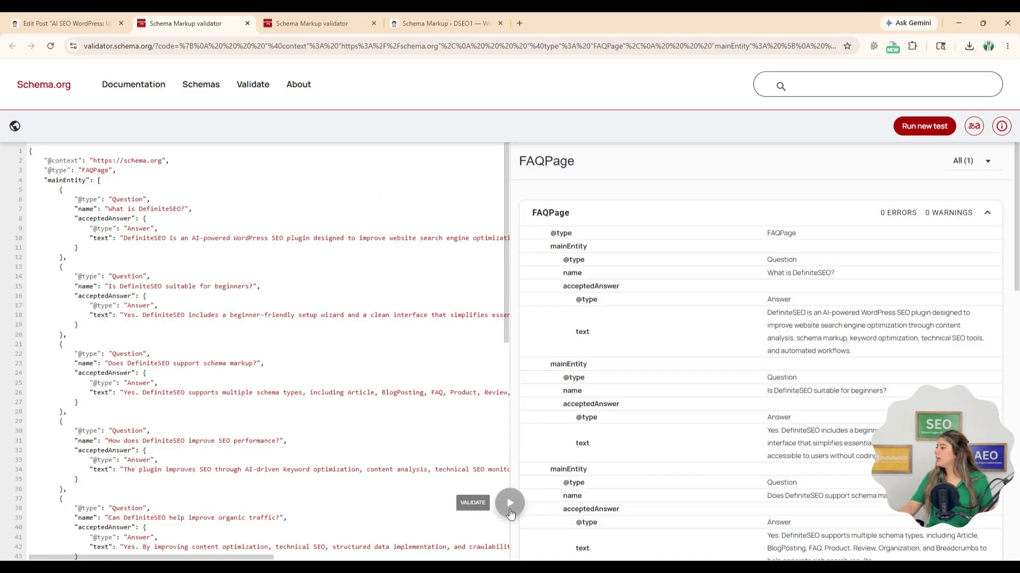
left_click_drag(881, 216, 981, 218)
left_click(995, 213)
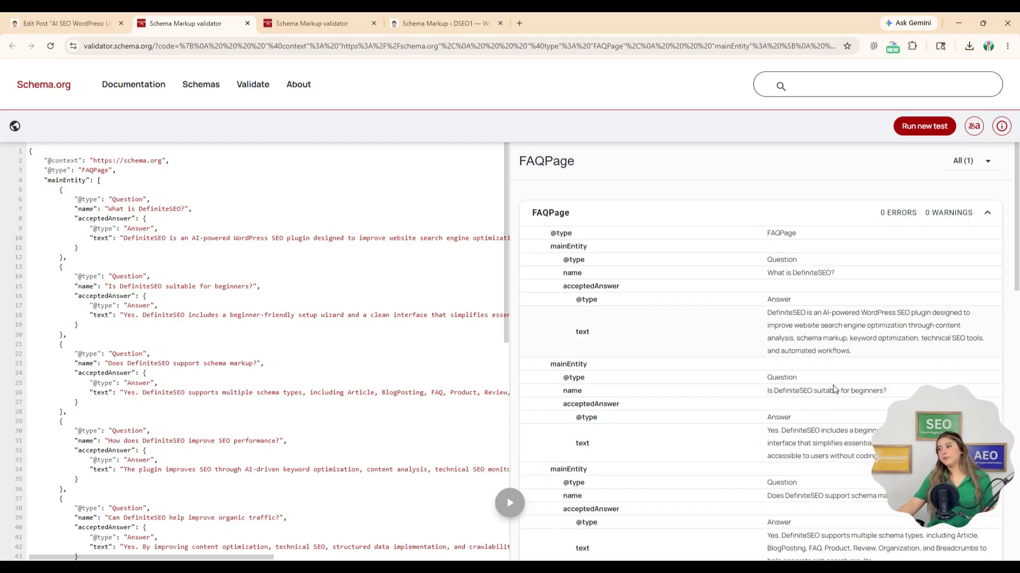
scroll(864, 474, "down", 6)
scroll(864, 474, "down", 8)
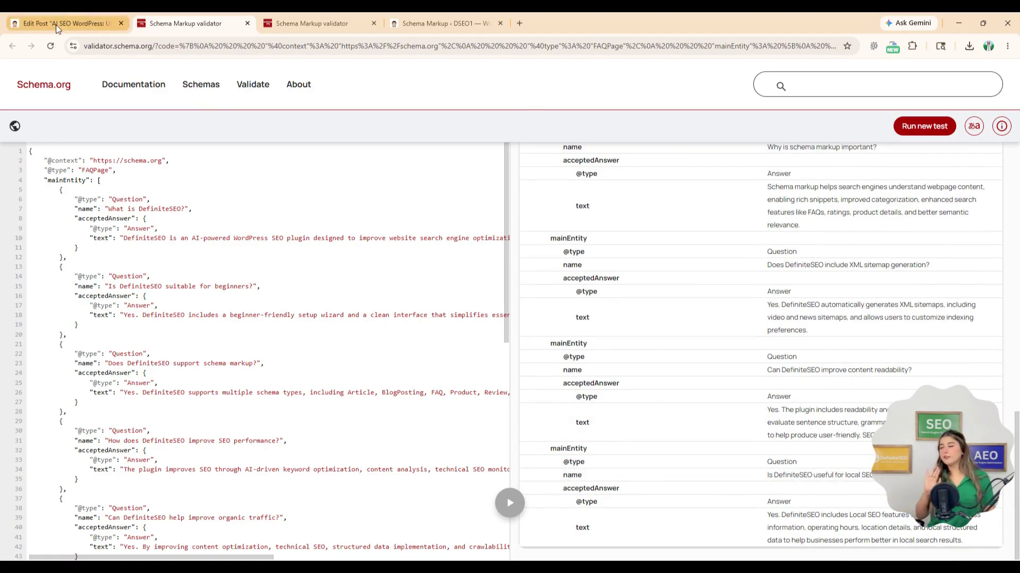
Return to the WordPress post editor, close the FAQPage schema and look through the available schema templates.
left_click(117, 11)
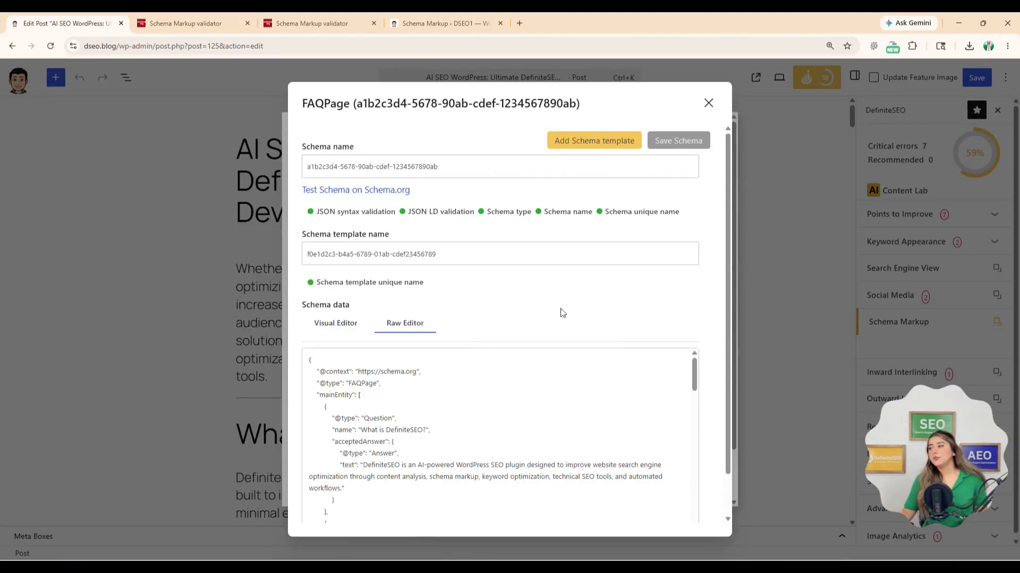
left_click(709, 103)
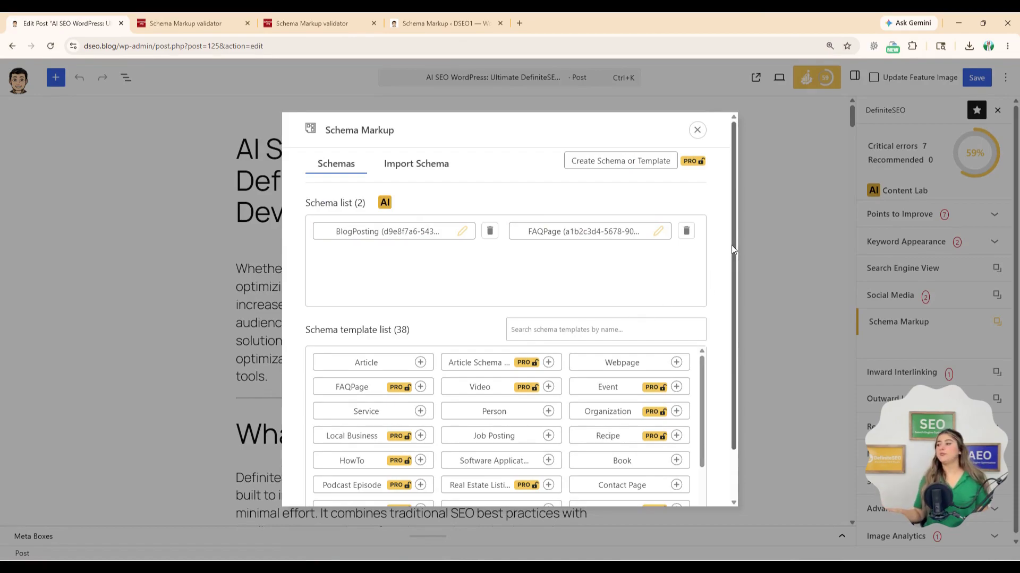
left_click_drag(734, 263, 736, 338)
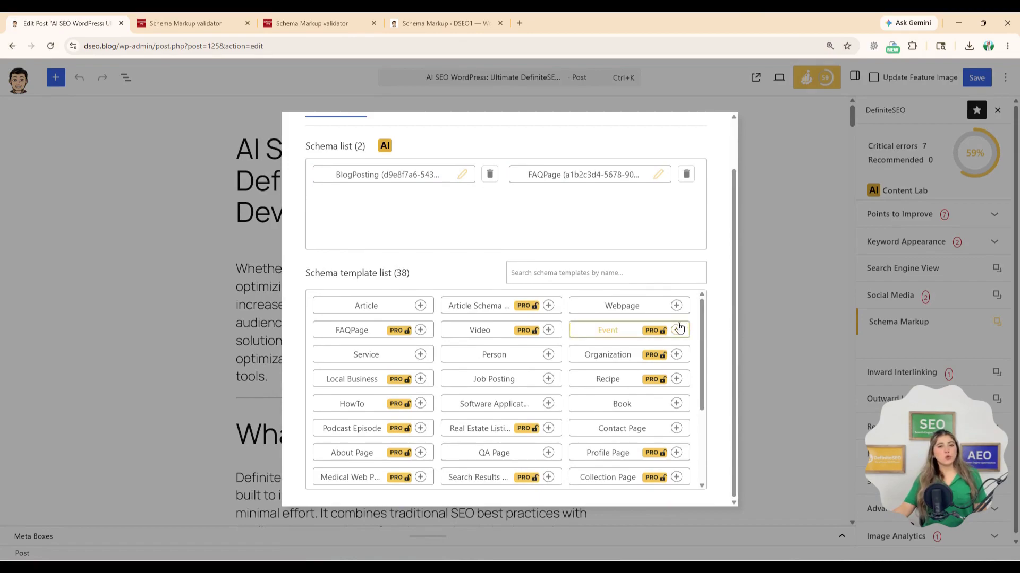
scroll(615, 399, "down", 2)
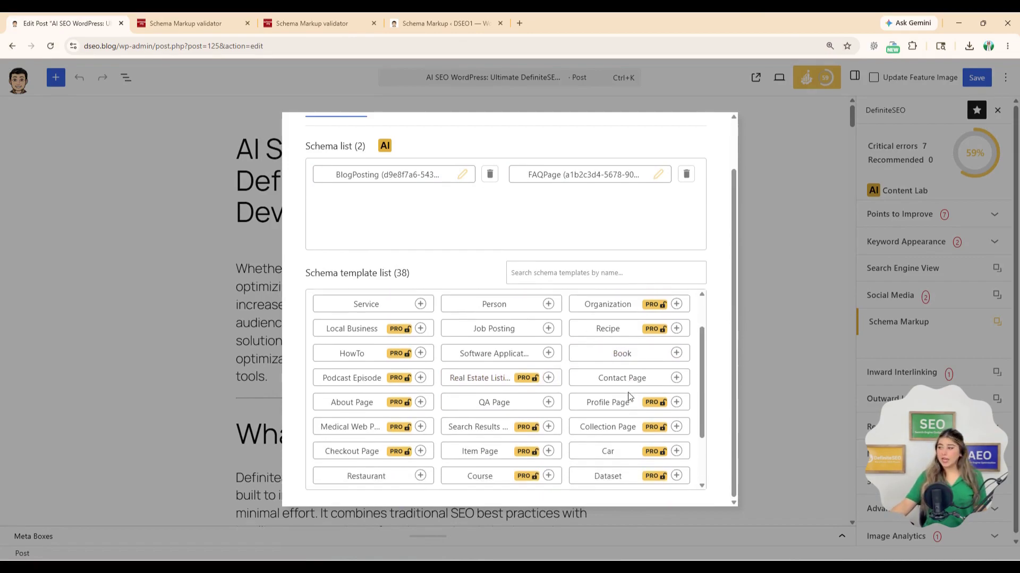
scroll(629, 397, "down", 3)
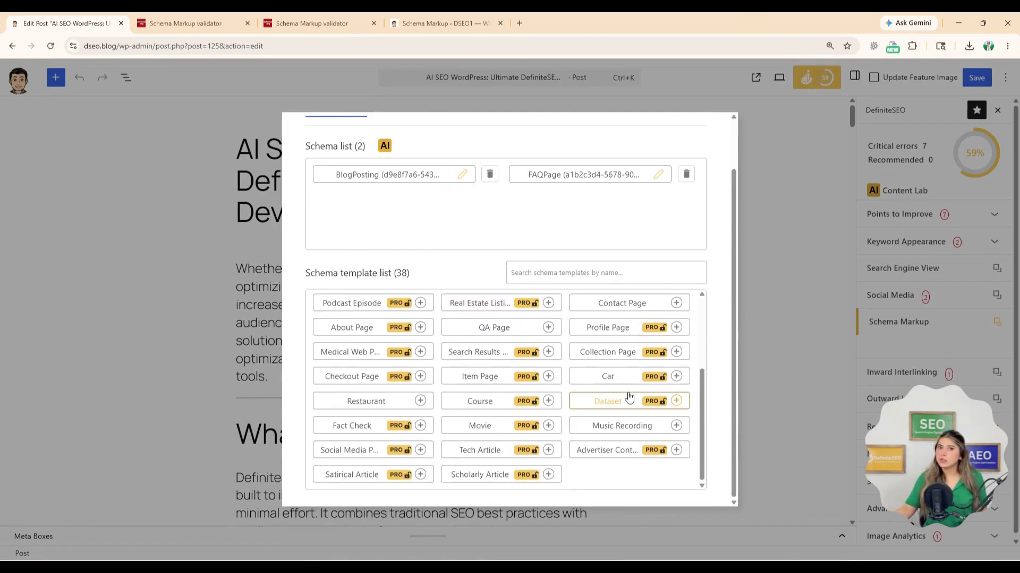
scroll(628, 397, "up", 5)
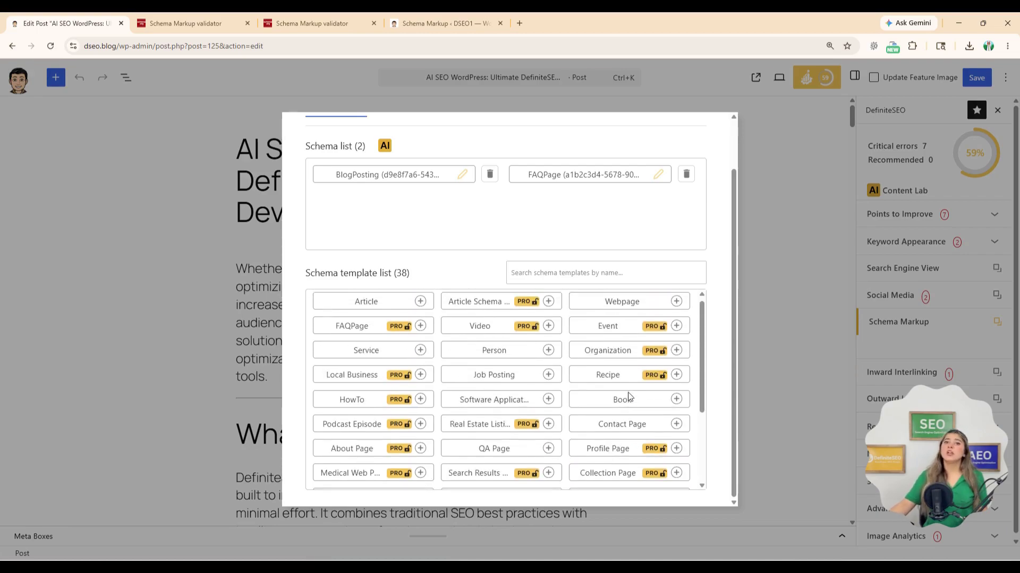
Close the Schema Markup window and save the post with its BlogPosting and FAQPage schemas.
scroll(629, 397, "up", 1)
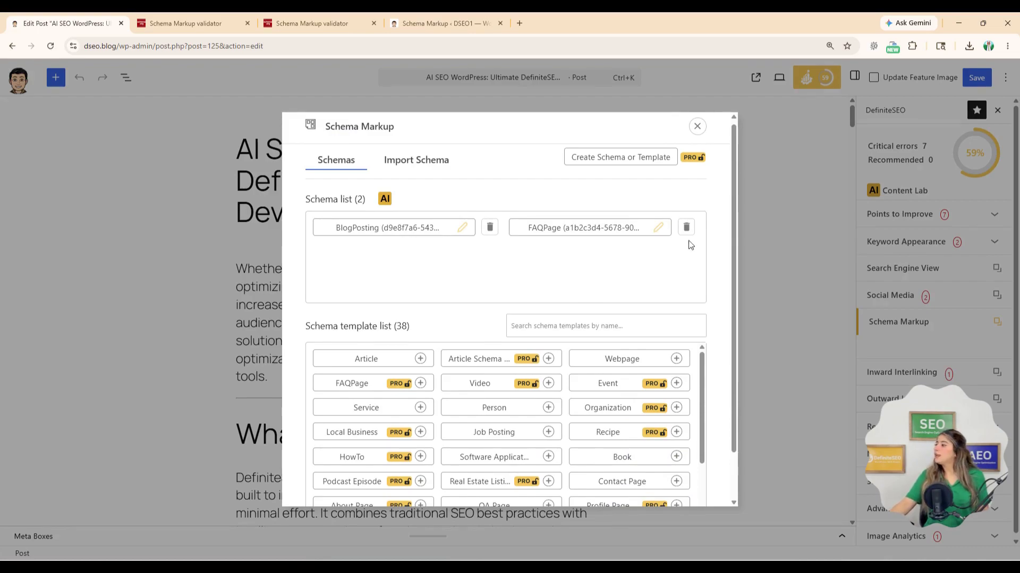
left_click(697, 128)
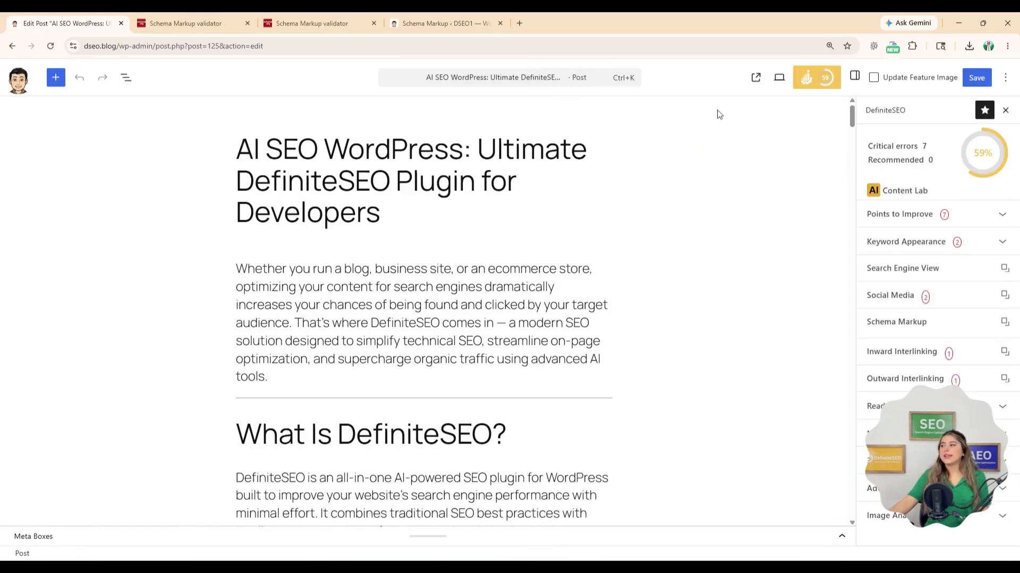
left_click(974, 79)
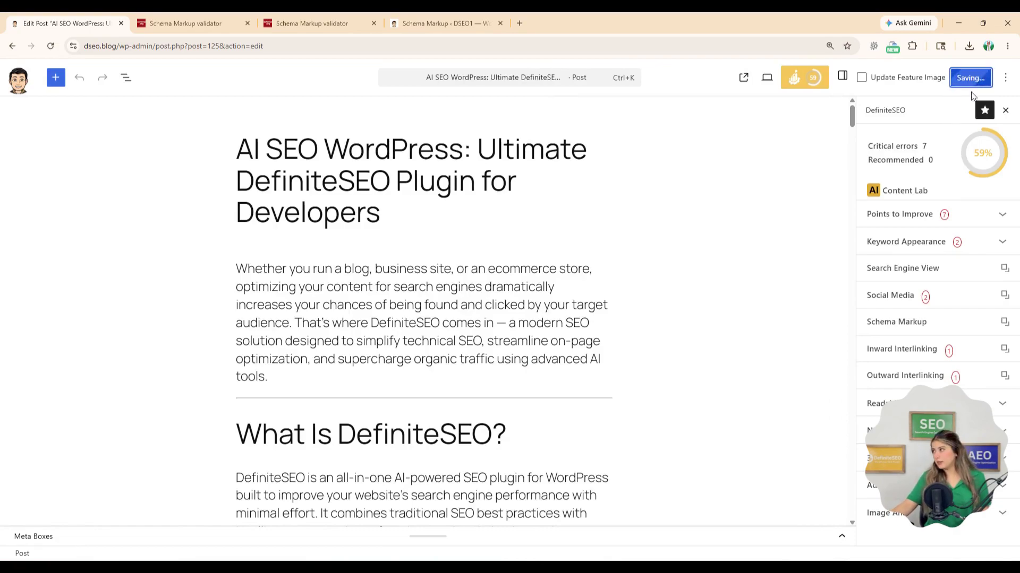
Reopen the post's Schema Markup window, go to Import Schema, review the input sources and choose From Url.
left_click(896, 324)
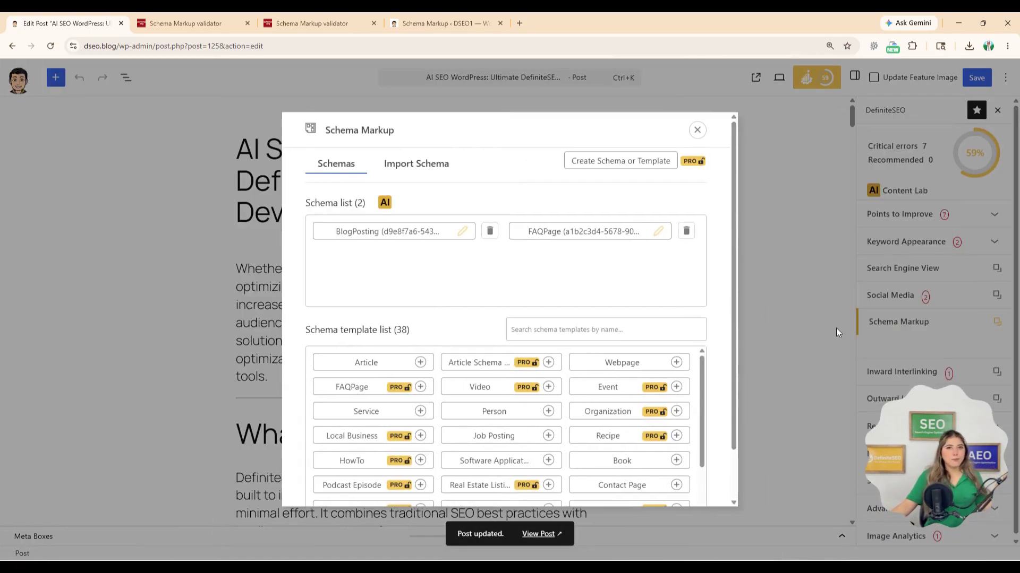
left_click(433, 165)
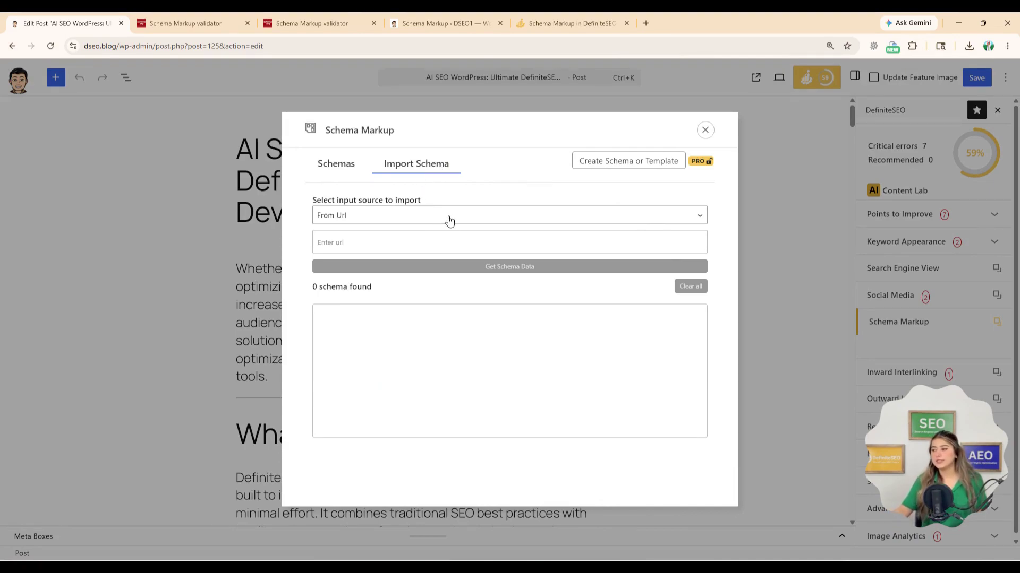
left_click(602, 222)
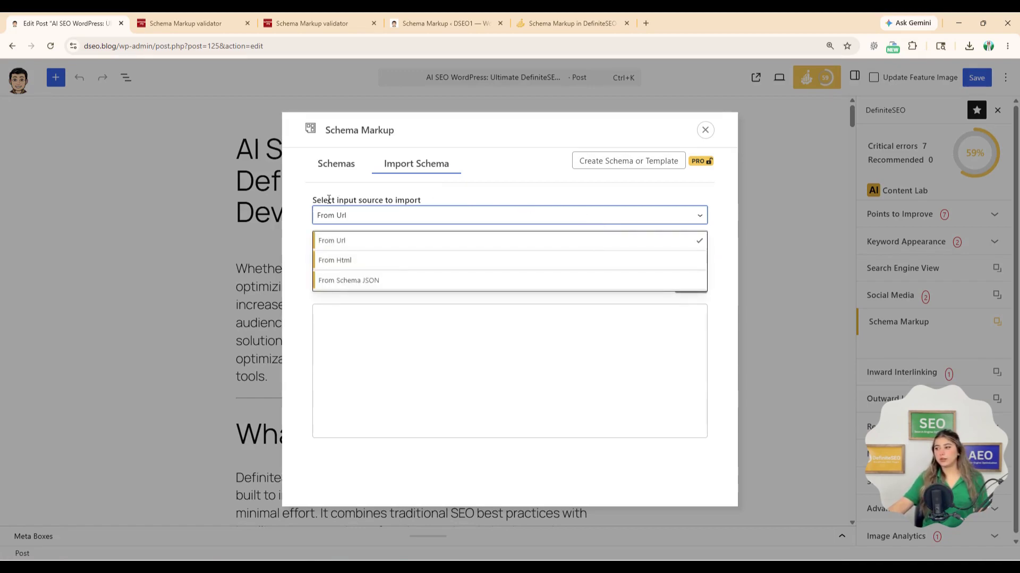
left_click_drag(316, 200, 439, 205)
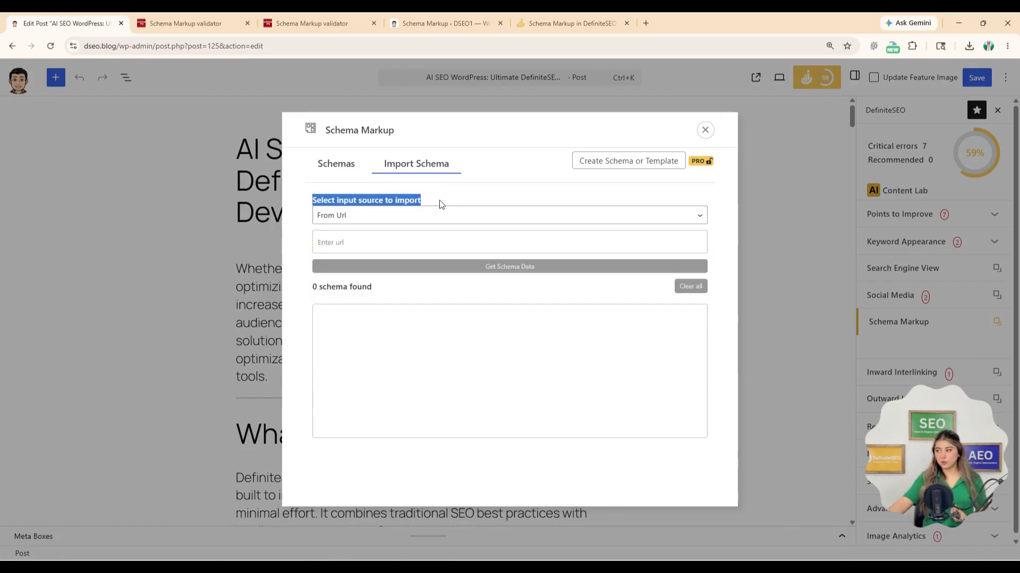
left_click(587, 228)
left_click(599, 218)
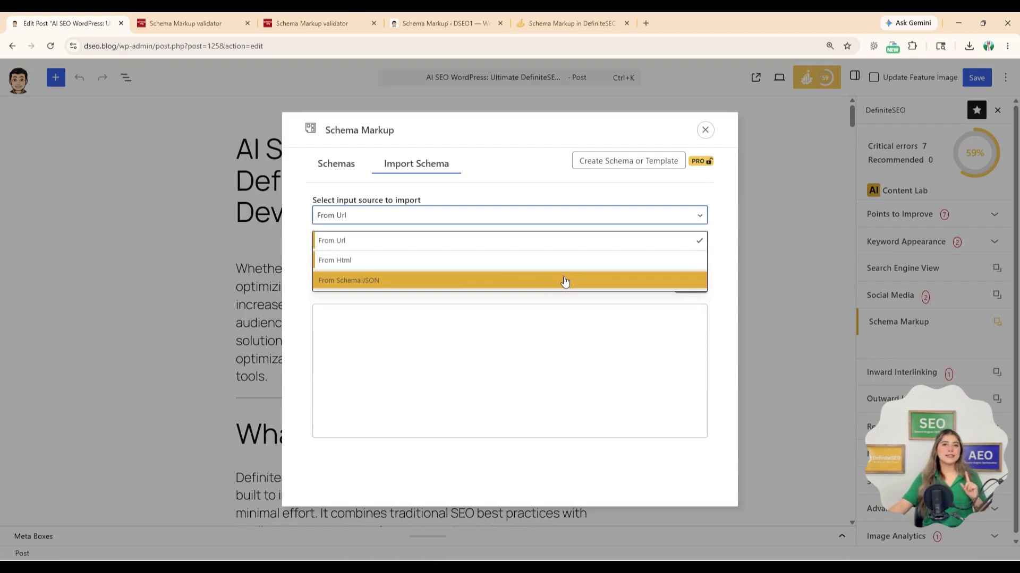
left_click(543, 248)
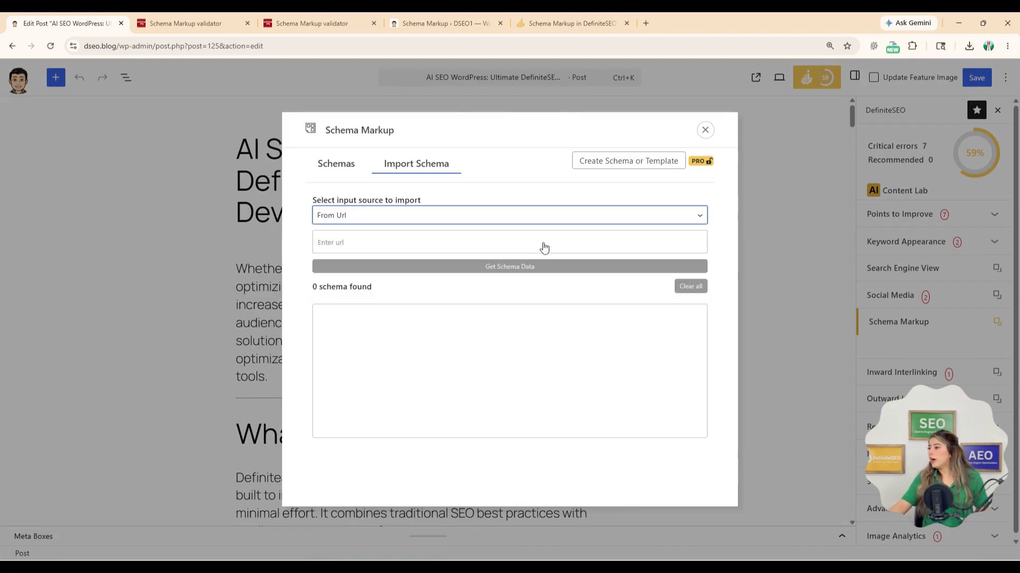
left_click(446, 242)
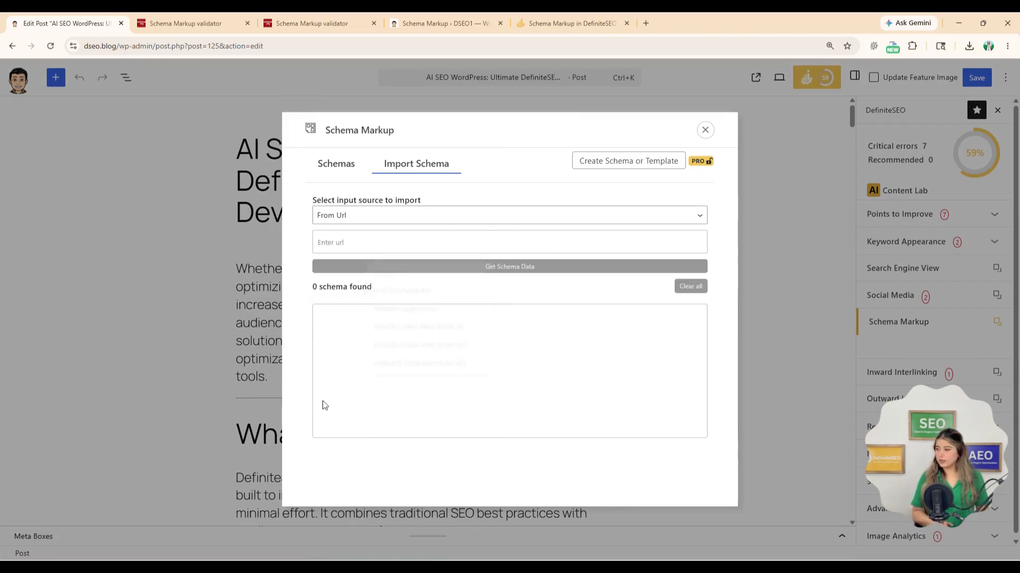
left_click(554, 25)
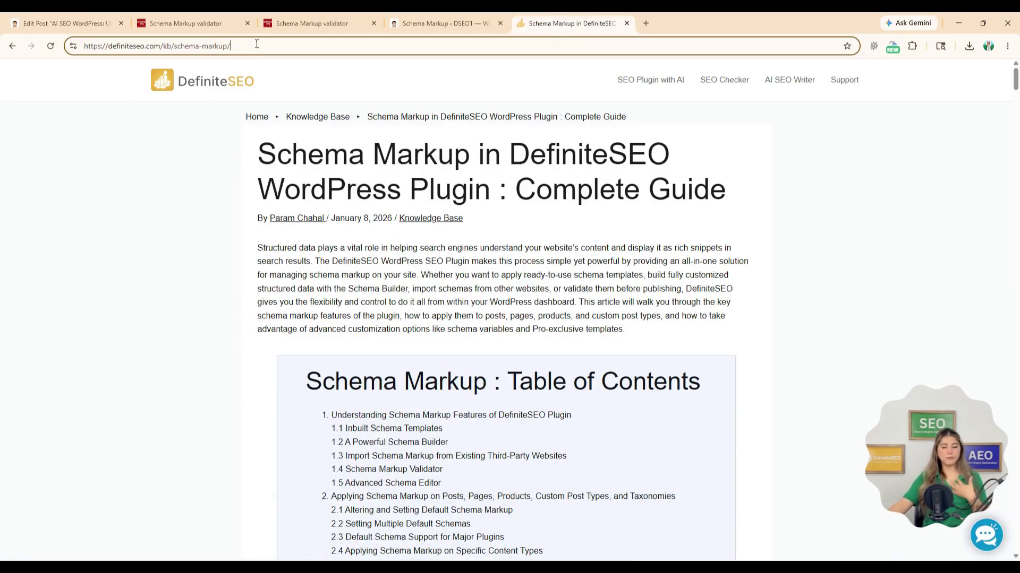
left_click(436, 22)
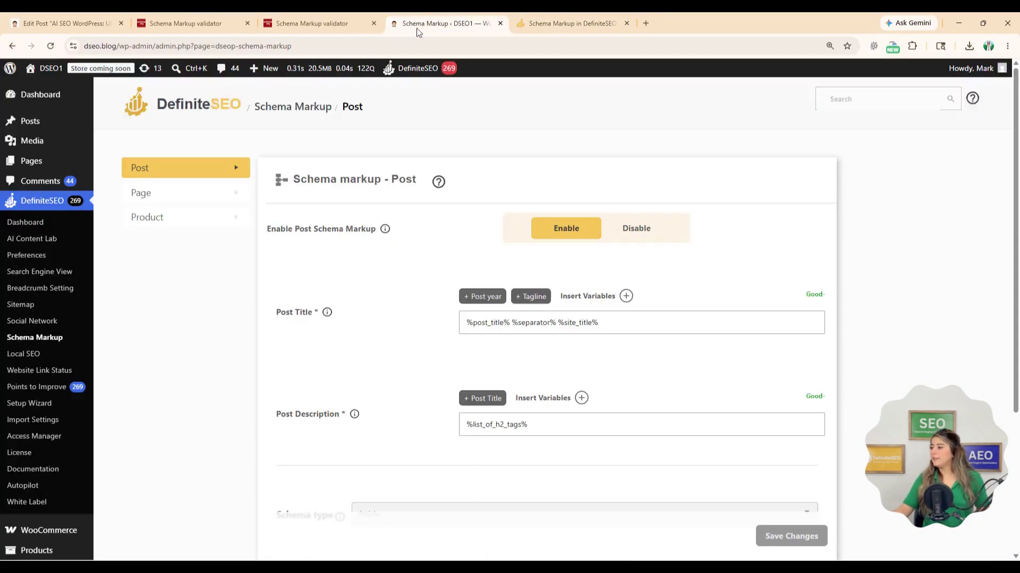
left_click(58, 27)
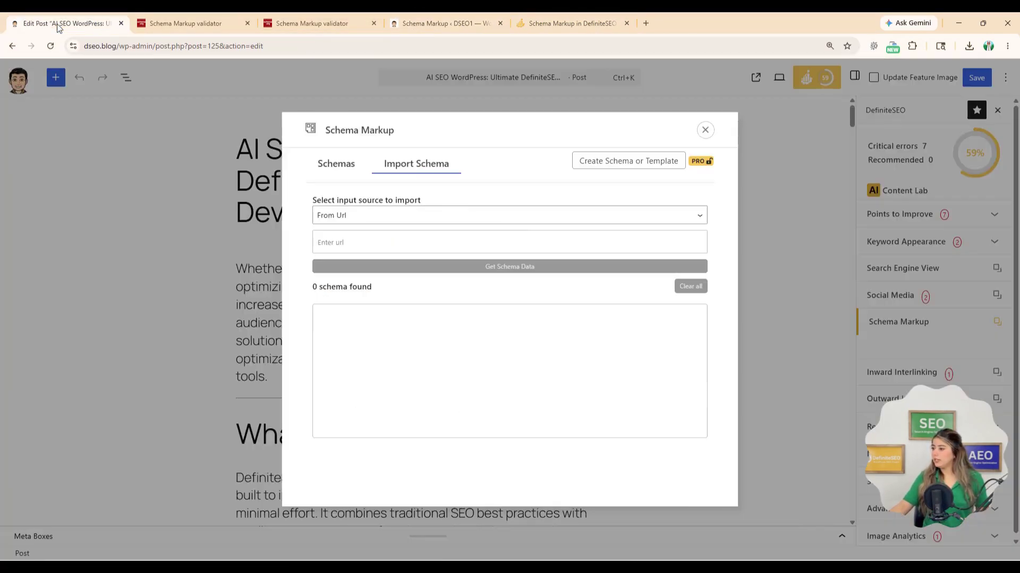
left_click(383, 242)
type("https://definiteseo.com/kb/schema-markup/")
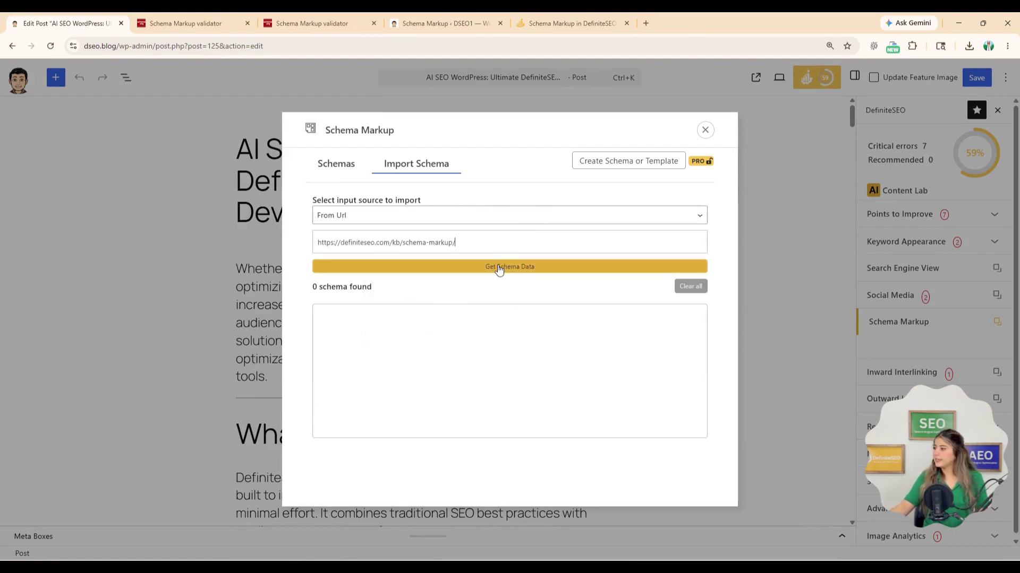
left_click(498, 268)
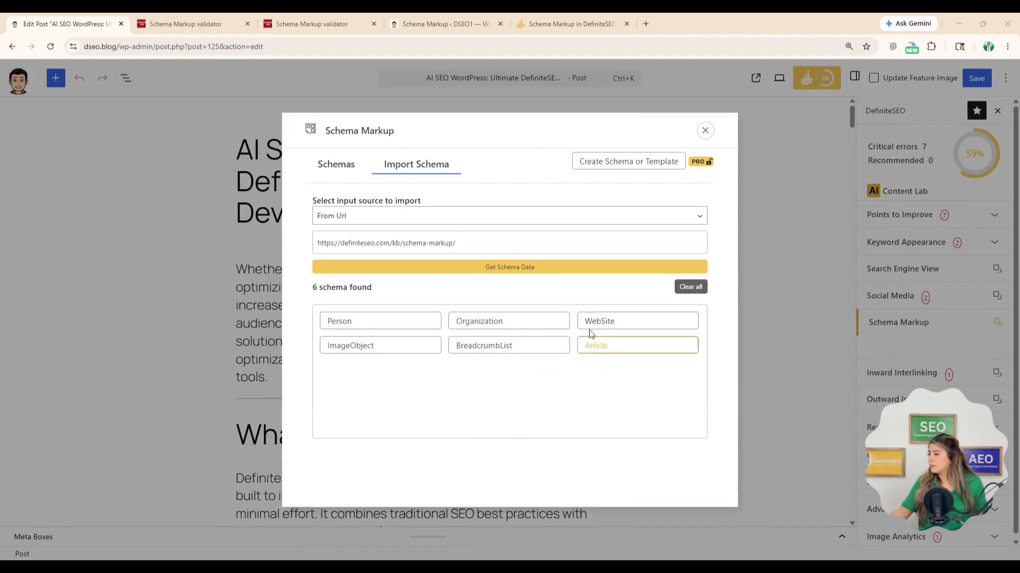
Open the fetched WebSite schema, examine its fields in the Visual Editor and close it without adding it.
left_click(622, 325)
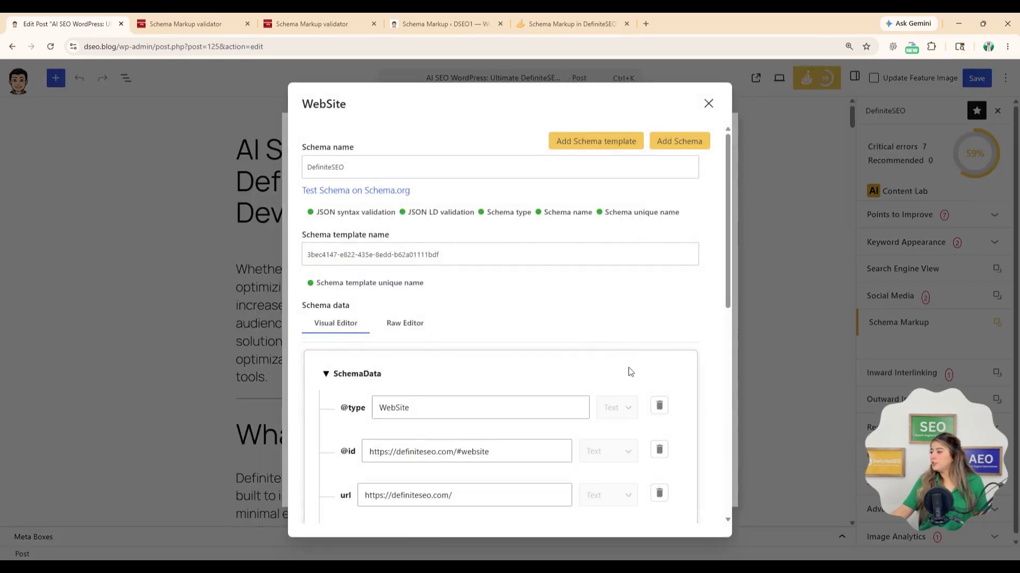
scroll(628, 398, "down", 6)
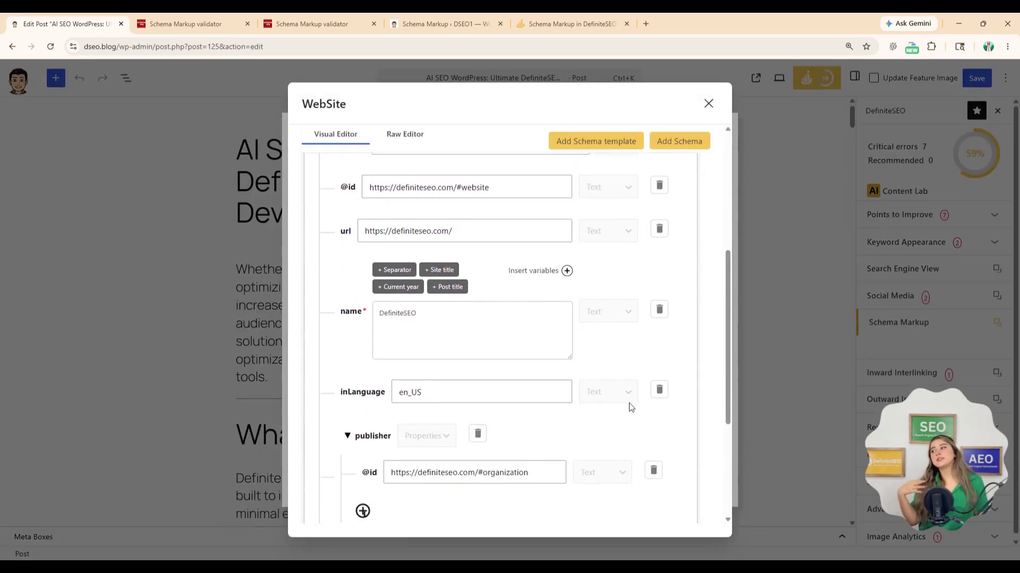
scroll(631, 408, "down", 3)
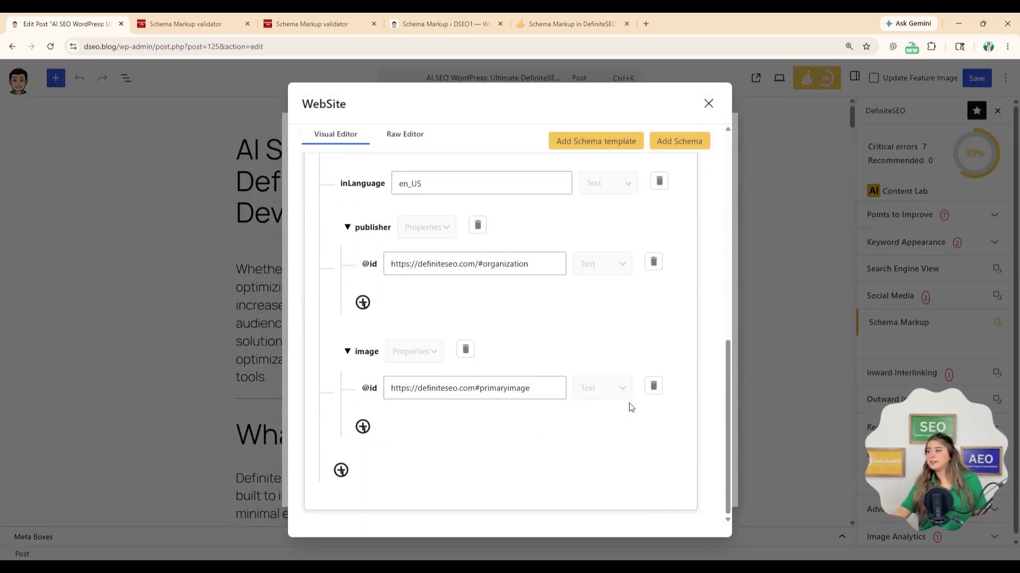
scroll(631, 407, "up", 10)
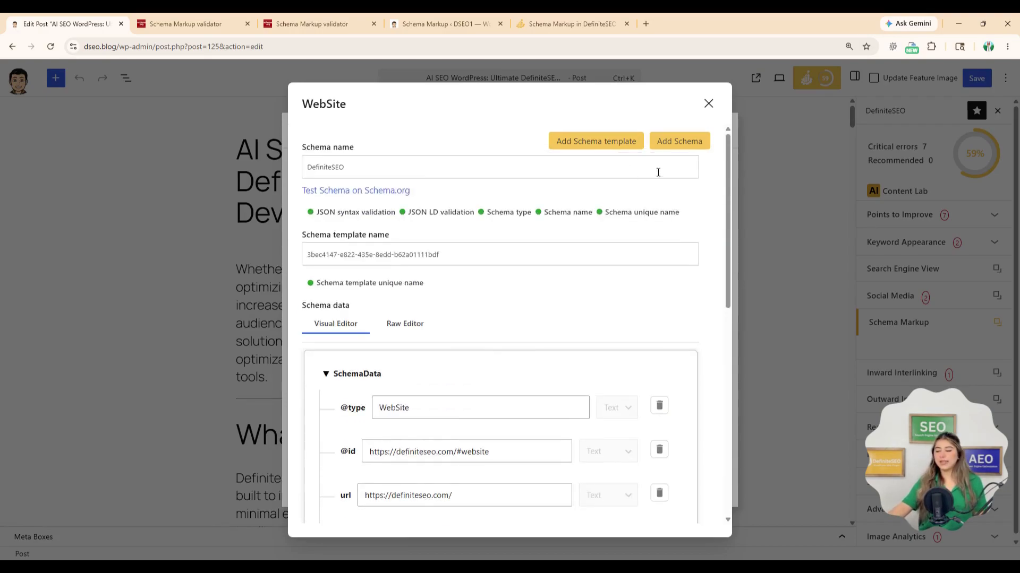
left_click(709, 104)
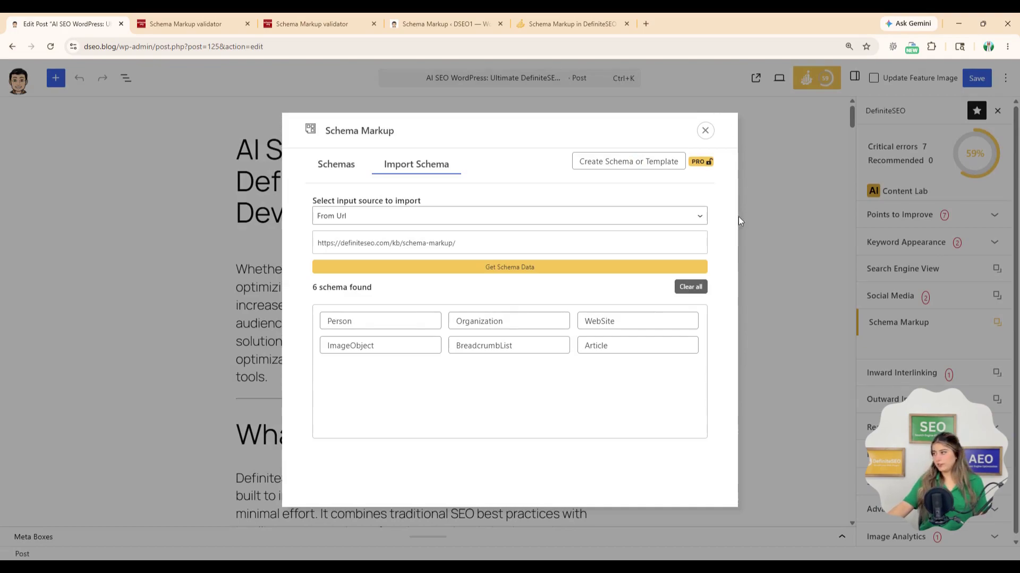
left_click(340, 173)
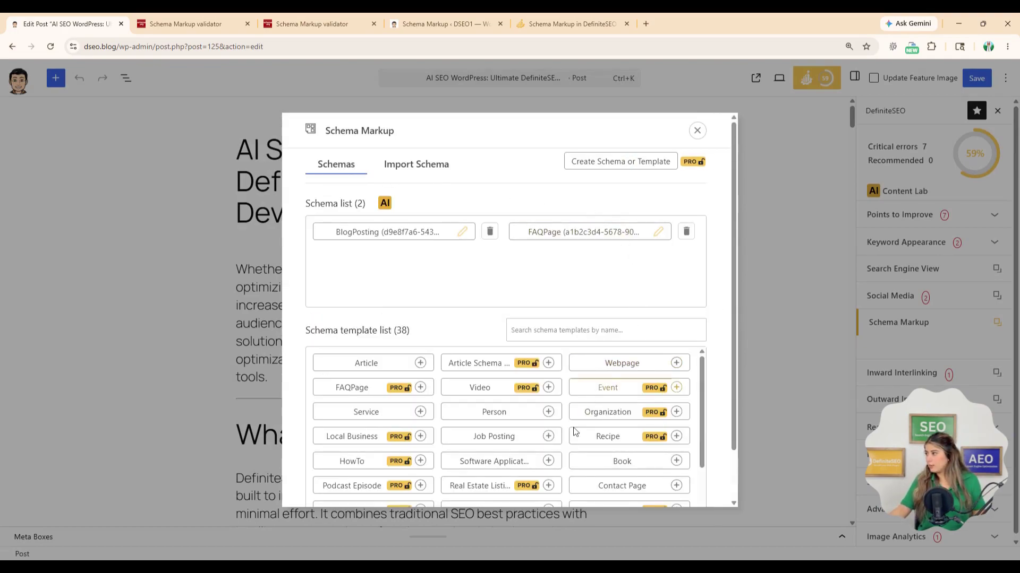
scroll(574, 432, "down", 1)
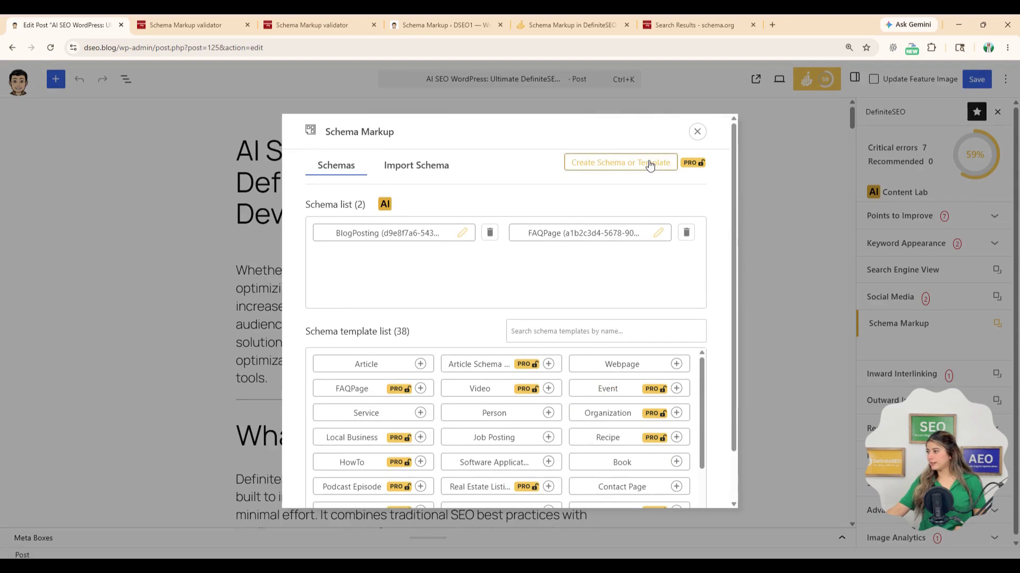
left_click(649, 163)
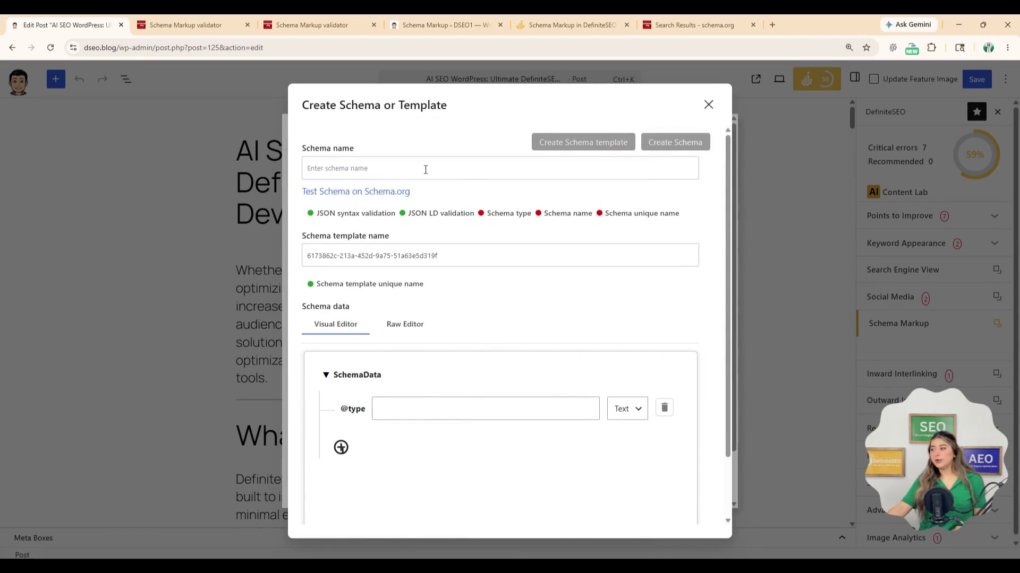
left_click(640, 417)
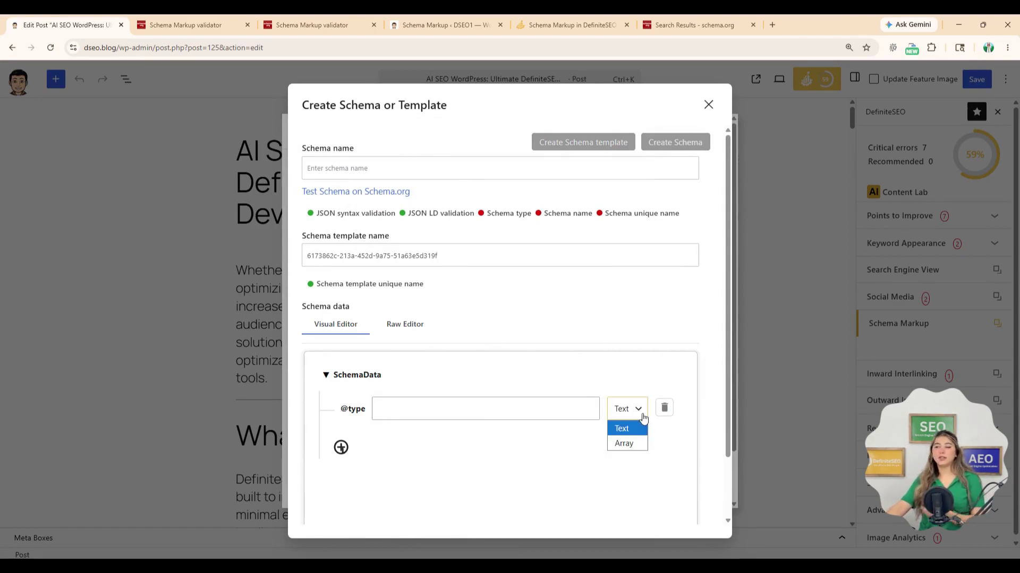
left_click(630, 431)
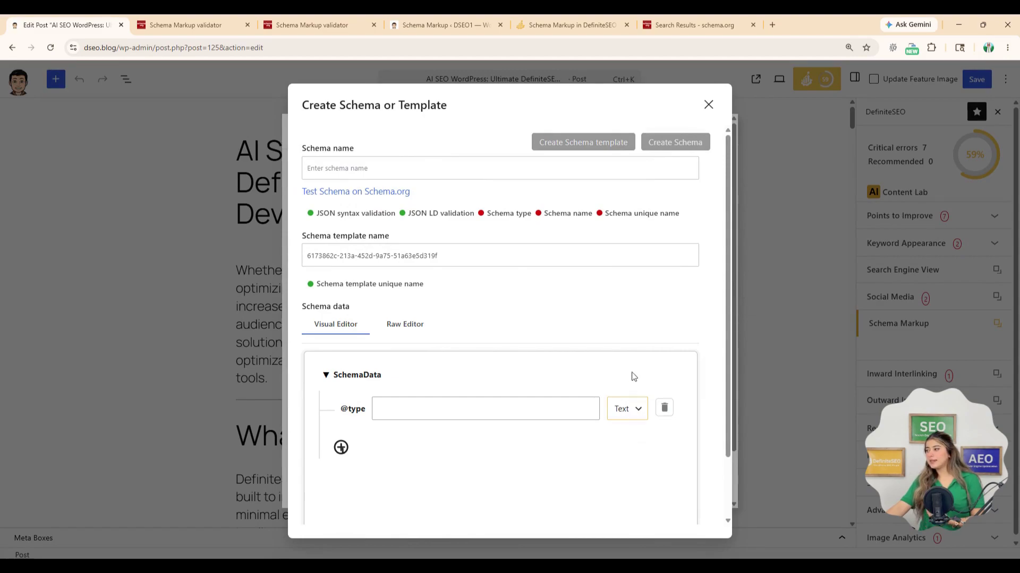
Switch to Schema.org and browse the first three pages of search results for "niches" to see the available types.
left_click(680, 28)
scroll(298, 409, "down", 4)
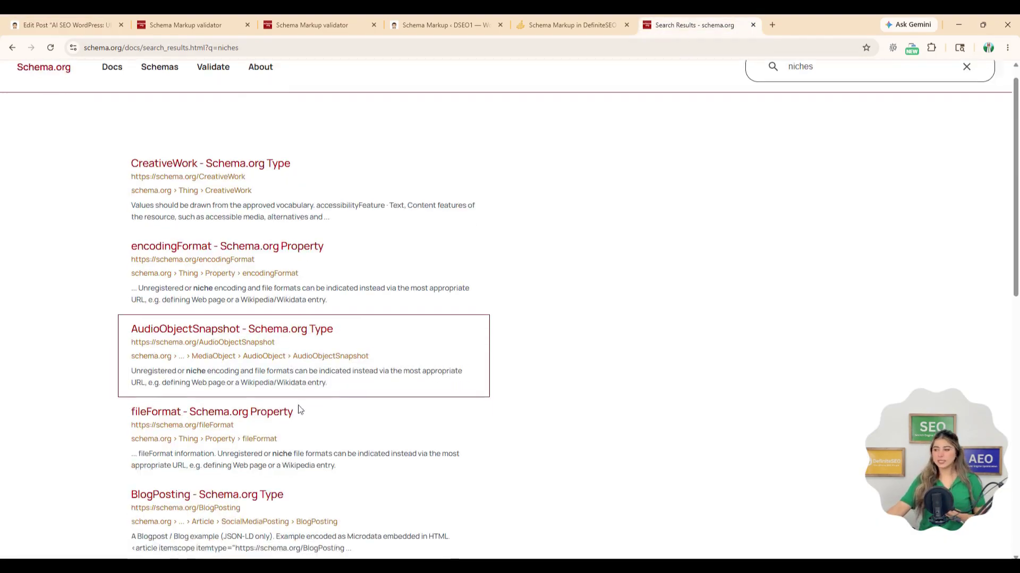
scroll(304, 435, "down", 7)
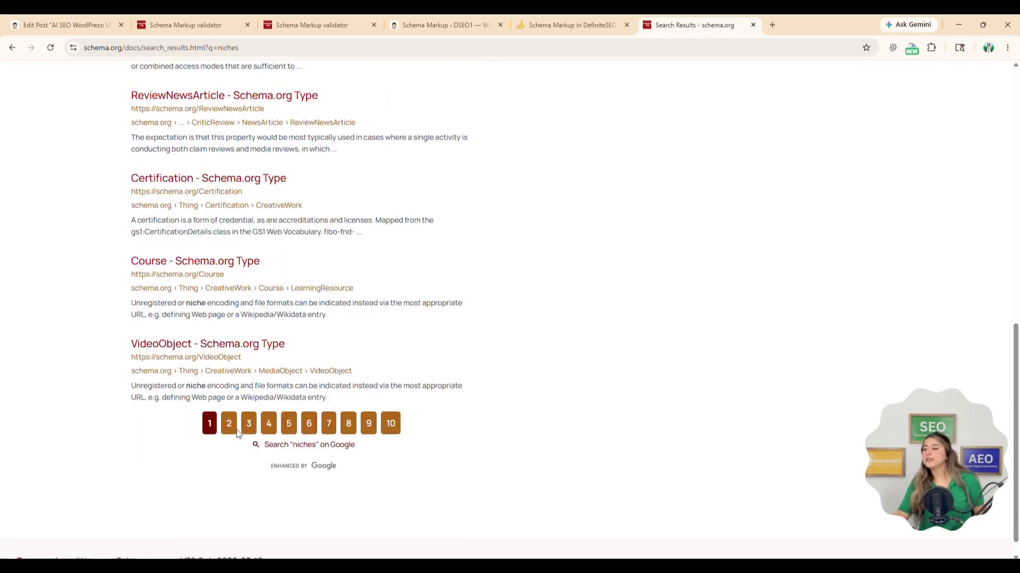
left_click(238, 425)
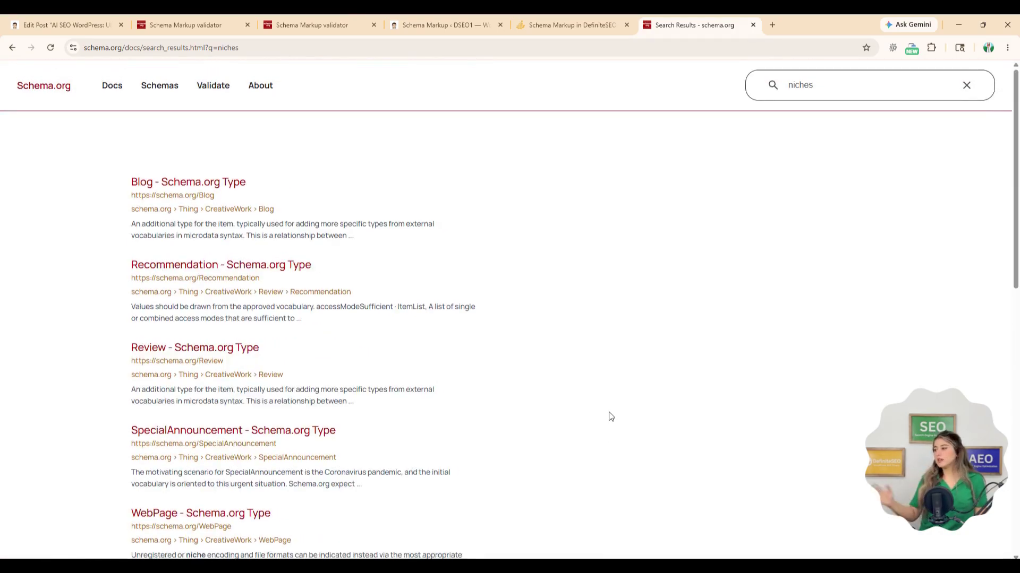
scroll(609, 416, "down", 5)
scroll(610, 416, "down", 6)
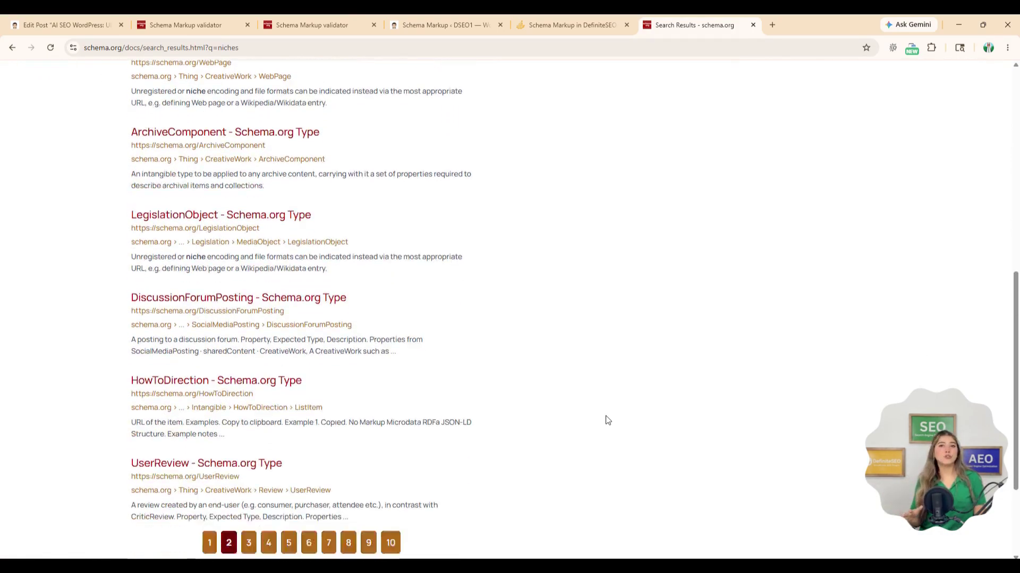
left_click(249, 401)
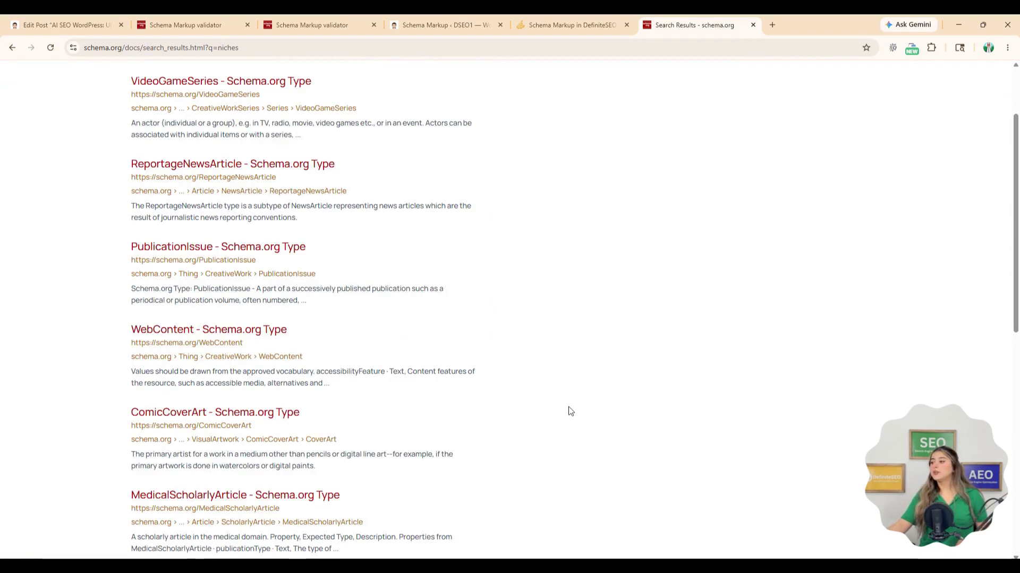
scroll(570, 411, "down", 10)
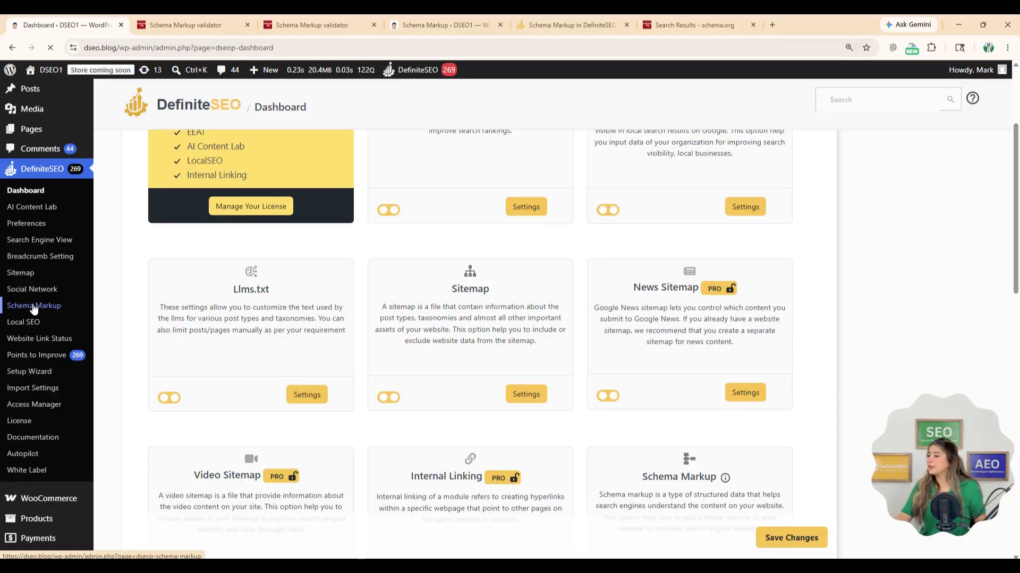
Open DefiniteSEO's Schema Markup settings in WordPress and review the Post title, description, schema type and article type defaults.
left_click(33, 307)
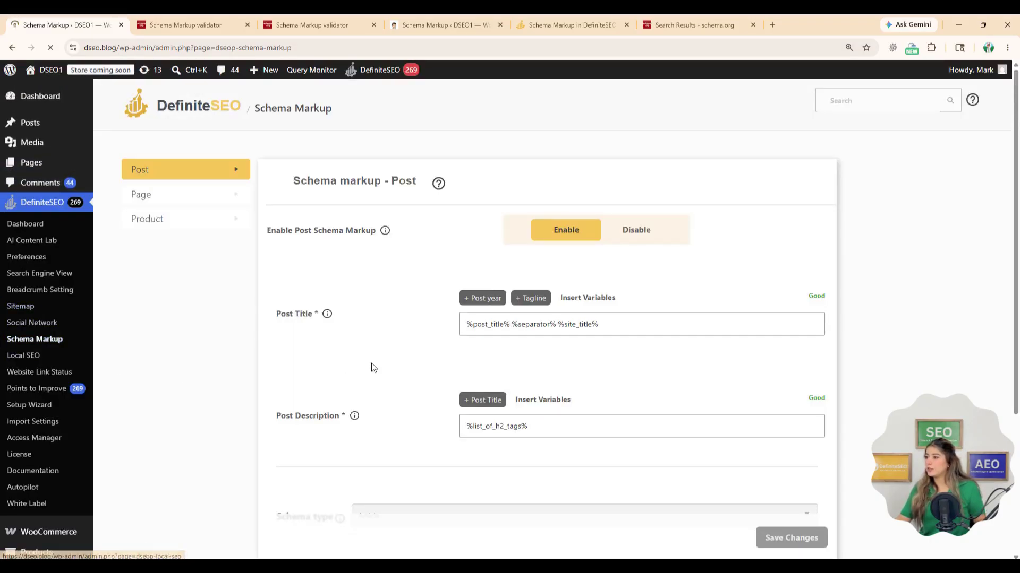
scroll(1017, 316, "down", 2)
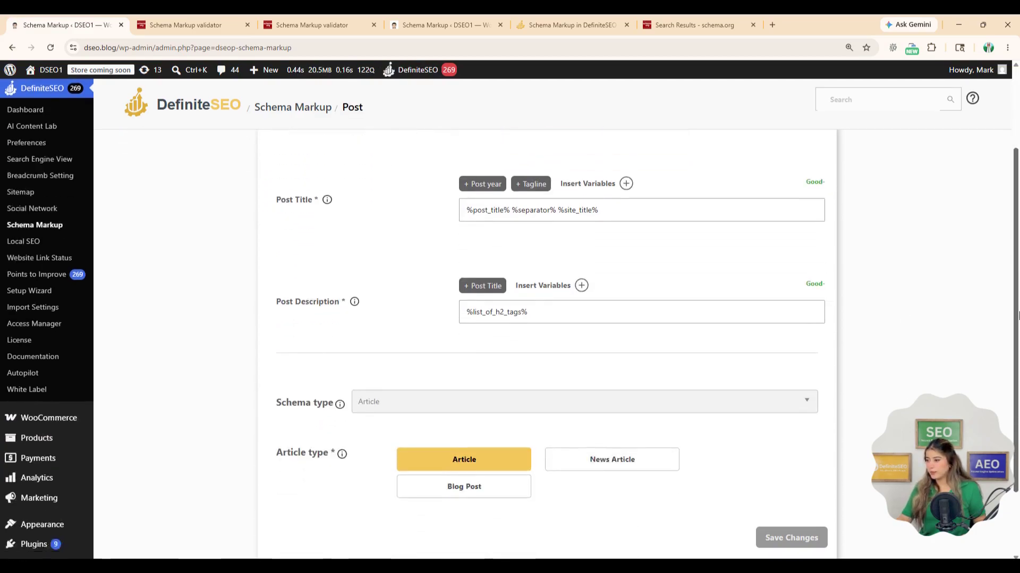
left_click_drag(1019, 316, 1018, 220)
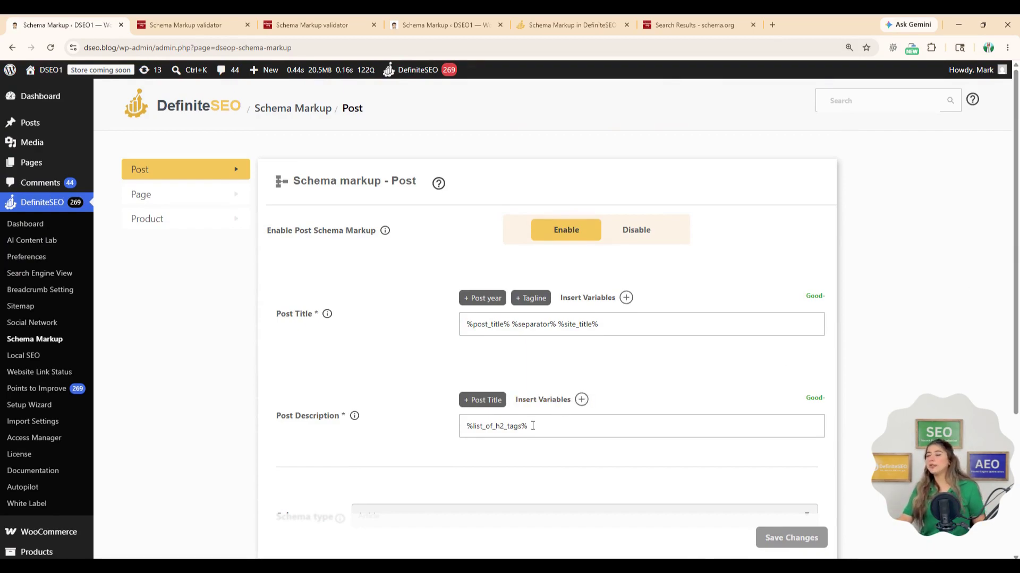
scroll(533, 424, "down", 3)
scroll(533, 432, "up", 1)
scroll(532, 431, "up", 2)
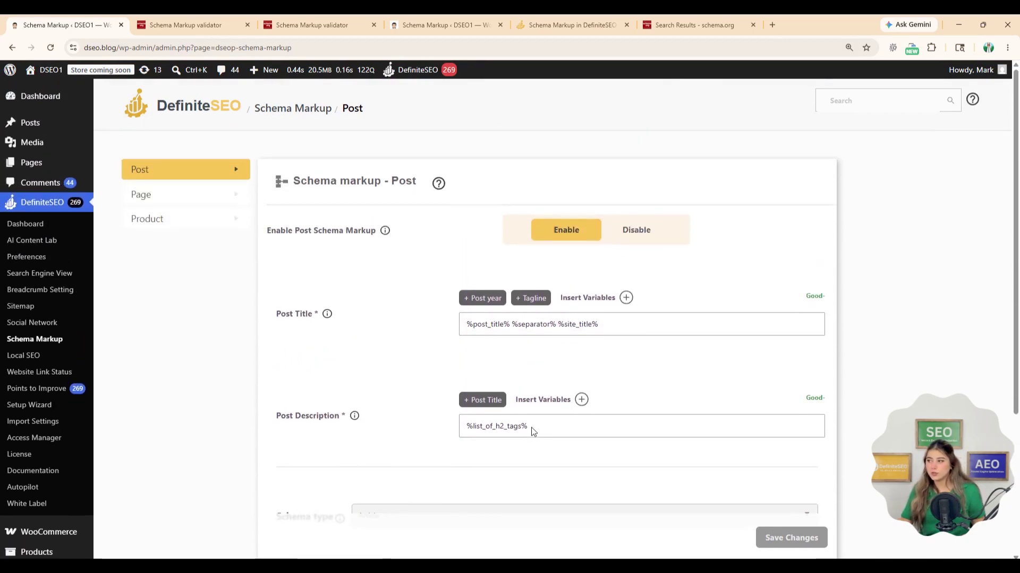
Review the Page and Product schema markup settings, and return to the Post settings.
left_click(209, 195)
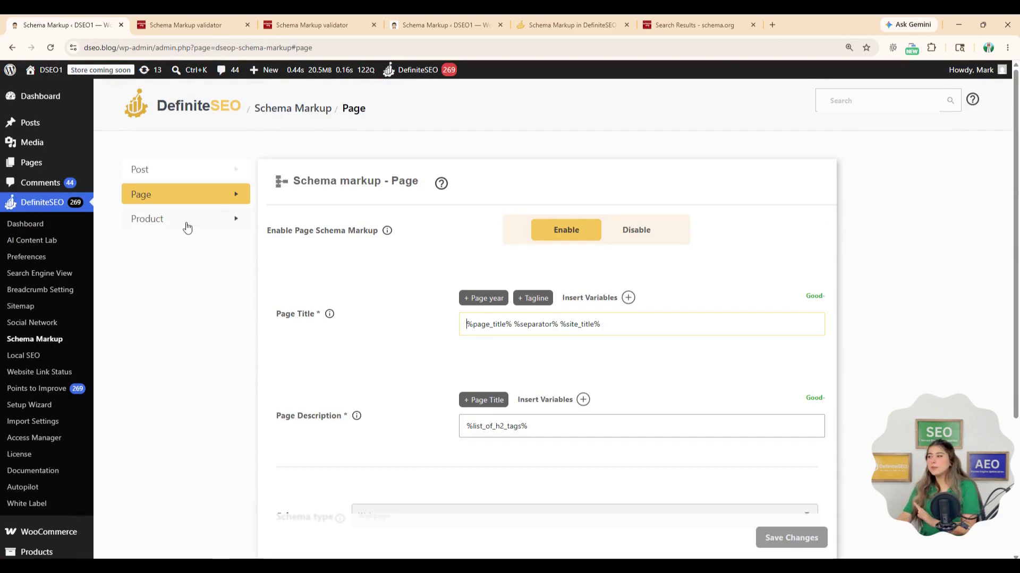
left_click(186, 225)
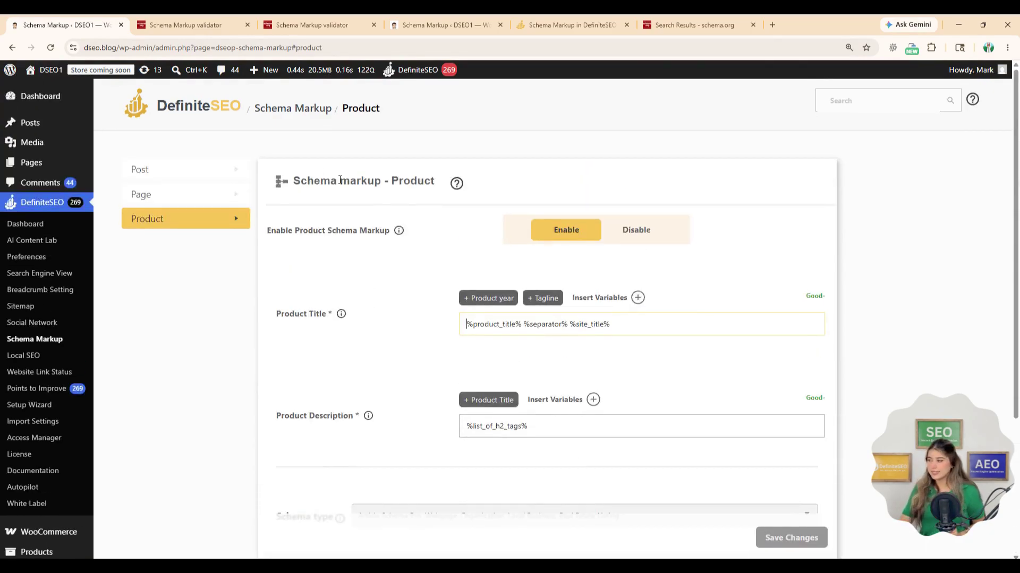
left_click(222, 180)
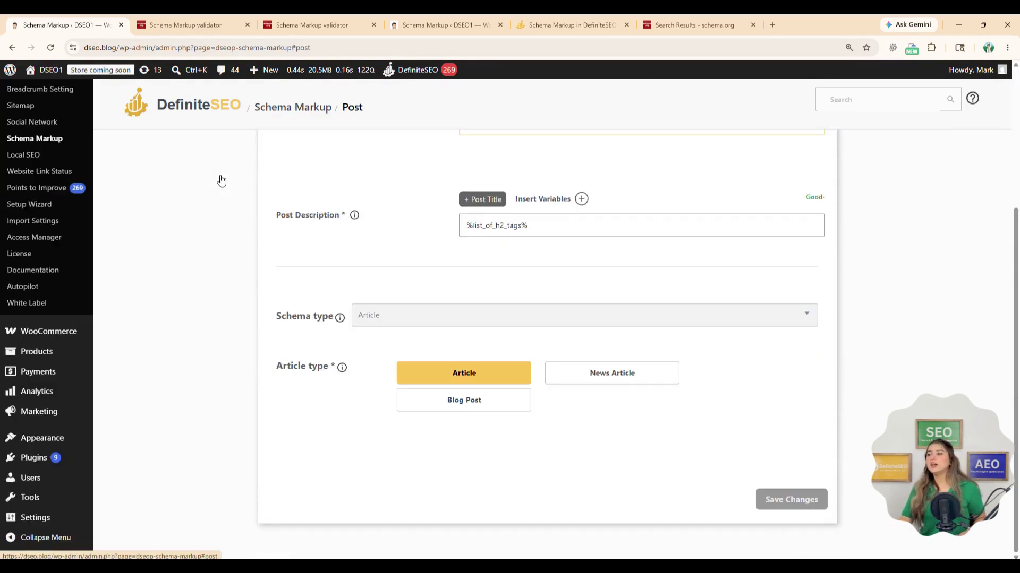
Review the Post schema markup settings again, focusing on the Post Title and Post Description defaults.
scroll(839, 407, "up", 5)
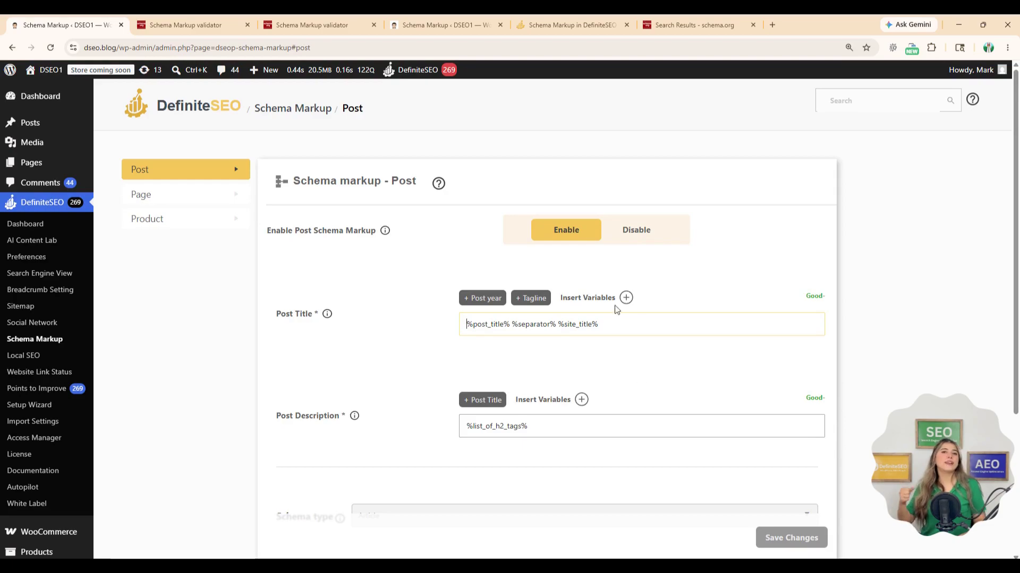
left_click(237, 201)
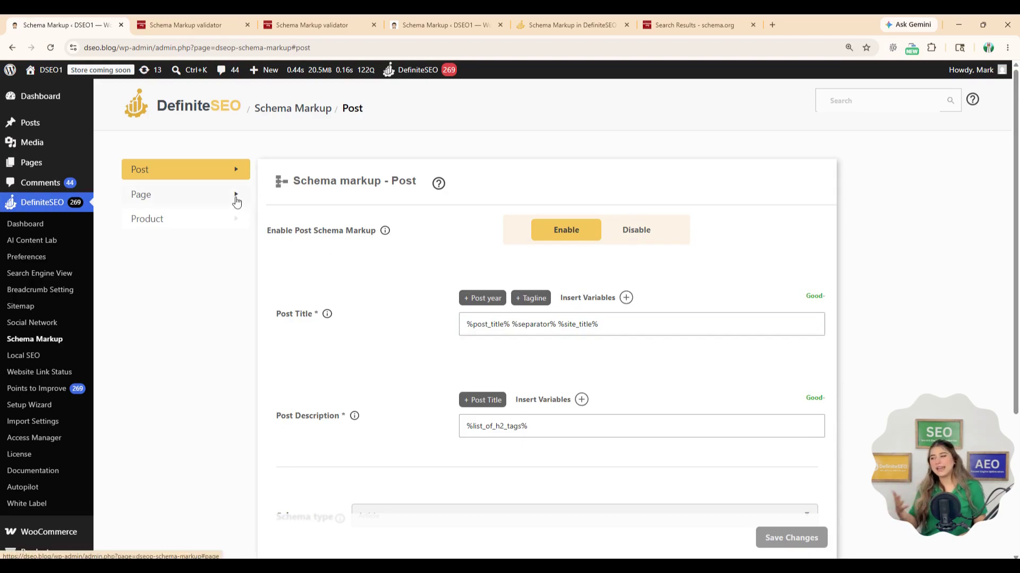
left_click(138, 171)
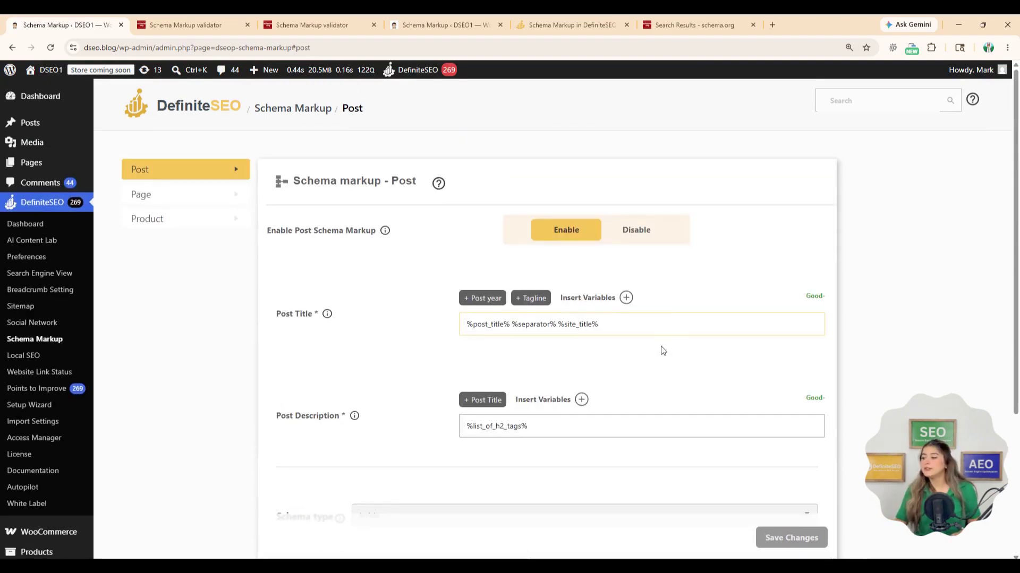
scroll(651, 347, "down", 2)
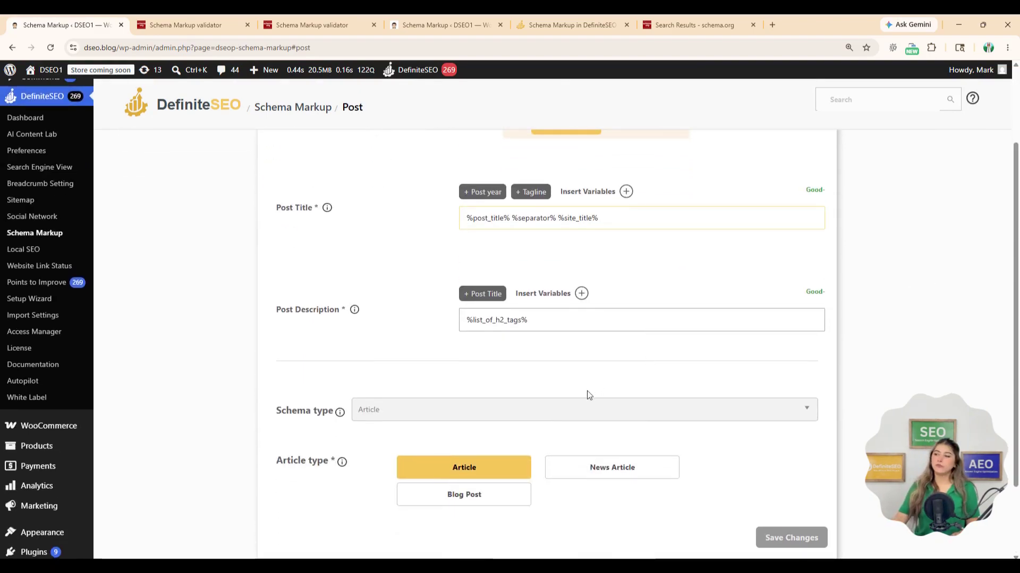
scroll(453, 394, "up", 1)
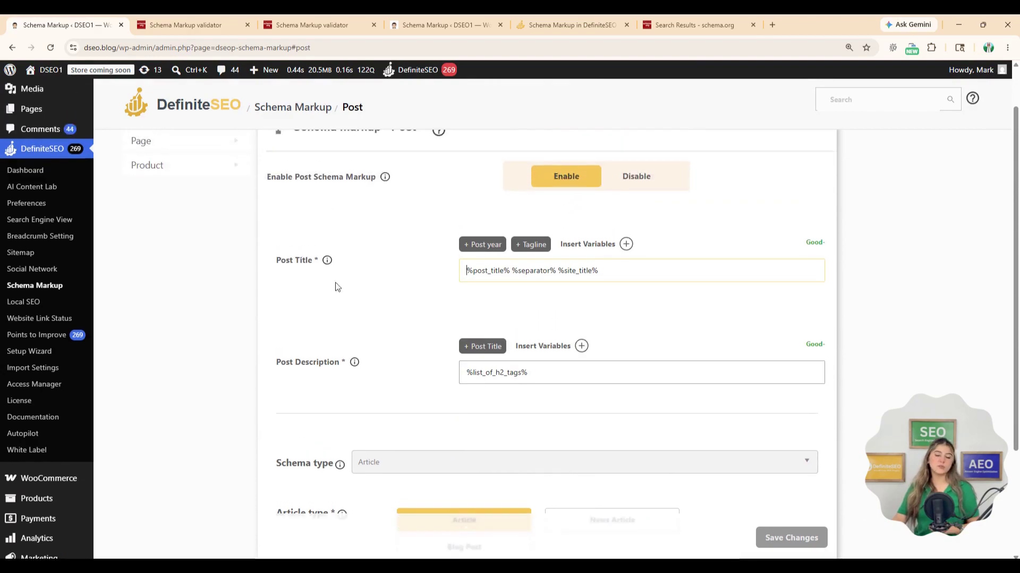
left_click_drag(322, 261, 278, 260)
left_click(338, 355)
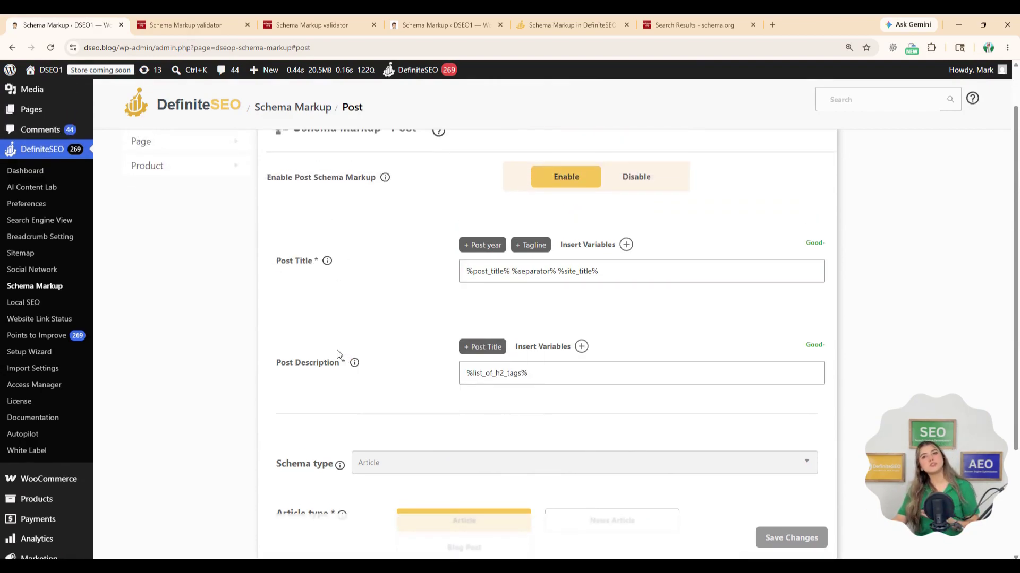
left_click_drag(275, 366, 337, 373)
scroll(373, 379, "up", 1)
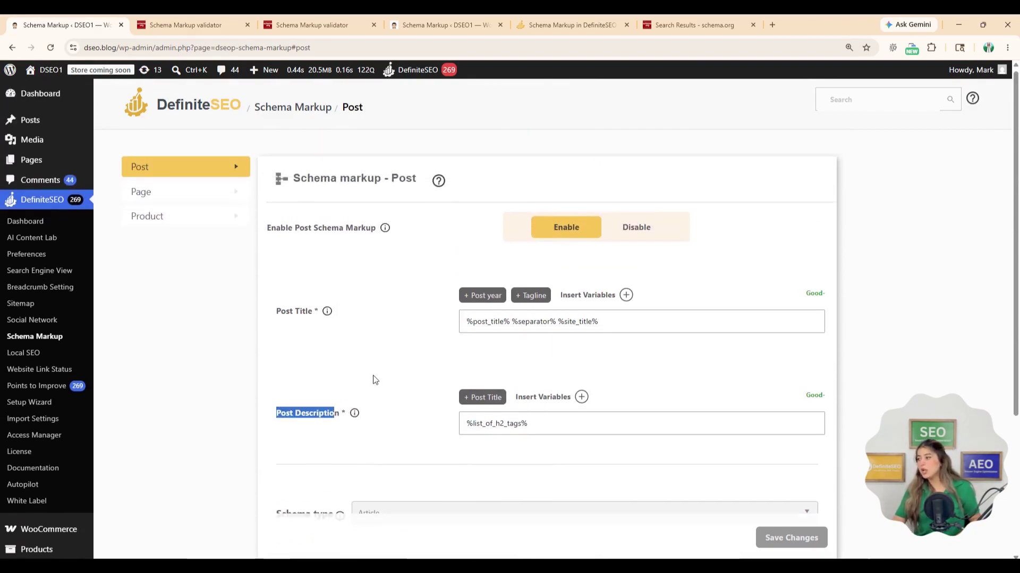
Check which variables can be inserted into the Post Title, and close the list without choosing one.
left_click(396, 371)
left_click(628, 299)
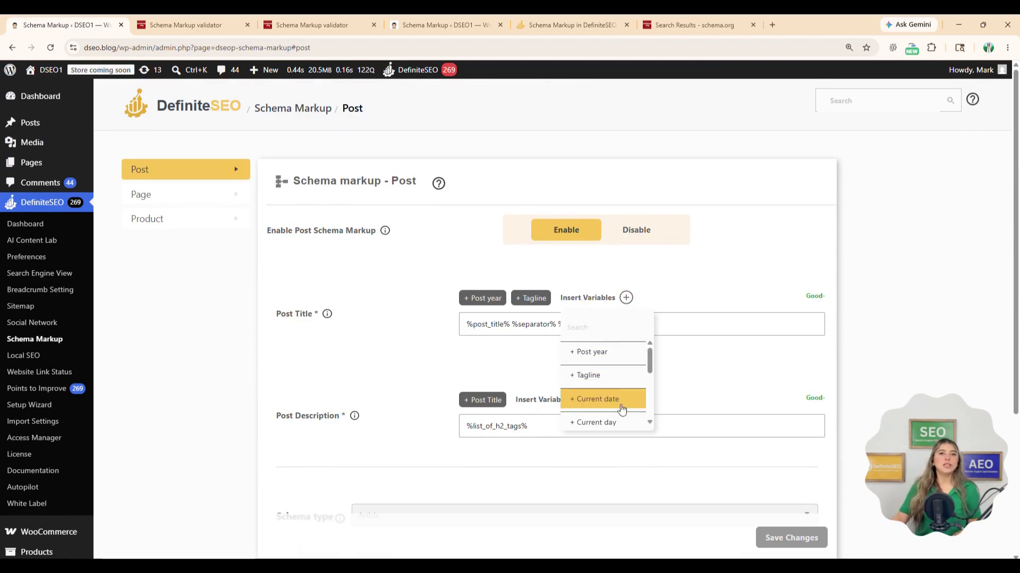
left_click(639, 386)
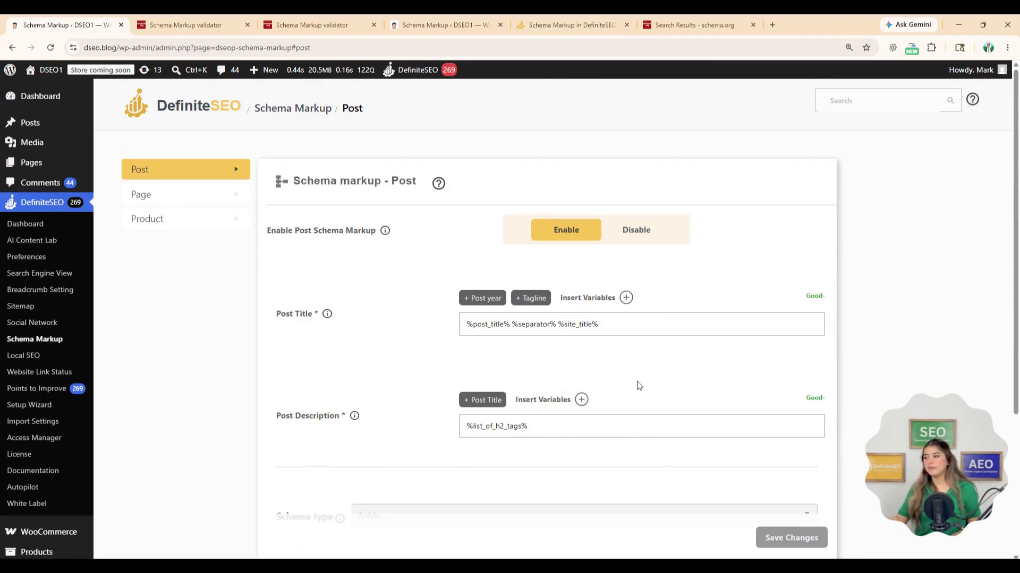
Open the Page schema markup settings and review the Page Title and Page Description defaults.
left_click(206, 195)
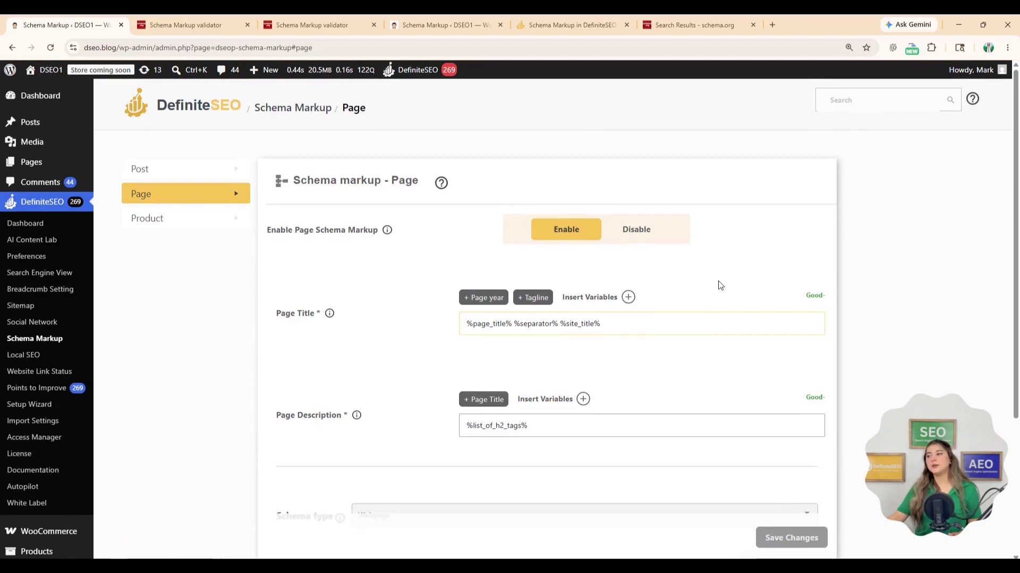
scroll(720, 286, "down", 2)
scroll(720, 286, "up", 1)
scroll(720, 286, "up", 1)
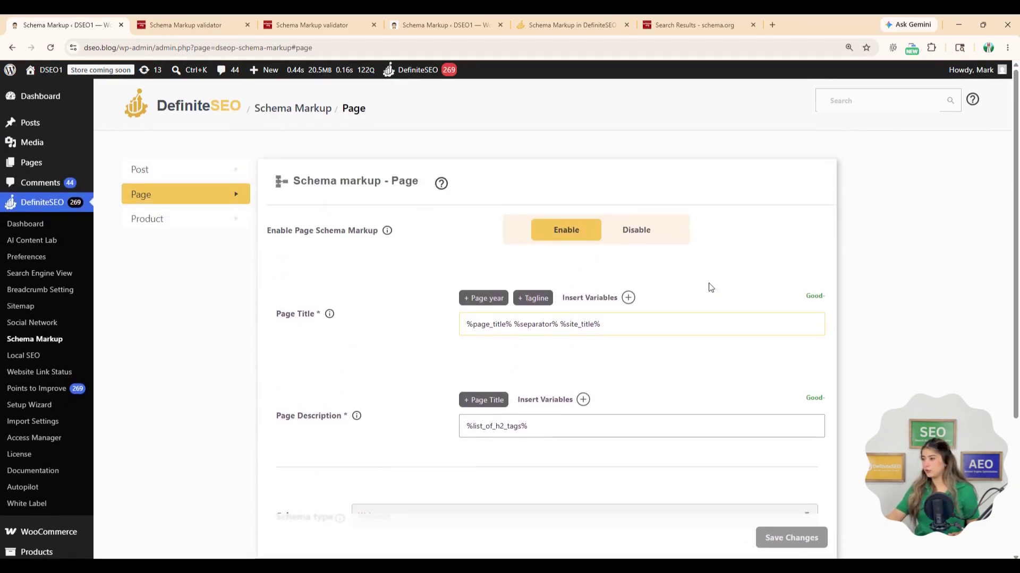
scroll(330, 287, "down", 1)
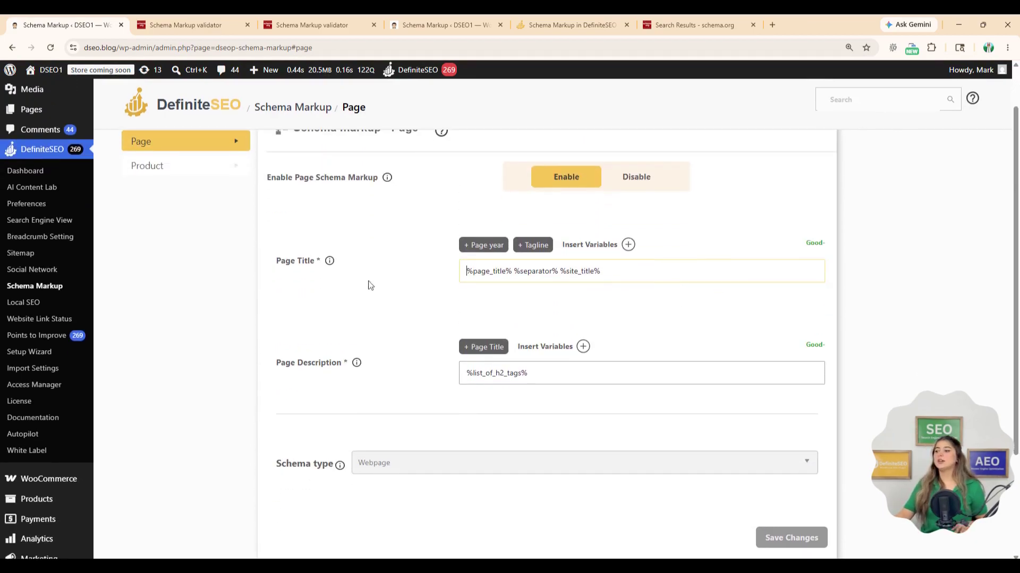
left_click_drag(274, 263, 311, 317)
left_click_drag(275, 367, 383, 345)
scroll(410, 328, "up", 1)
left_click(410, 328)
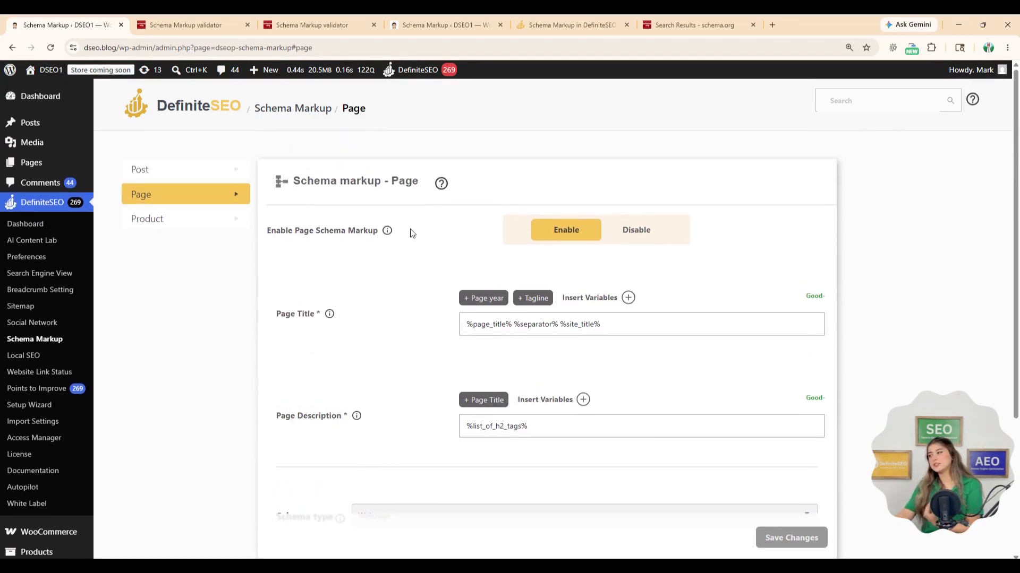
Browse the schema types offered for pages and close the list without changing the selection.
scroll(374, 393, "down", 1)
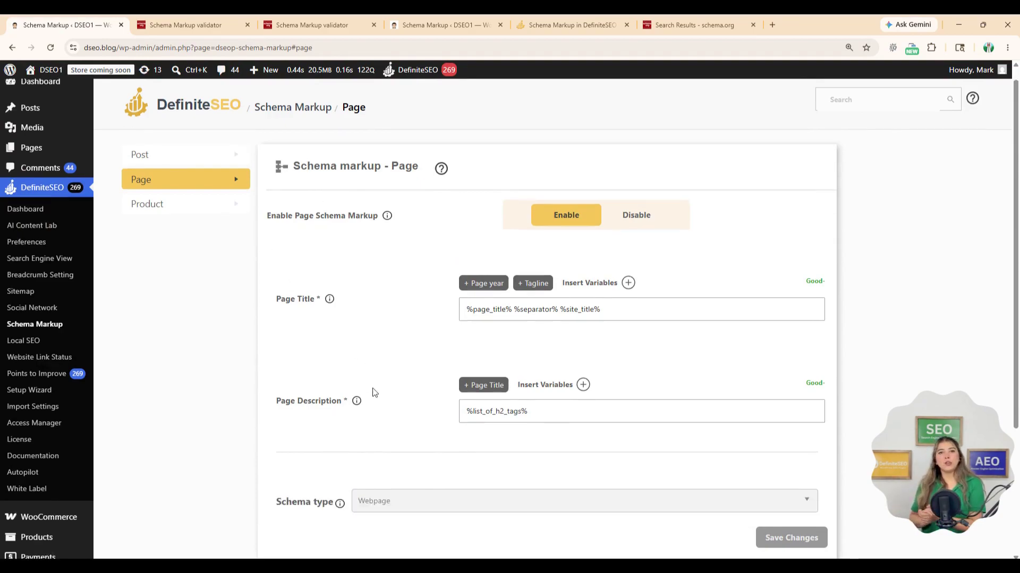
scroll(373, 393, "down", 3)
left_click(401, 356)
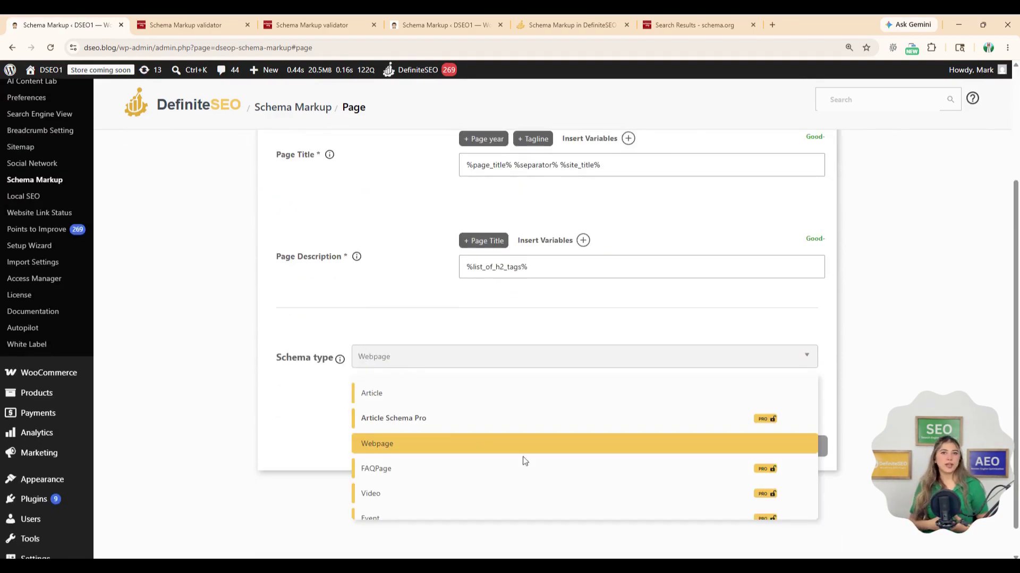
scroll(577, 471, "down", 5)
scroll(578, 471, "up", 5)
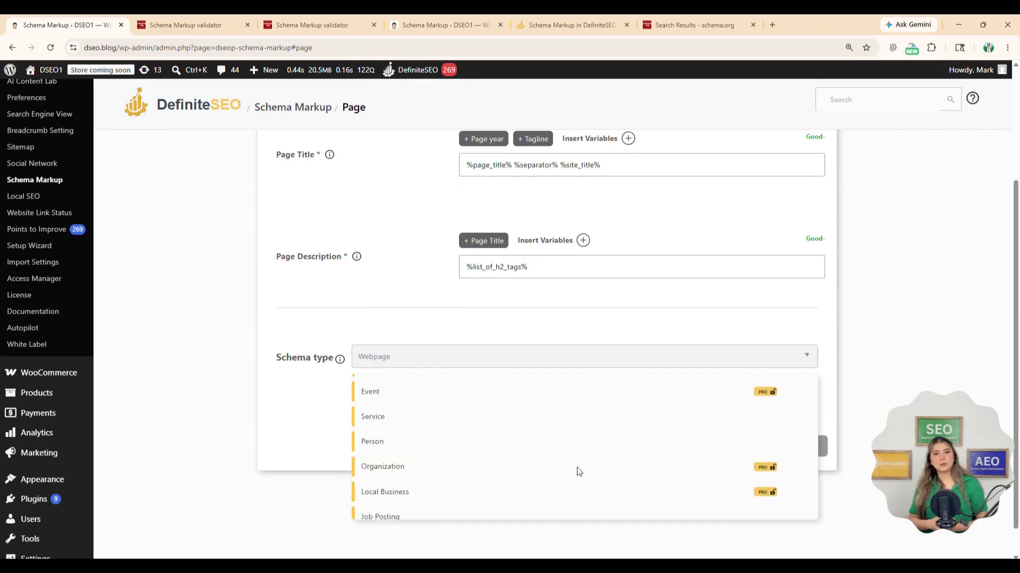
left_click(407, 288)
scroll(414, 290, "up", 3)
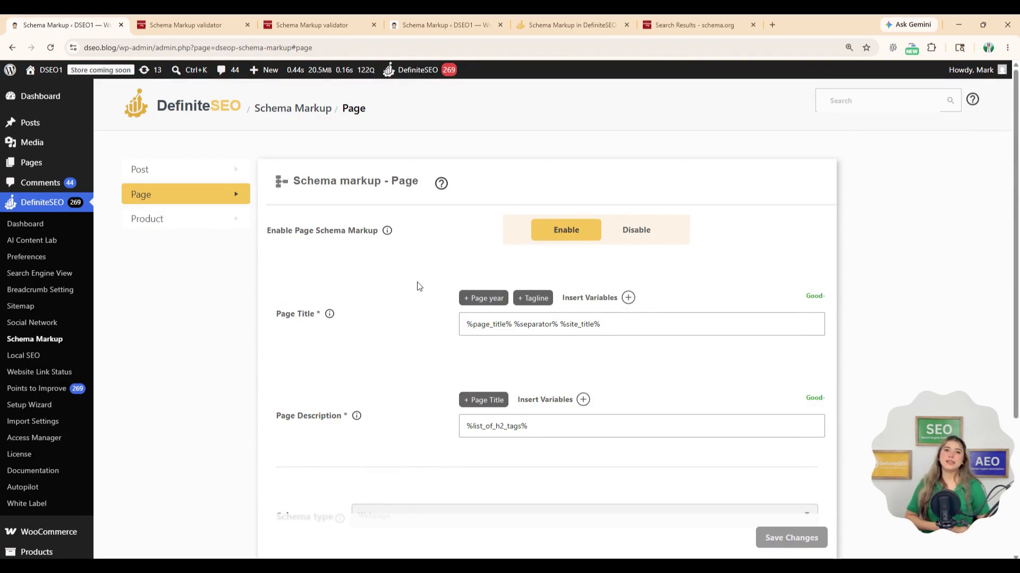
Open the Product schema markup settings and review the Product Title and Product Description defaults.
left_click(207, 220)
scroll(622, 282, "down", 3)
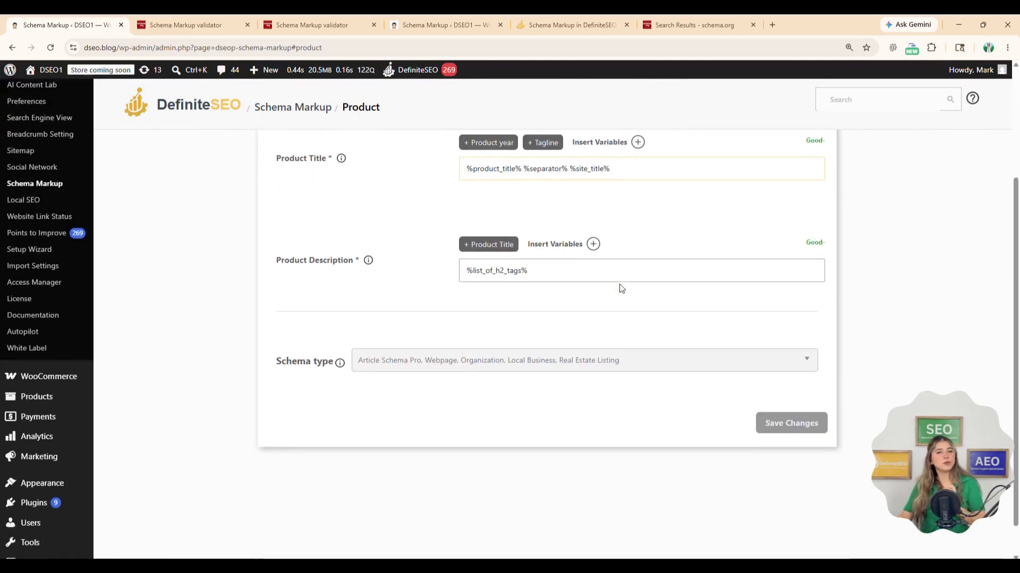
scroll(538, 359, "up", 3)
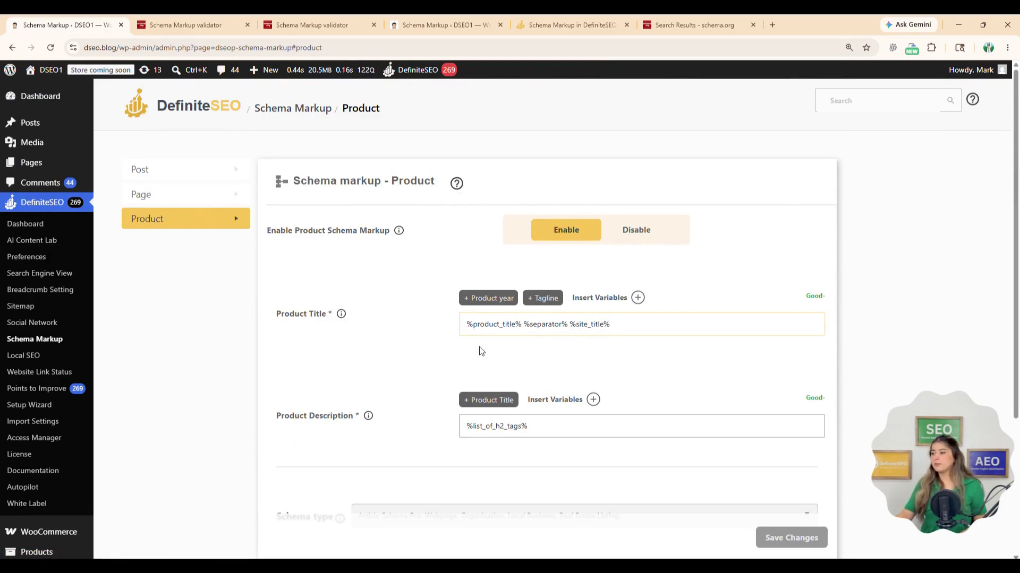
scroll(531, 379, "down", 1)
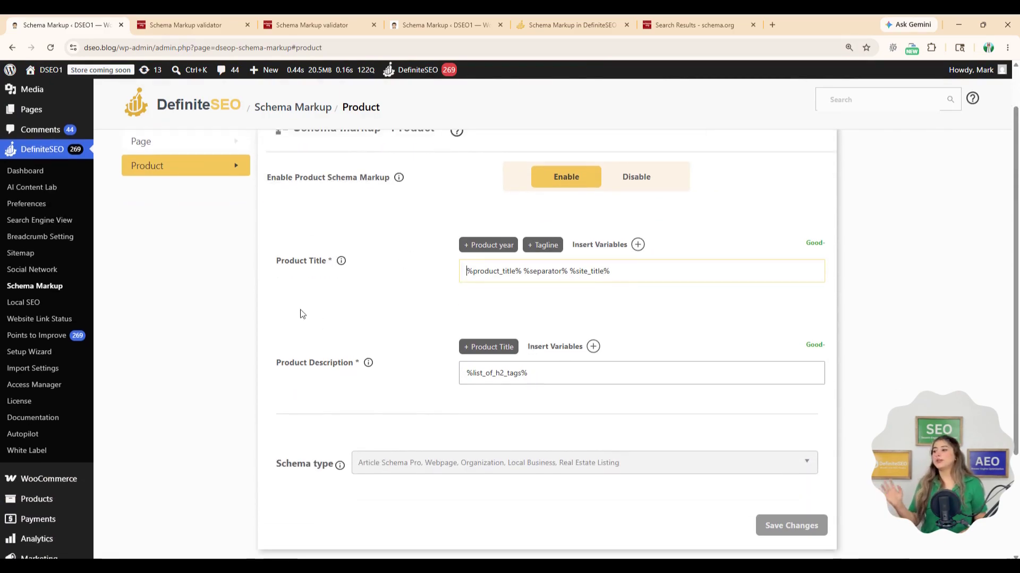
left_click_drag(275, 265, 327, 263)
left_click_drag(274, 361, 369, 368)
left_click(327, 425)
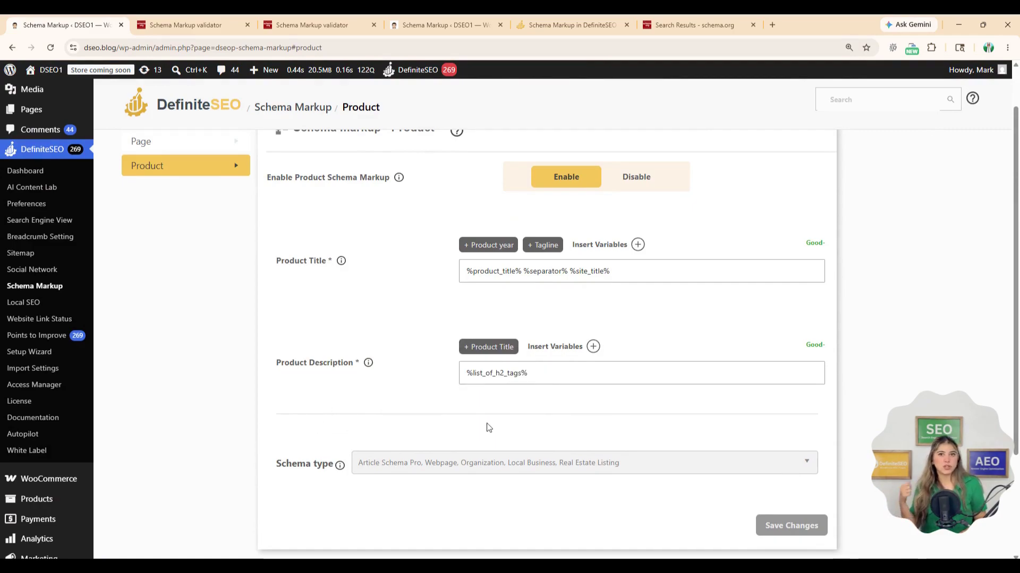
scroll(489, 428, "up", 1)
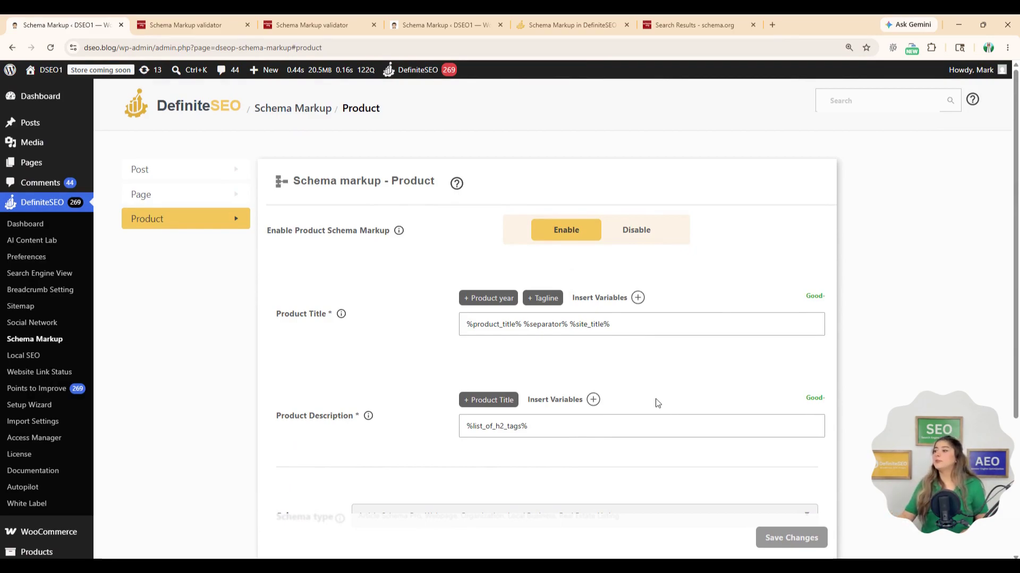
Browse the full list of schema types offered for products, check it a second time, and close it without changing the selection.
scroll(657, 404, "down", 1)
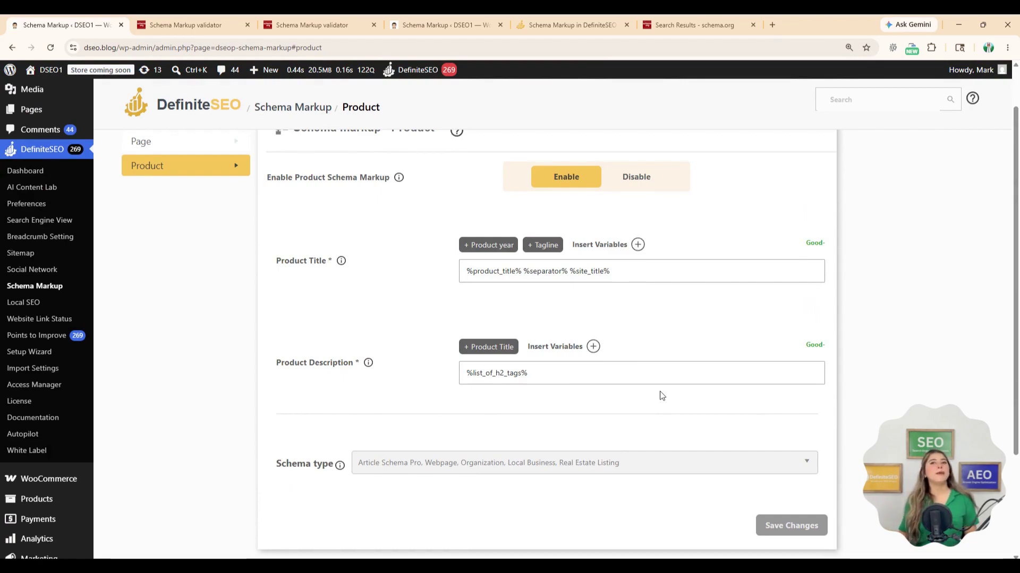
left_click(628, 472)
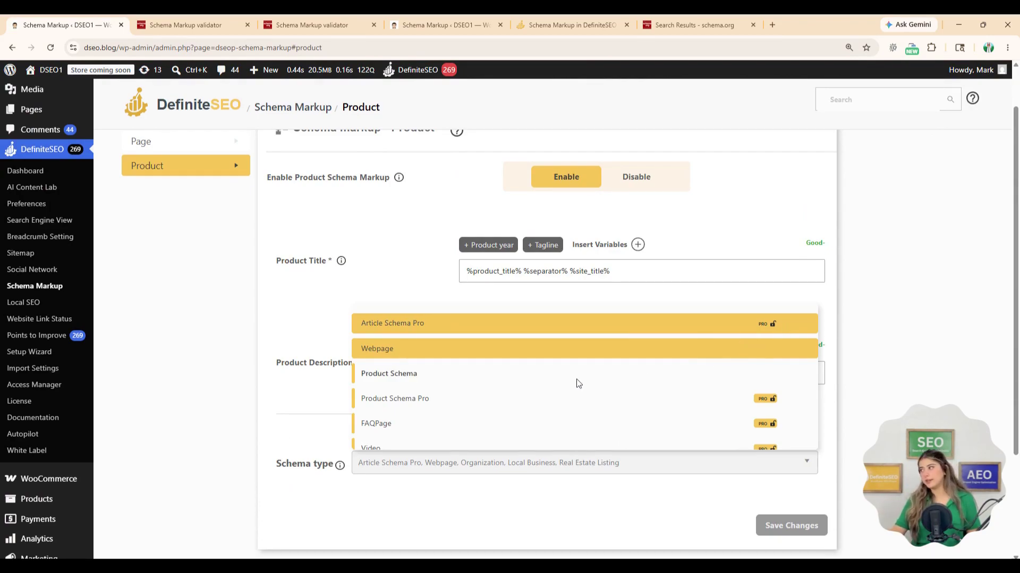
scroll(579, 383, "down", 2)
scroll(578, 383, "down", 2)
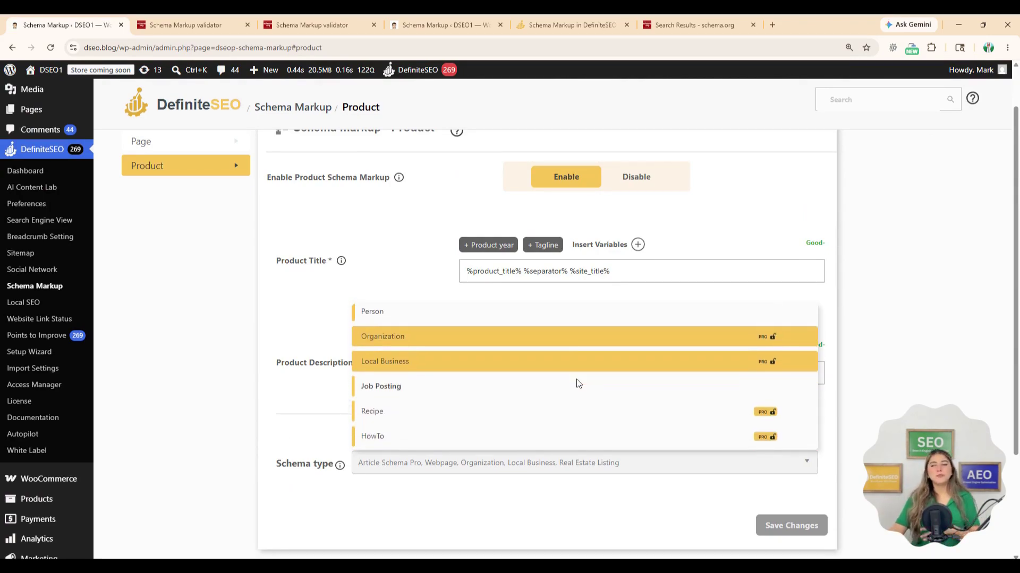
scroll(579, 383, "down", 2)
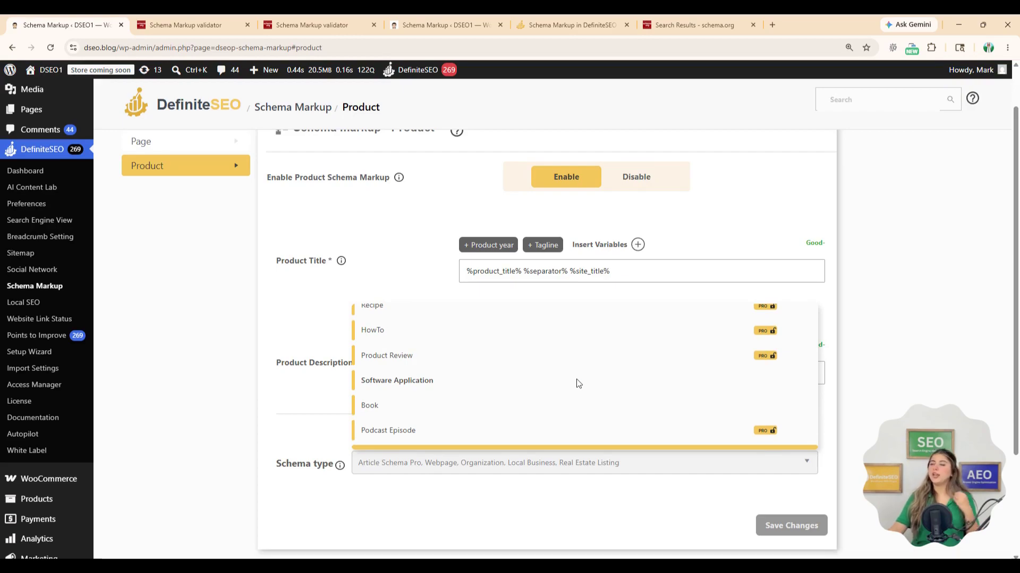
scroll(578, 384, "down", 3)
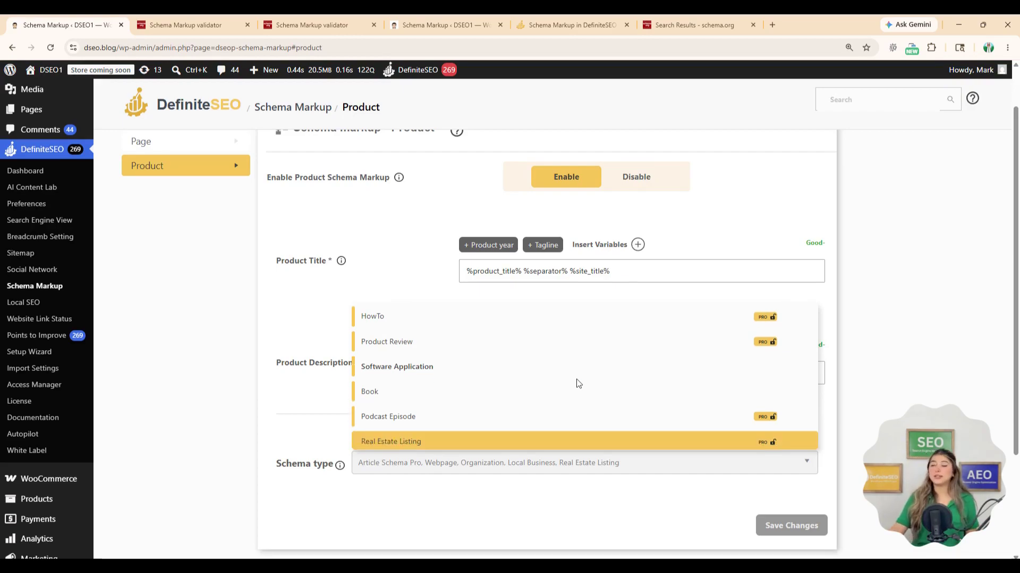
scroll(578, 384, "up", 2)
scroll(578, 383, "up", 4)
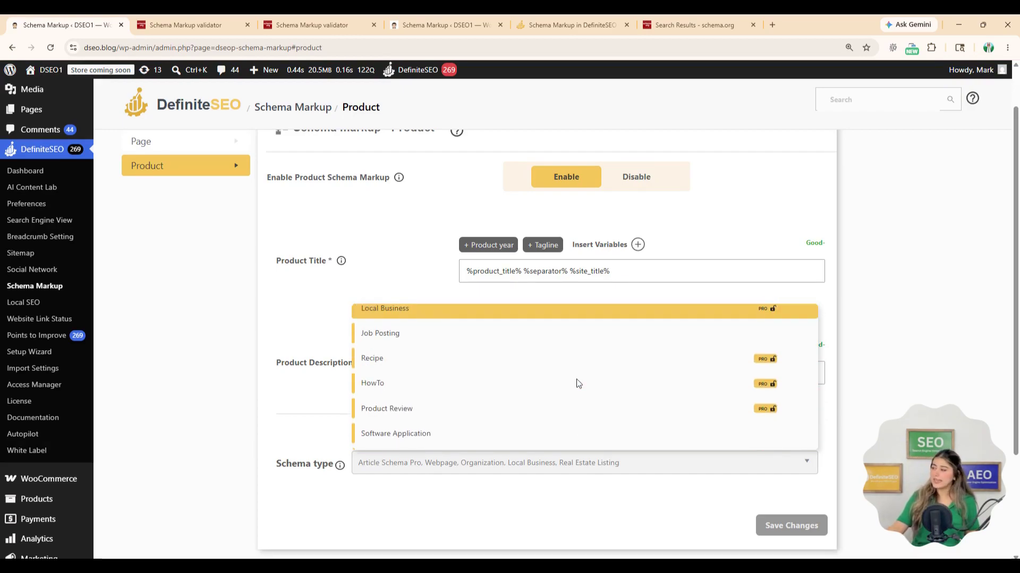
left_click(276, 410)
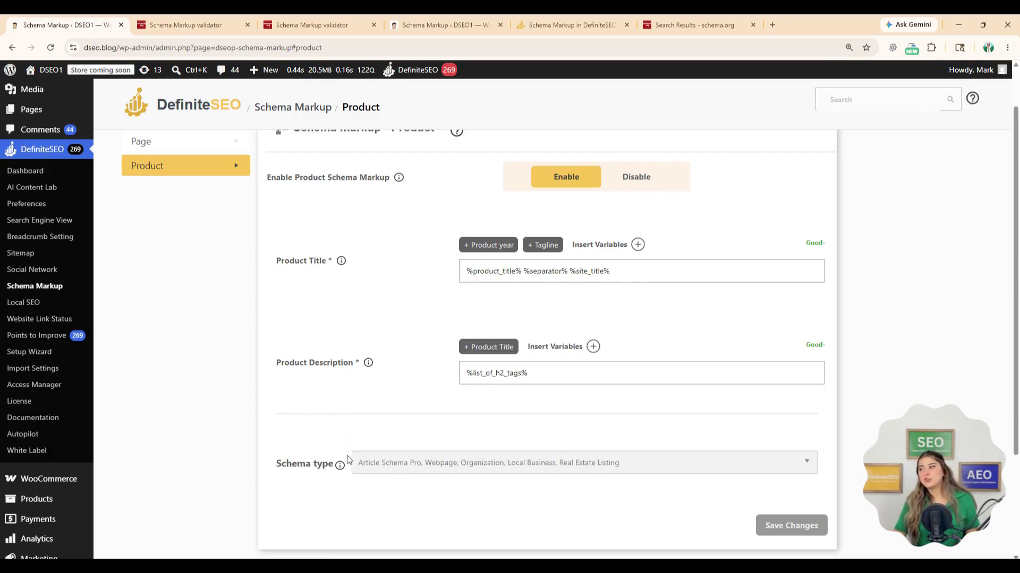
left_click(742, 474)
scroll(699, 412, "down", 1)
scroll(697, 411, "up", 3)
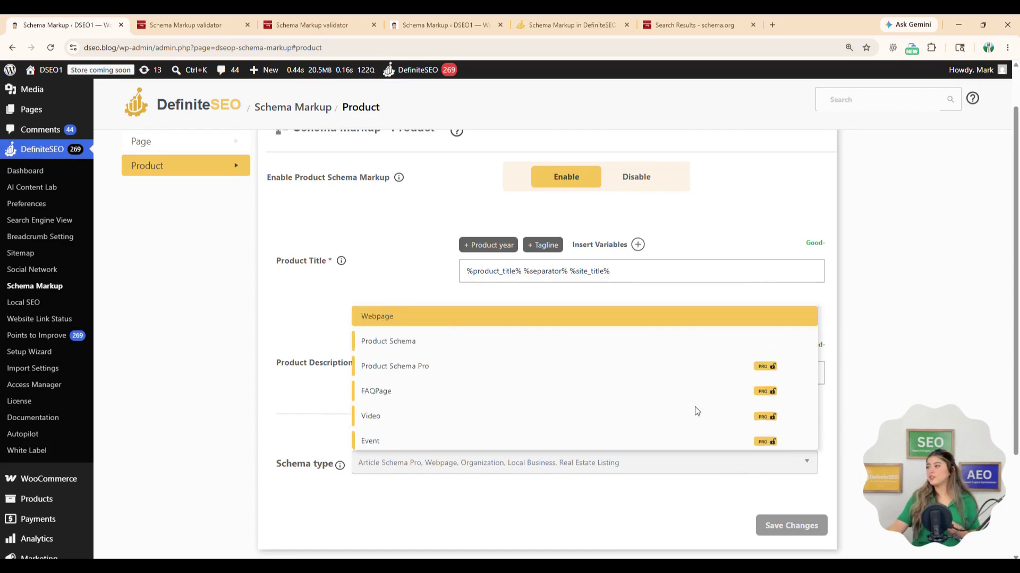
left_click(290, 300)
Return to the Page schema markup settings and check the schema type field.
scroll(192, 228, "up", 1)
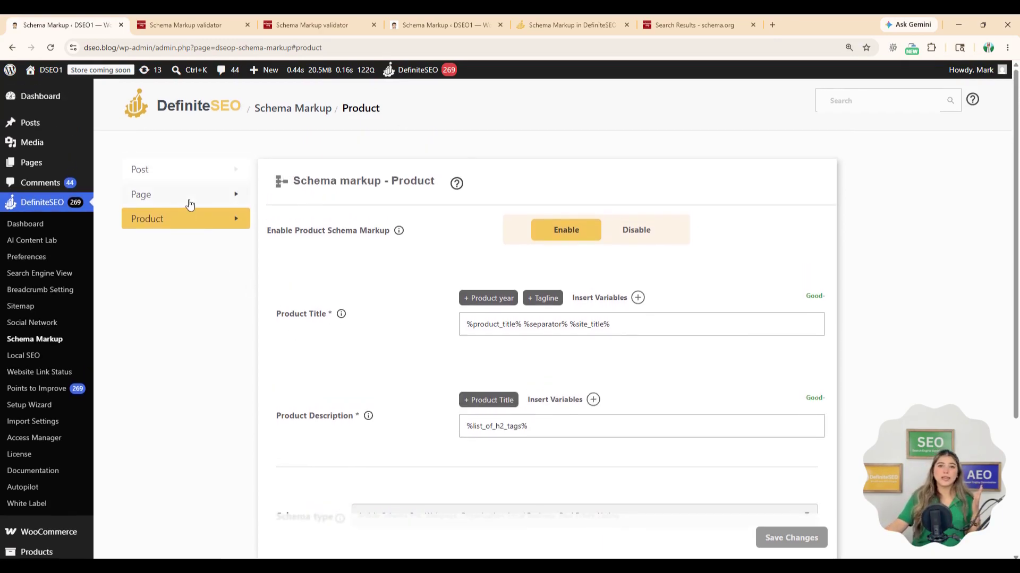
left_click(189, 205)
scroll(390, 337, "down", 4)
left_click(574, 334)
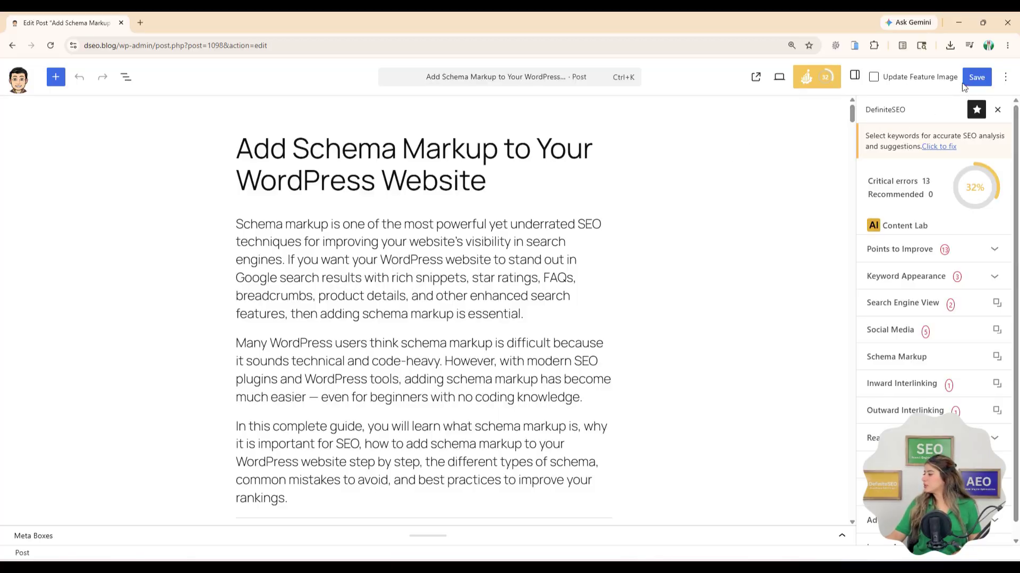
Save the post "Add Schema Markup to Your WordPress Website" and view it on the live site.
left_click(977, 77)
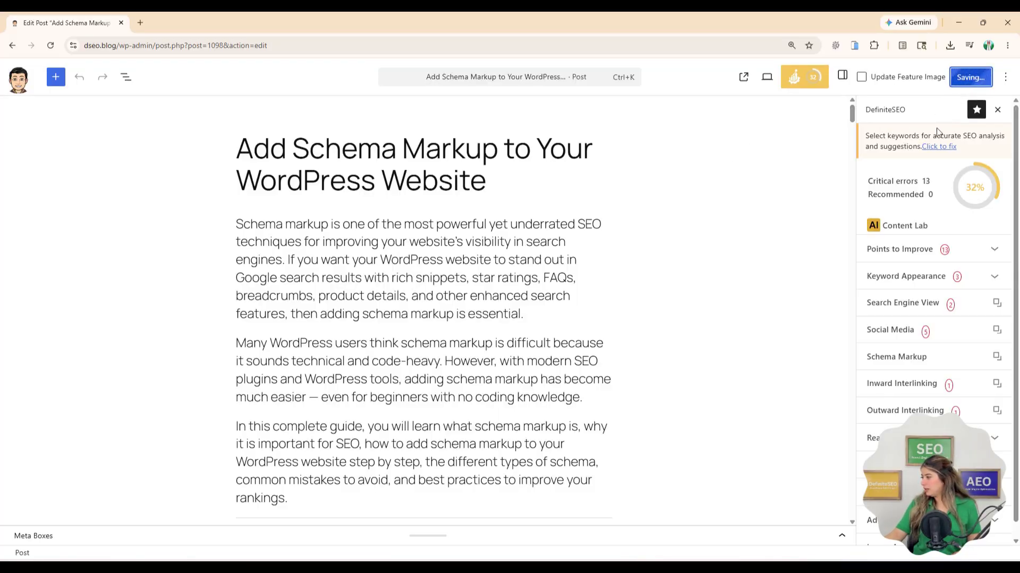
scroll(935, 307, "down", 1)
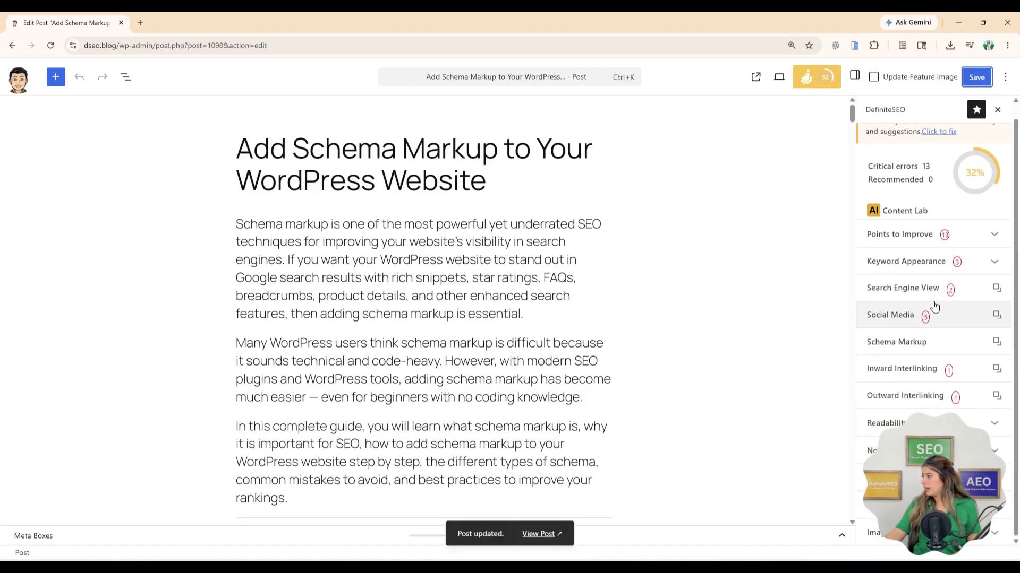
scroll(935, 307, "up", 1)
left_click(755, 82)
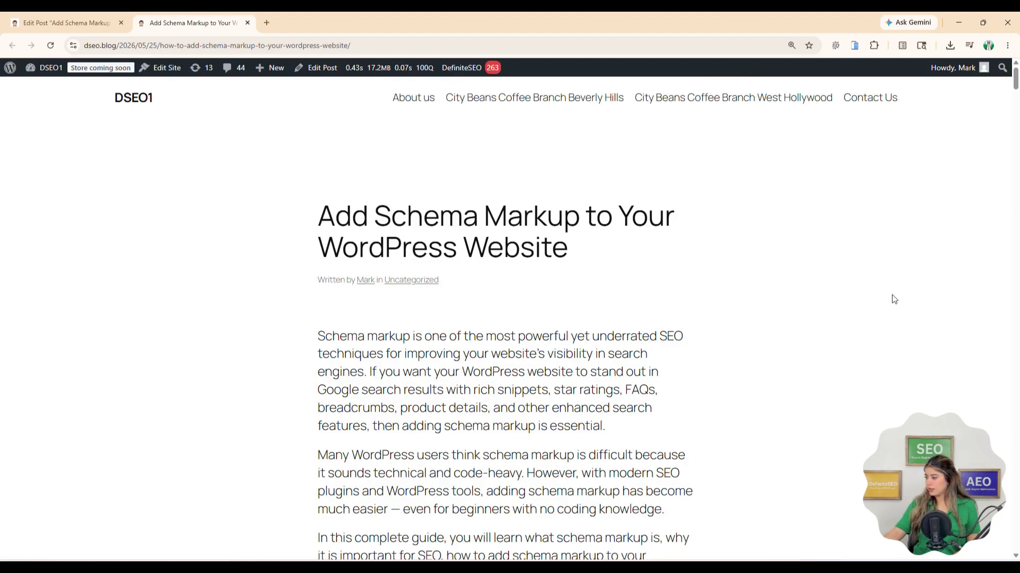
Open the page source of the live post and search it for "schema".
key("ctrl+u")
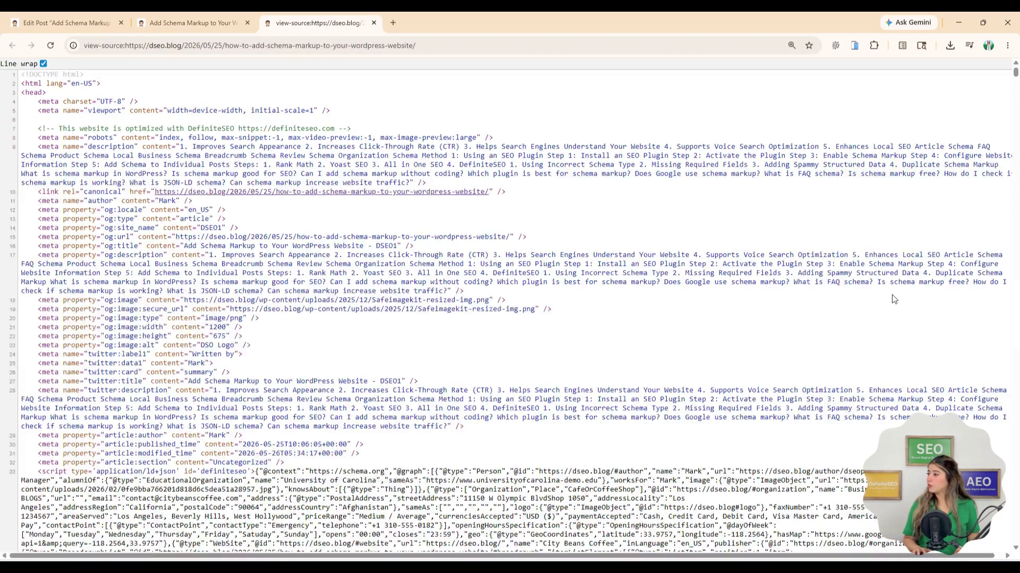
key("ctrl+f")
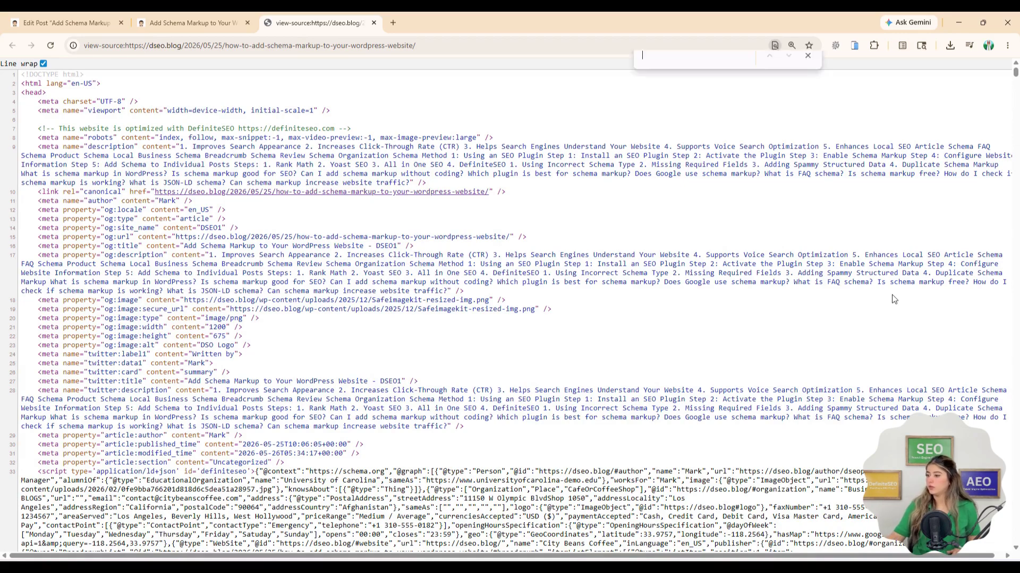
type("schema")
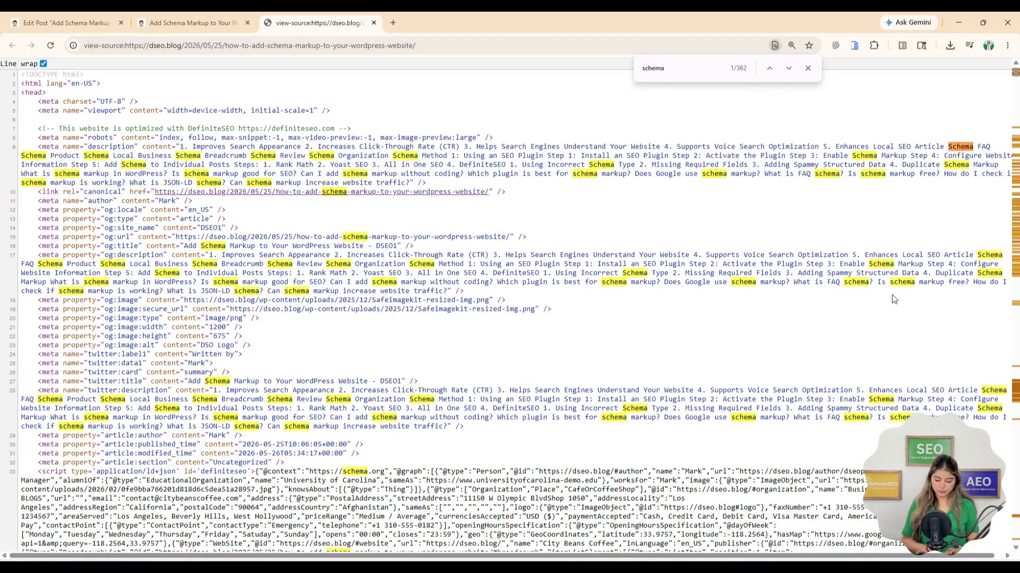
Select the entire application/ld+json script block with the id definiteseo in the source, and close the text search.
scroll(693, 415, "down", 5)
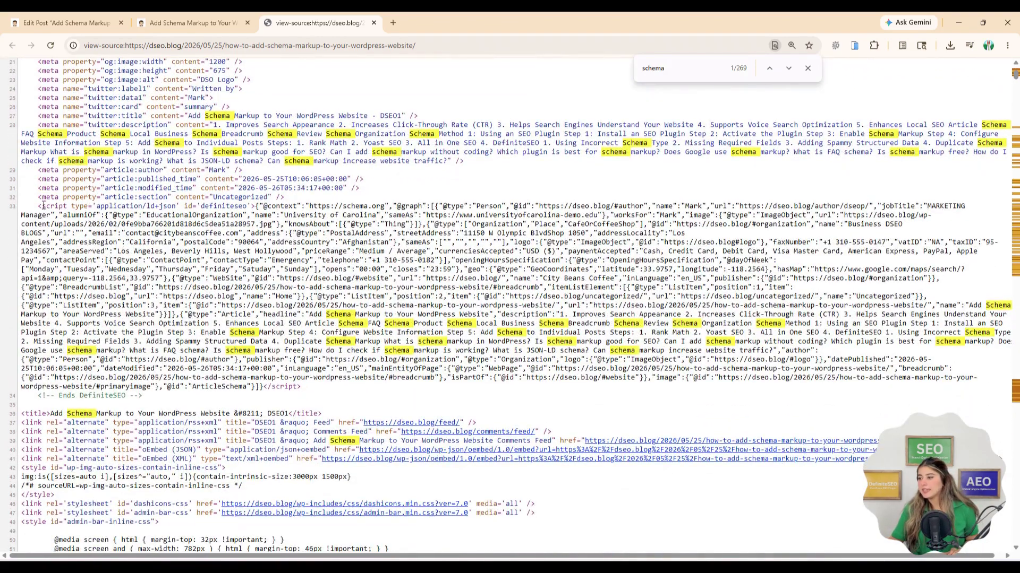
left_click_drag(39, 207, 306, 390)
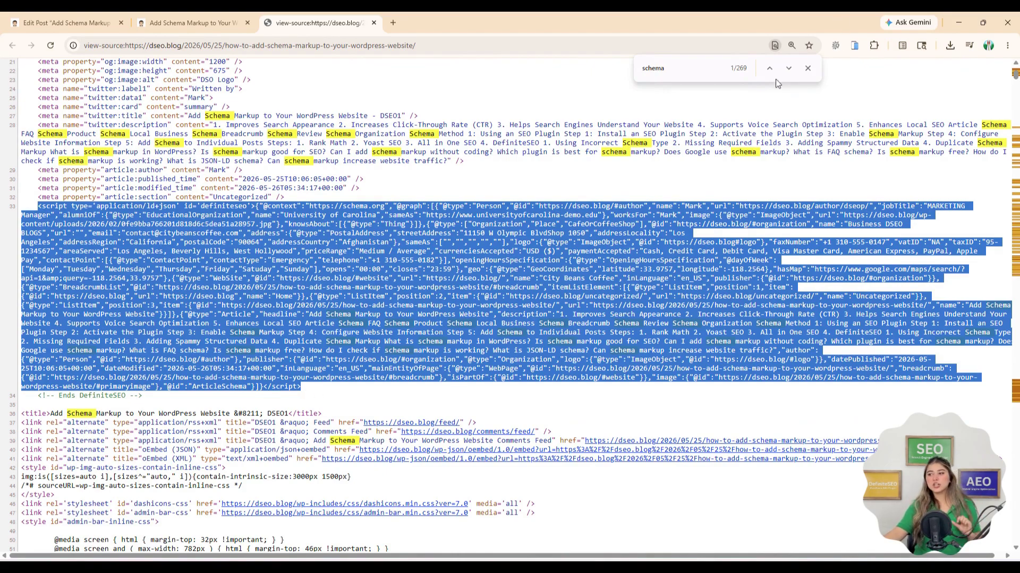
left_click(808, 69)
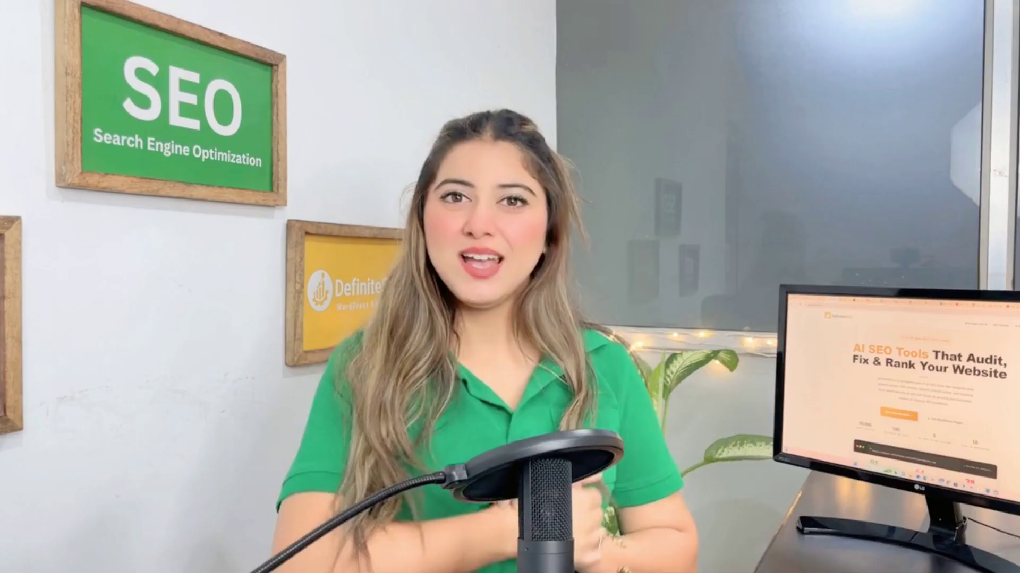